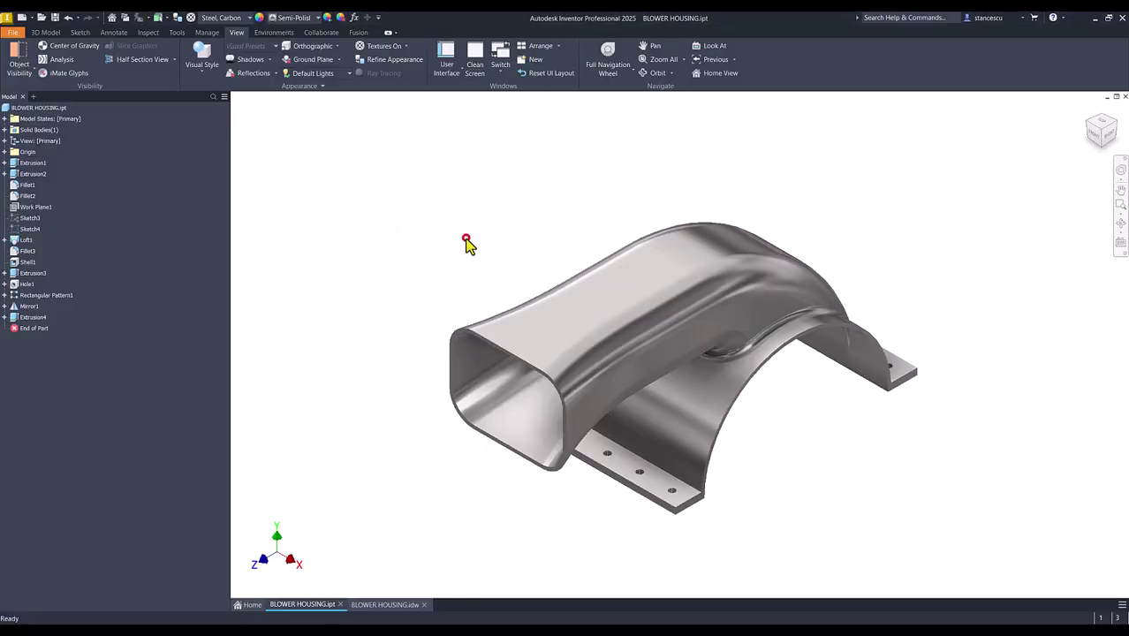
Step: Examine the finished blower housing model and the dimensions in the BLOWER HOUSING.idw drawing
click(466, 239)
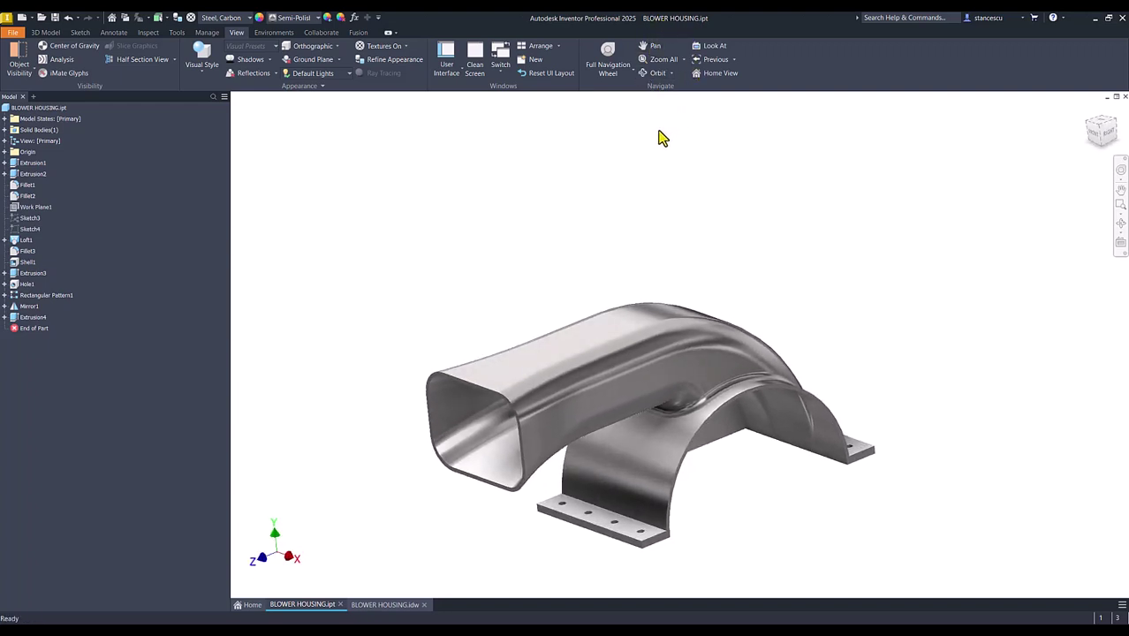
key(F6)
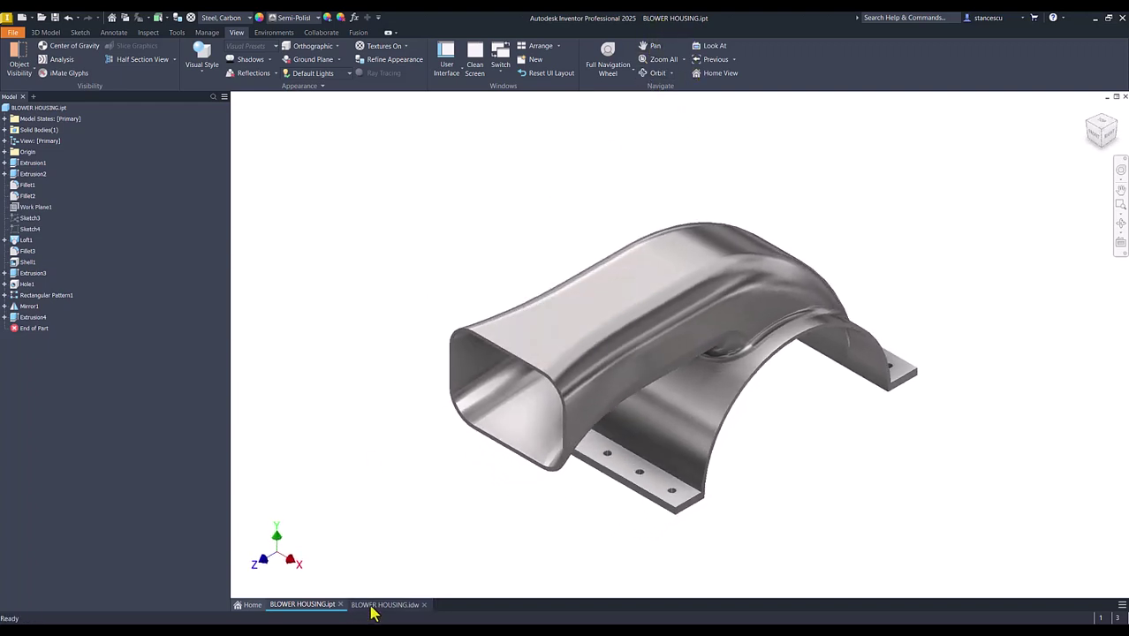
click(374, 606)
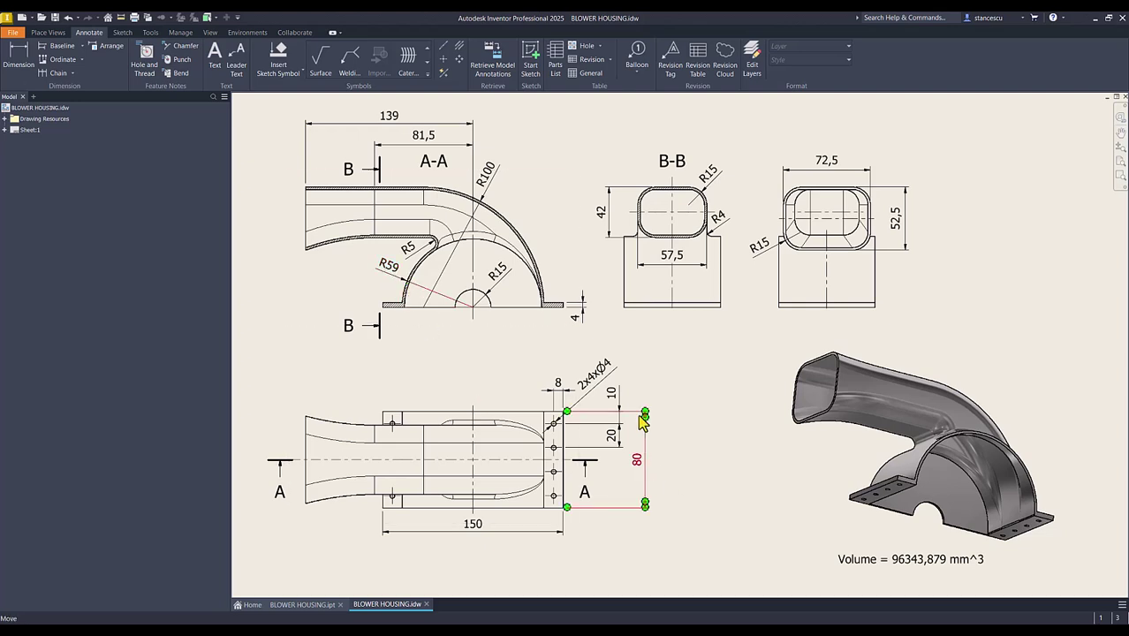
click(459, 357)
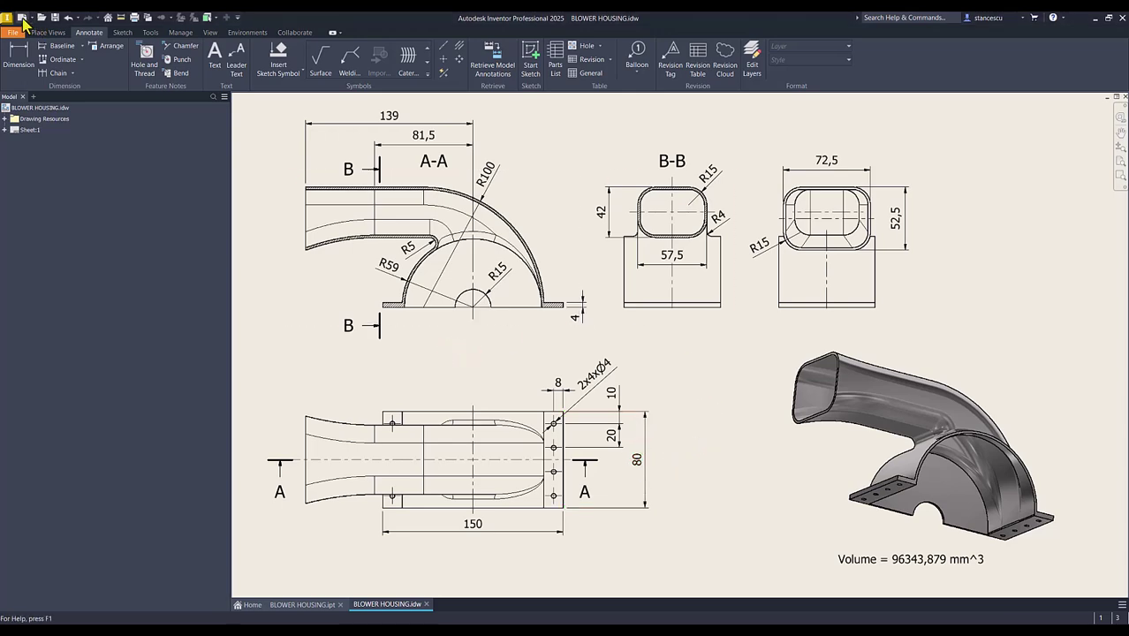
Step: Create a new part from the metric Standard (mm).ipt template and start a 2D sketch on the YZ plane
click(23, 18)
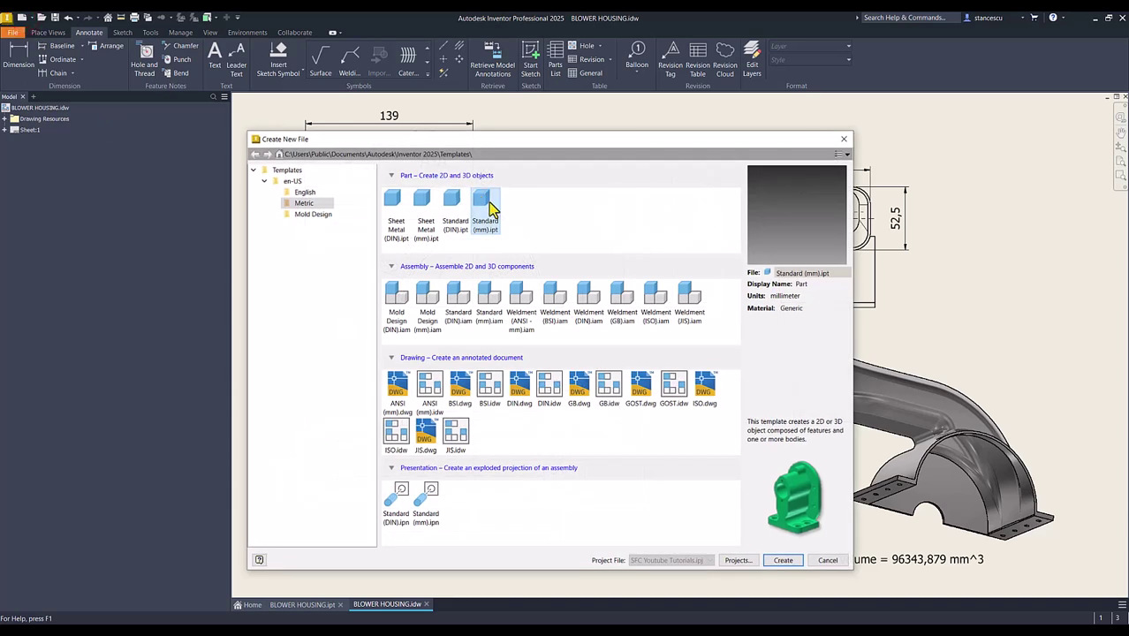
double_click(489, 203)
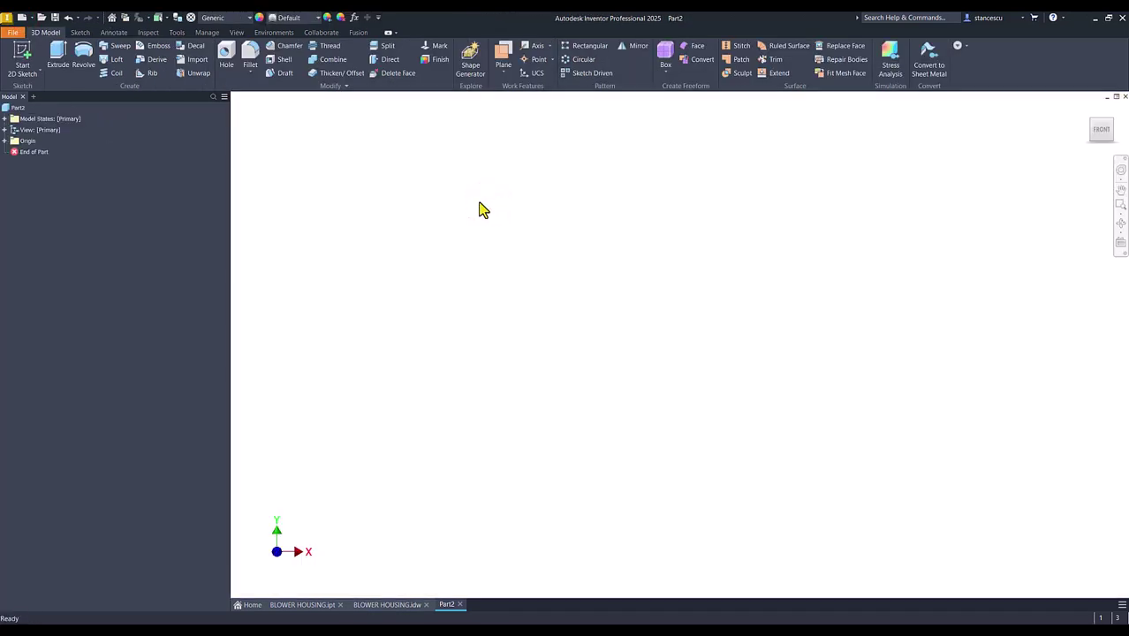
click(22, 58)
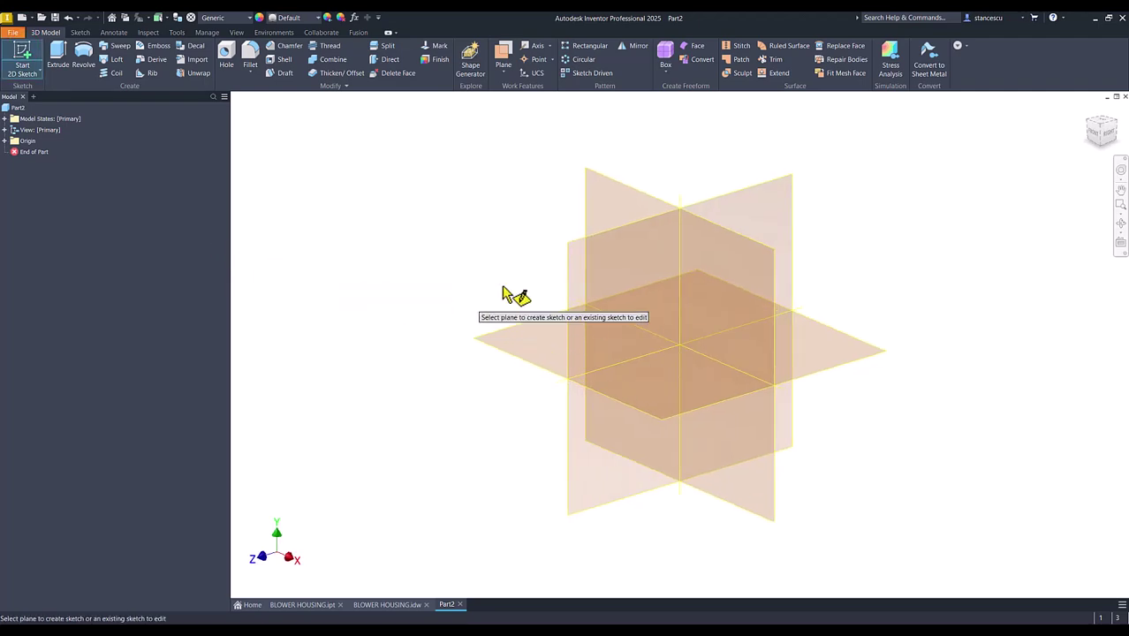
click(722, 197)
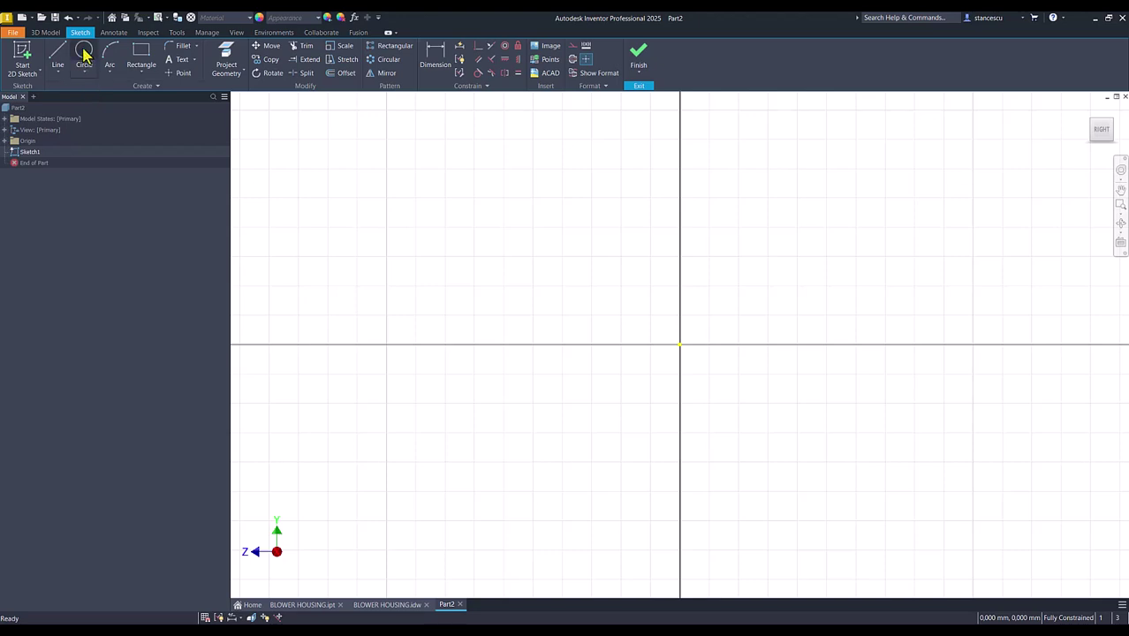
Step: Sketch a circle of radius 59 mm centred on the origin
click(84, 56)
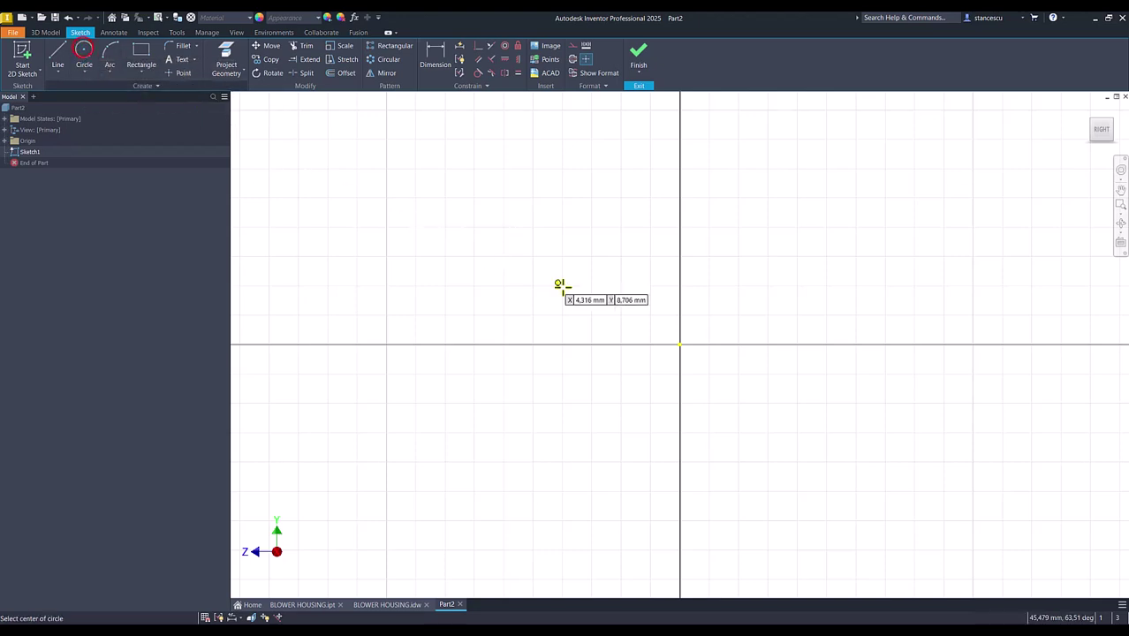
click(678, 345)
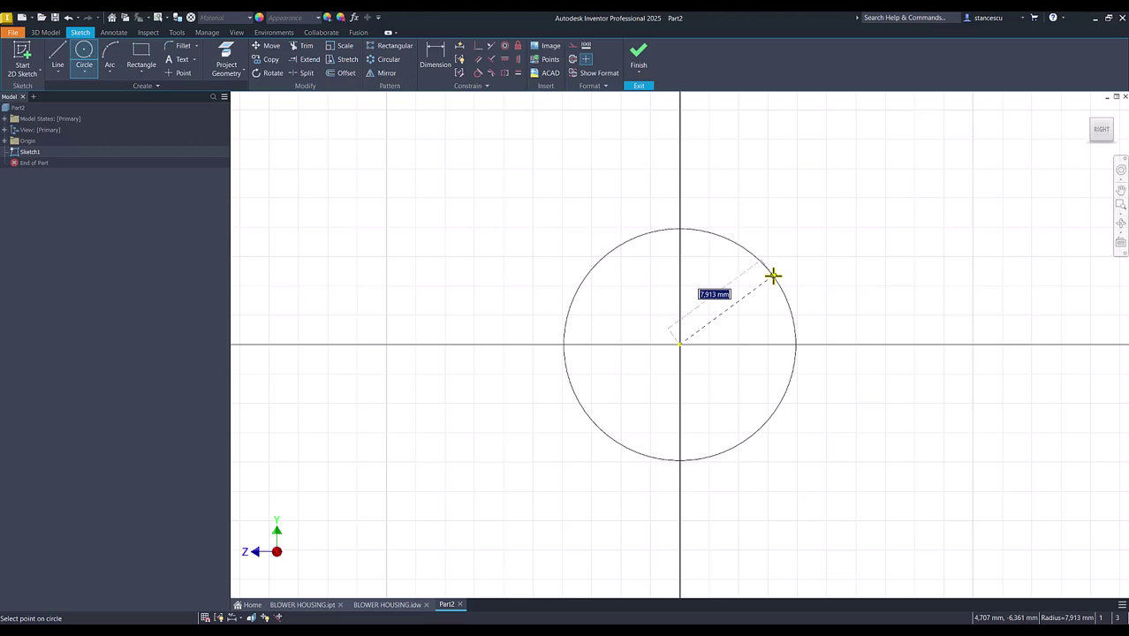
key(Return)
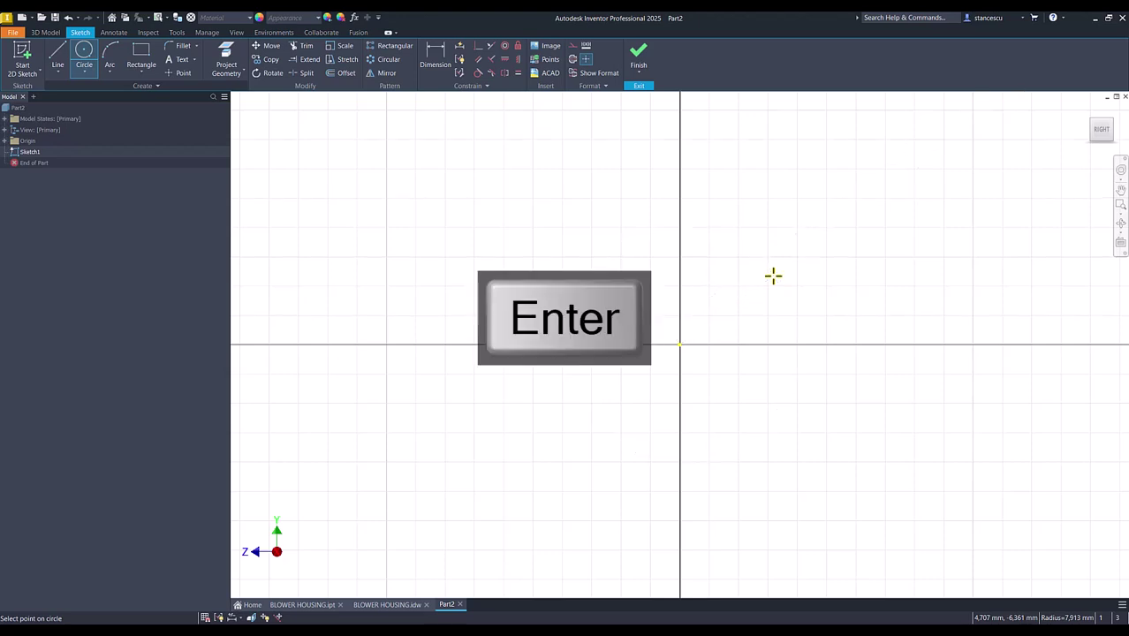
key(Num_Lock)
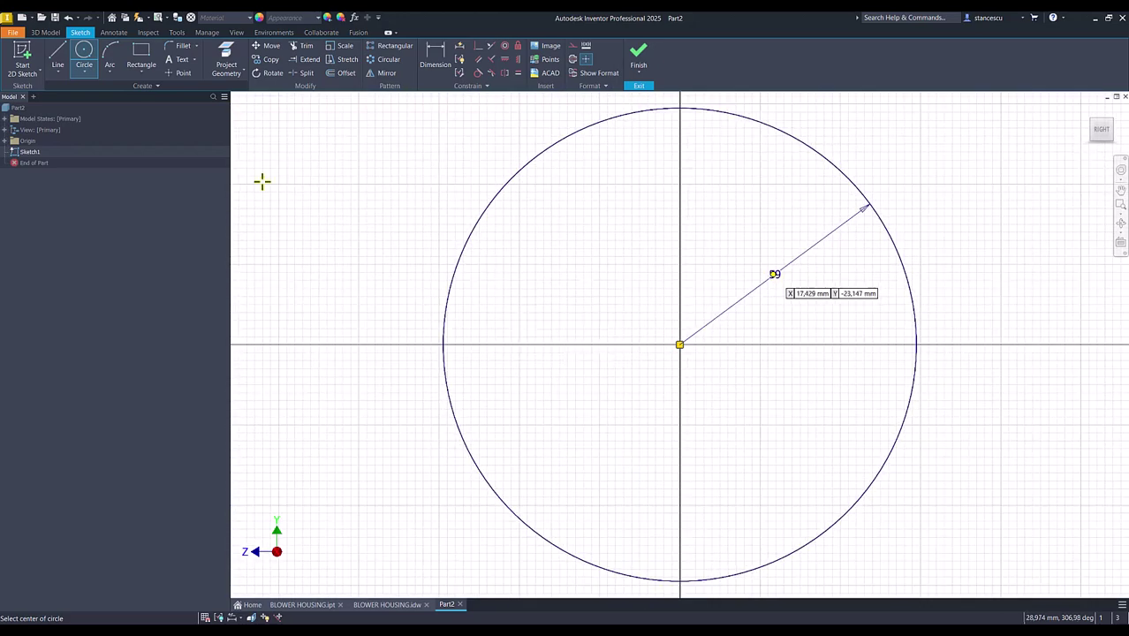
Step: Draw a horizontal chord across the circle and constrain it coincident with the circle's centre
click(58, 56)
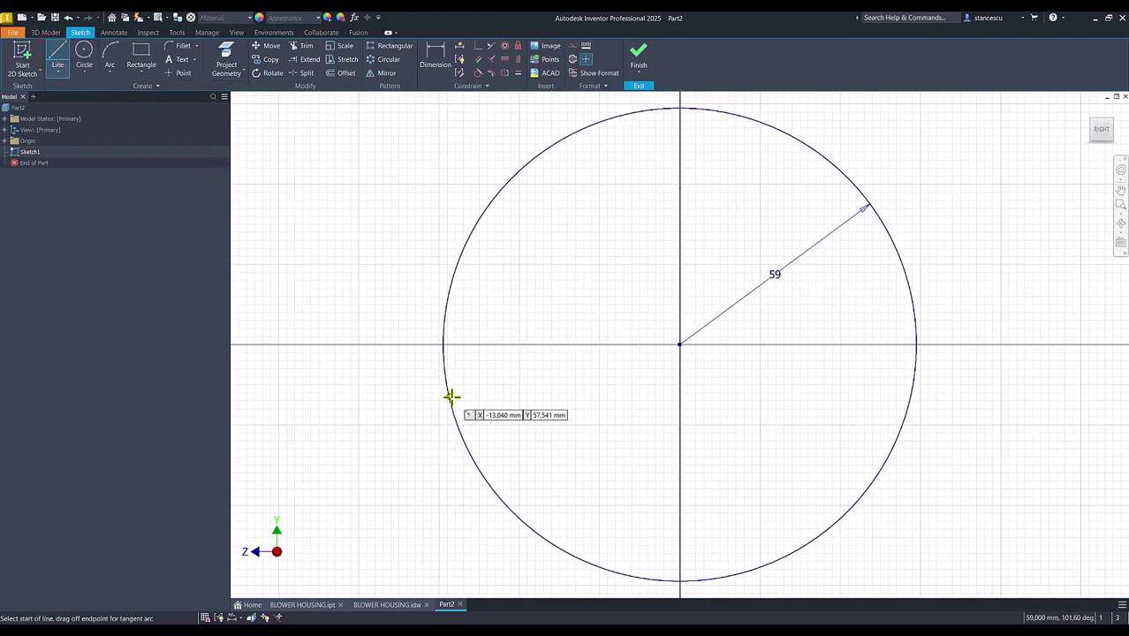
click(451, 397)
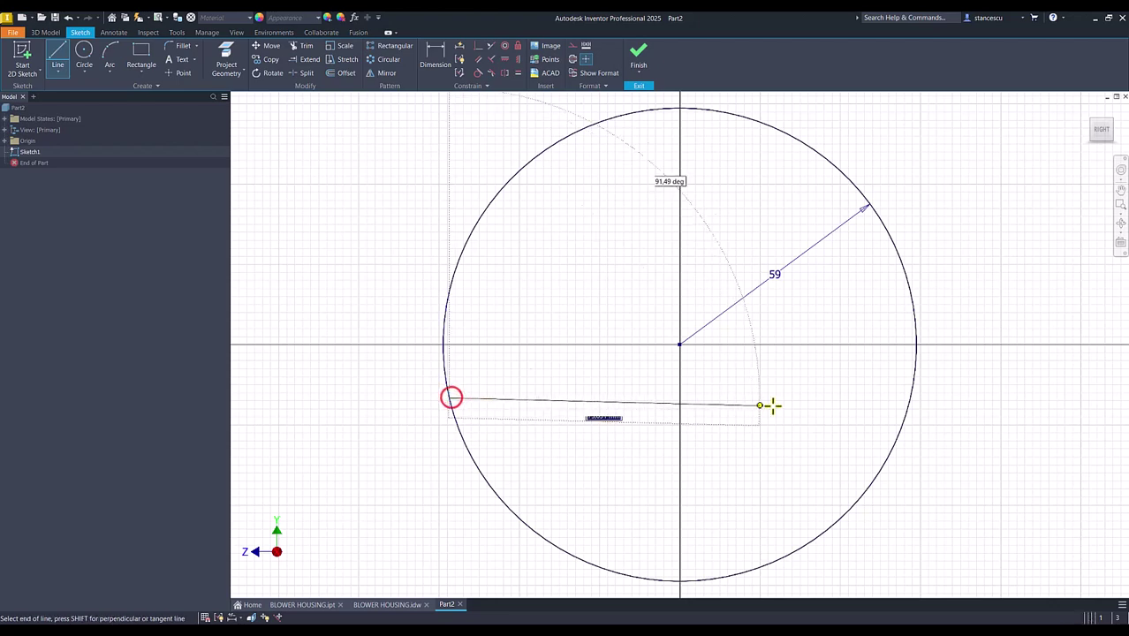
double_click(910, 398)
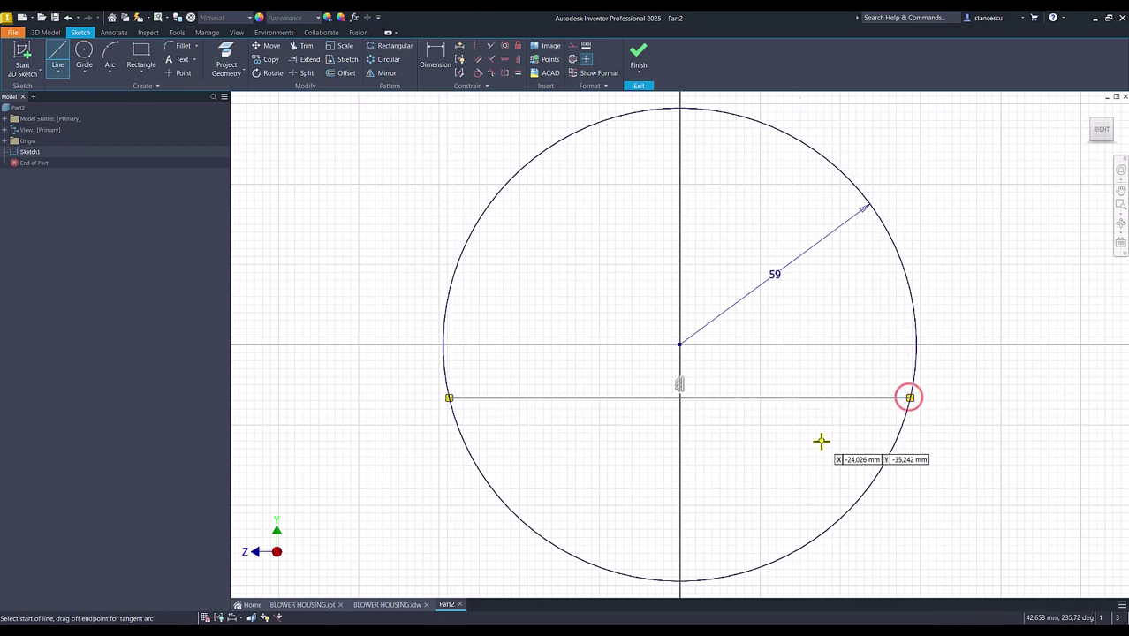
click(478, 48)
click(604, 397)
click(679, 347)
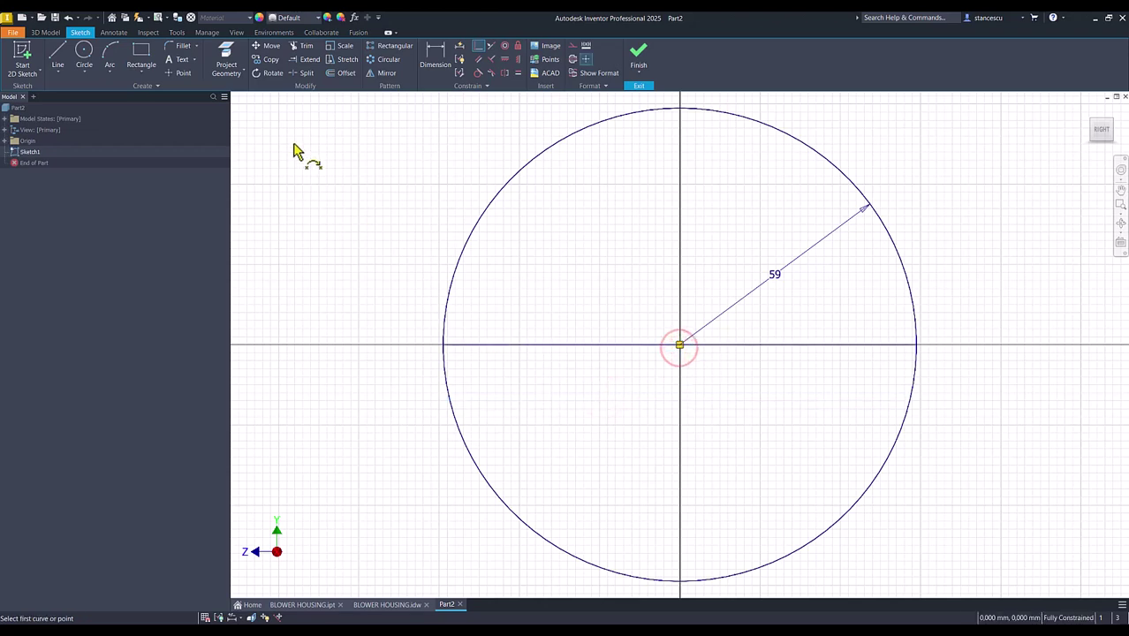
key(Escape)
Step: Trim away the lower half of the circle and finish the sketch
click(300, 45)
click(461, 435)
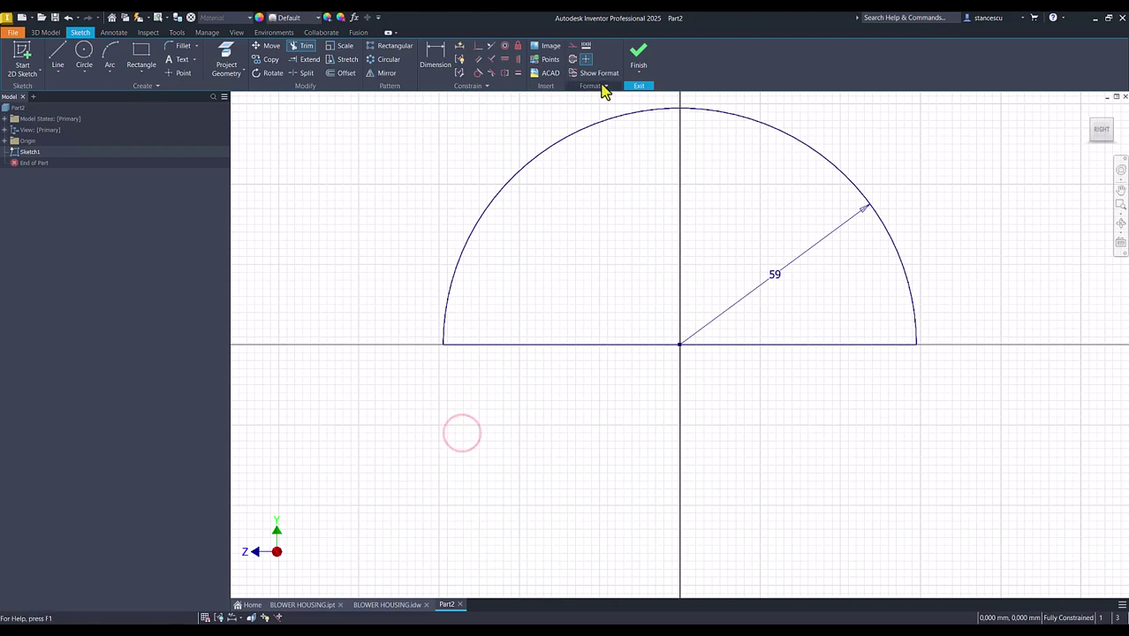
click(639, 58)
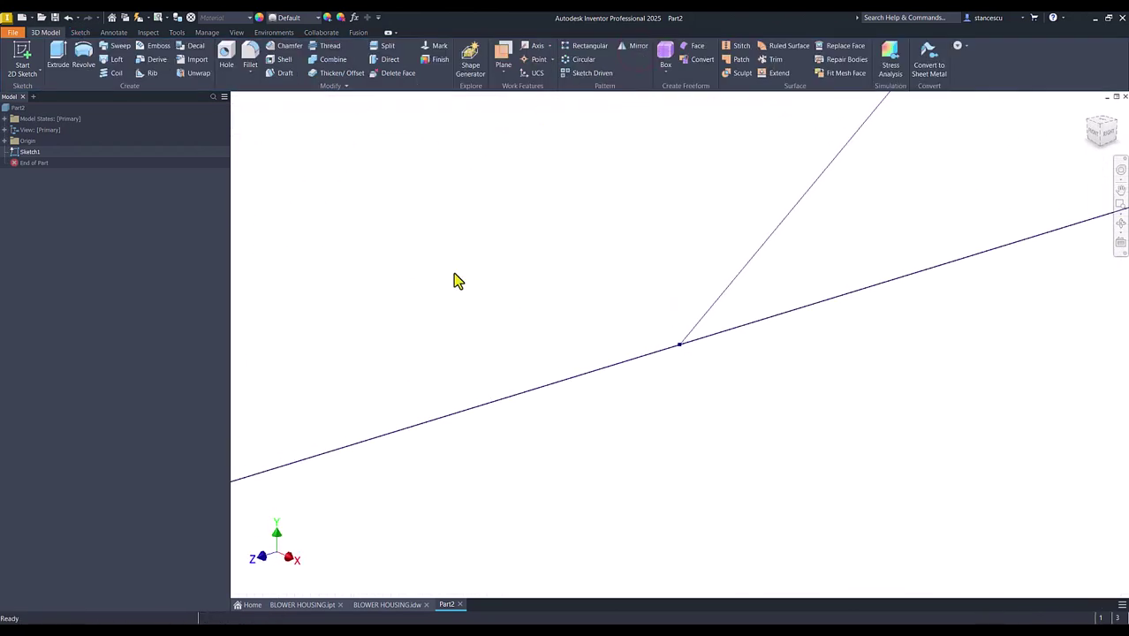
Step: Extrude the half-circle profile symmetrically to a total distance of 80 mm
key(F6)
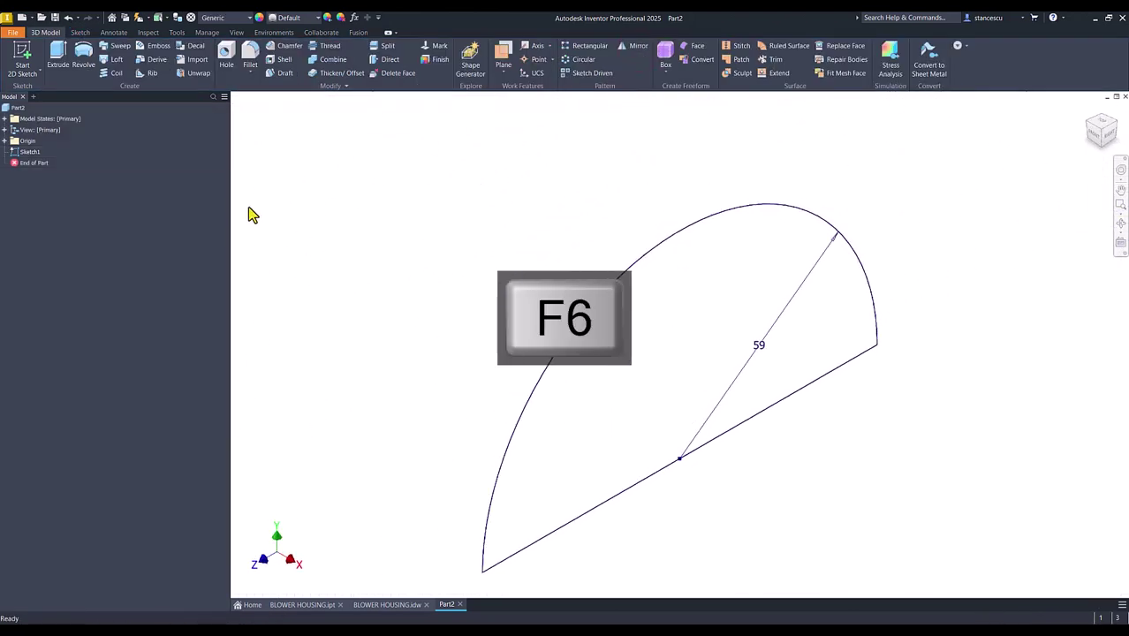
click(58, 57)
click(328, 189)
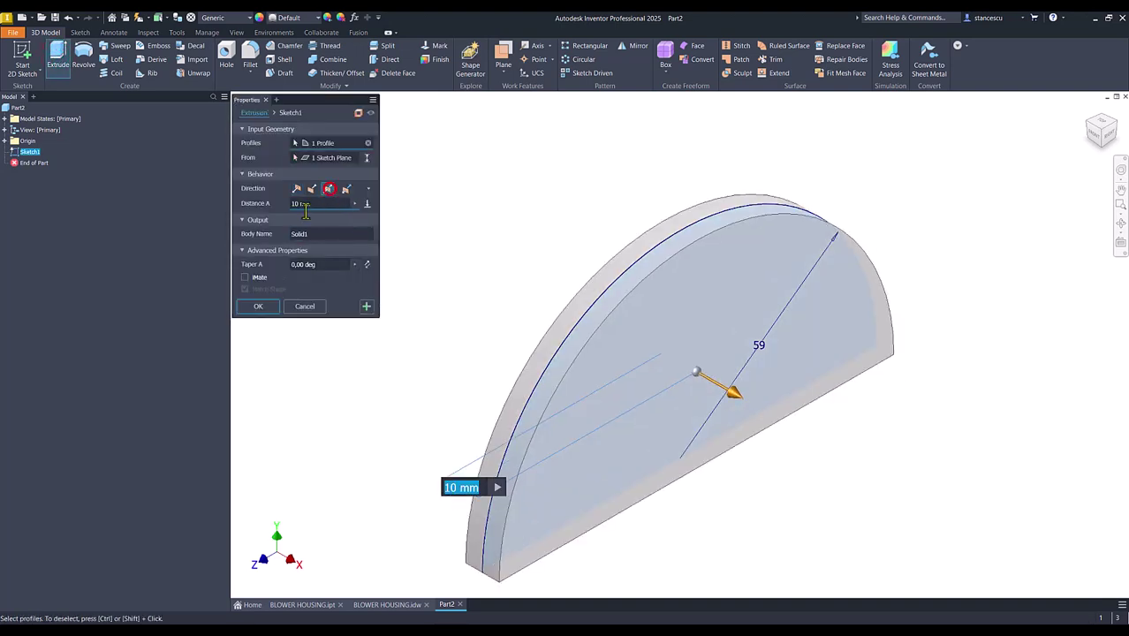
text(80)
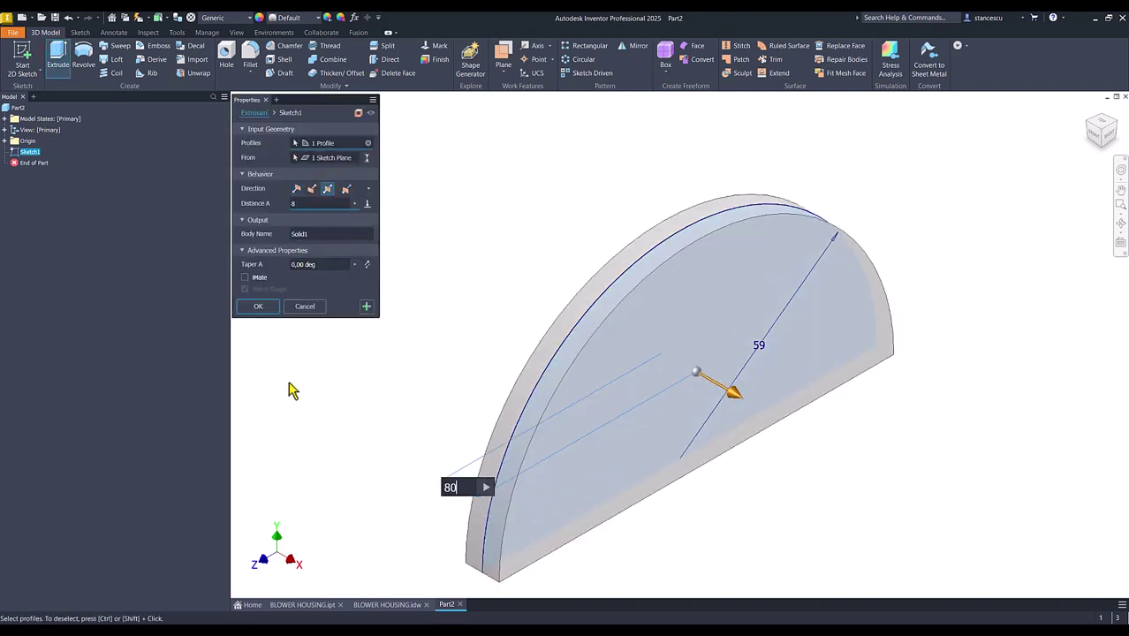
click(258, 306)
key(F6)
click(346, 300)
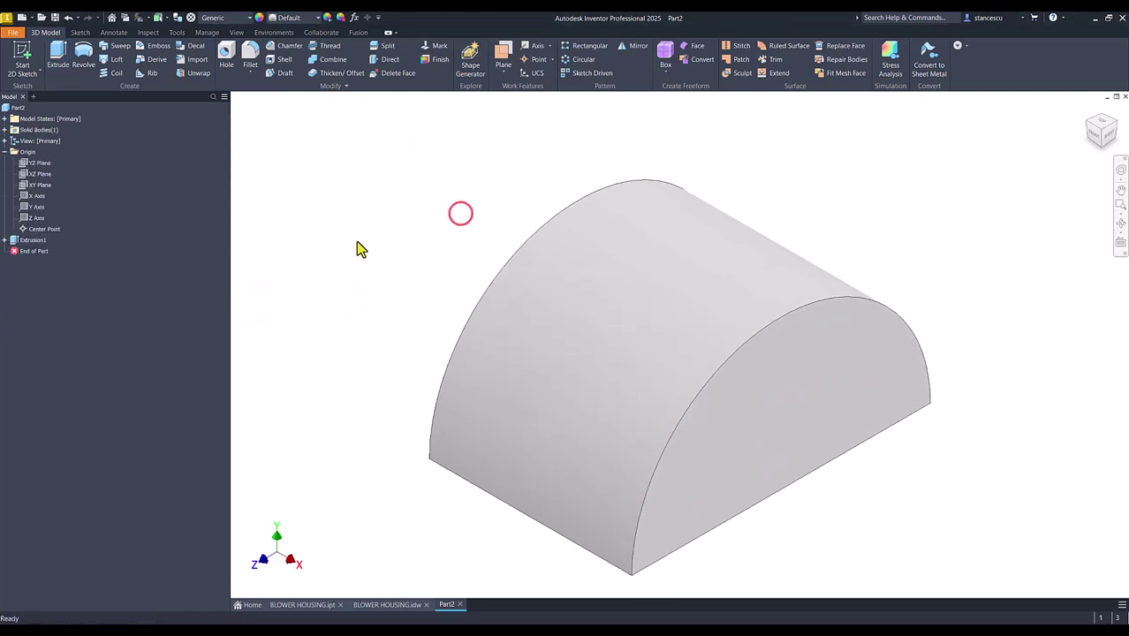
Step: Check the BLOWER HOUSING.idw drawing, return to Part2 and start a sketch with sliced graphics on the YZ plane
click(371, 605)
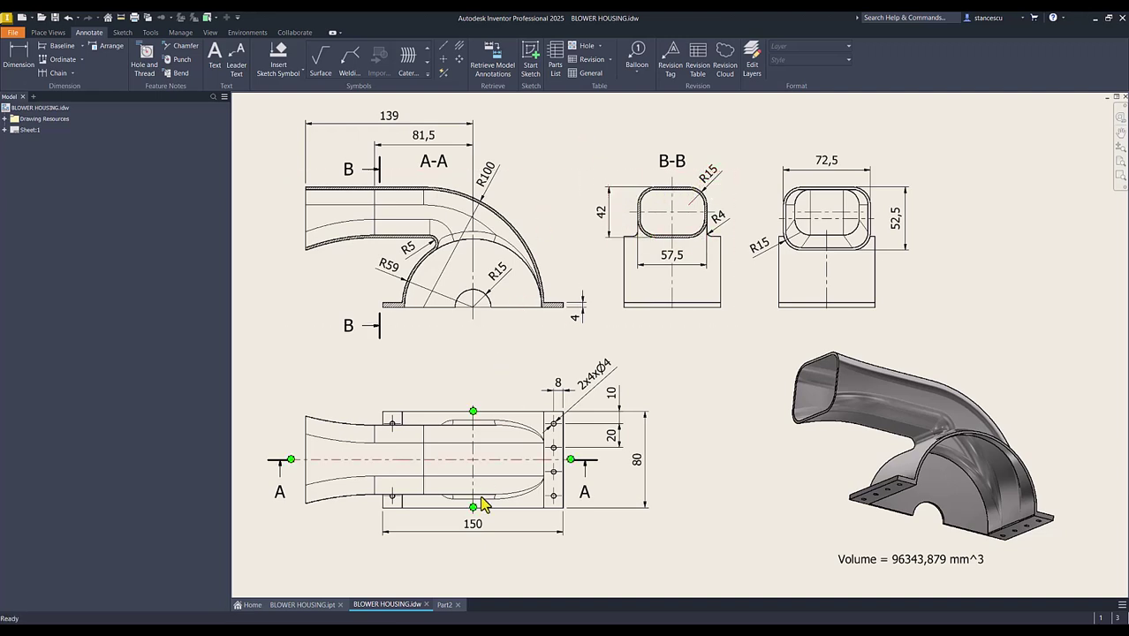
click(445, 605)
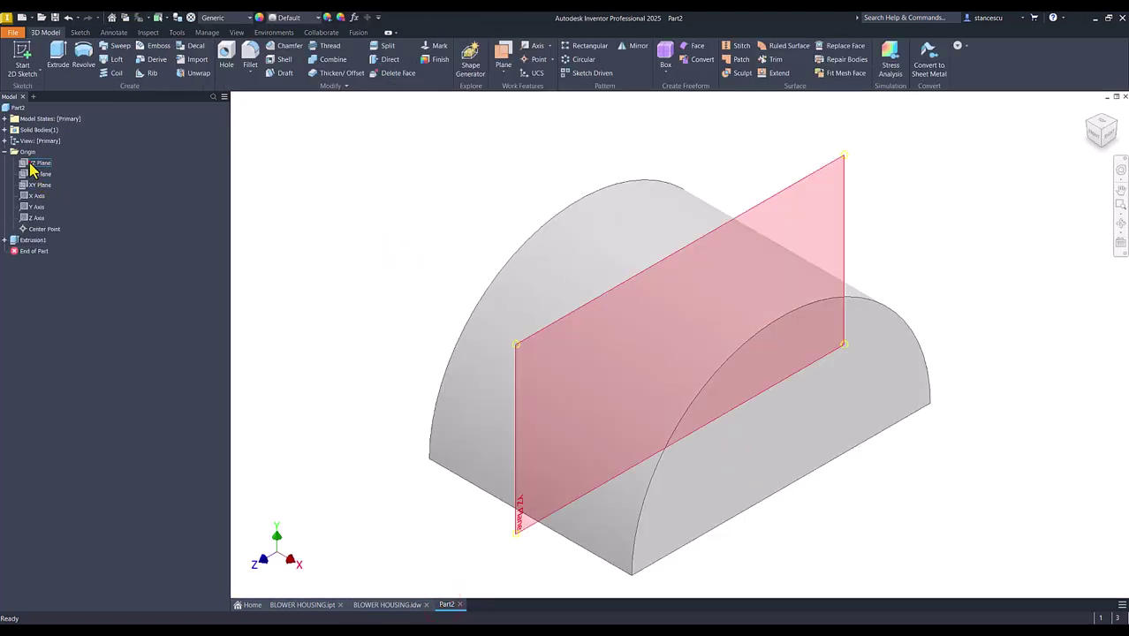
click(32, 167)
click(691, 340)
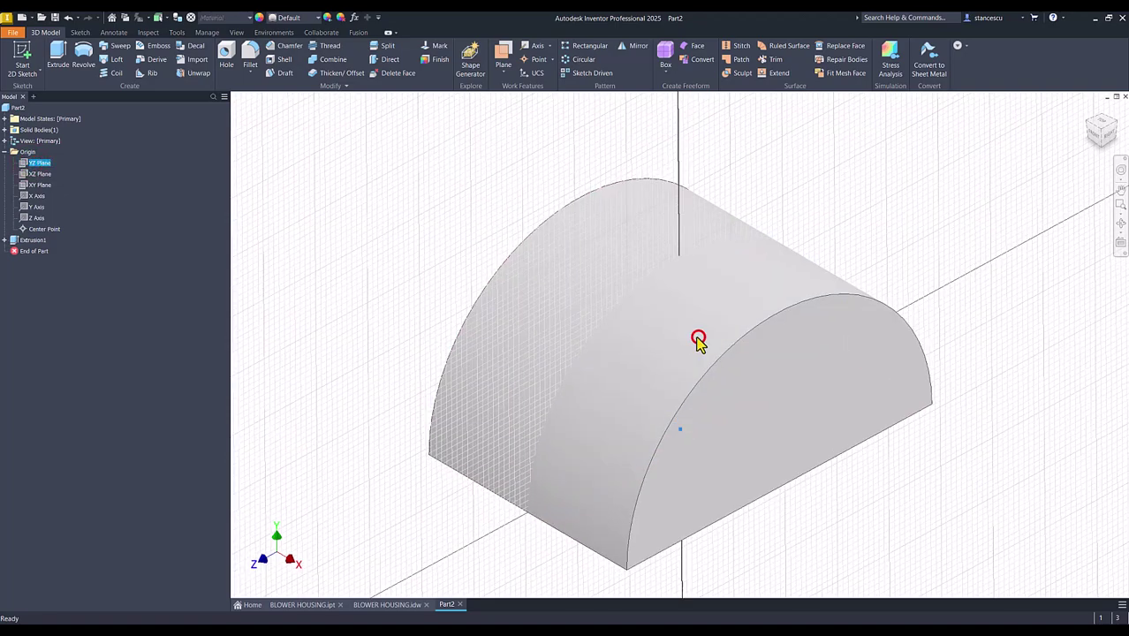
key(Num_Lock)
scroll(462, 432, up, 3)
key(F7)
scroll(598, 381, down, 2)
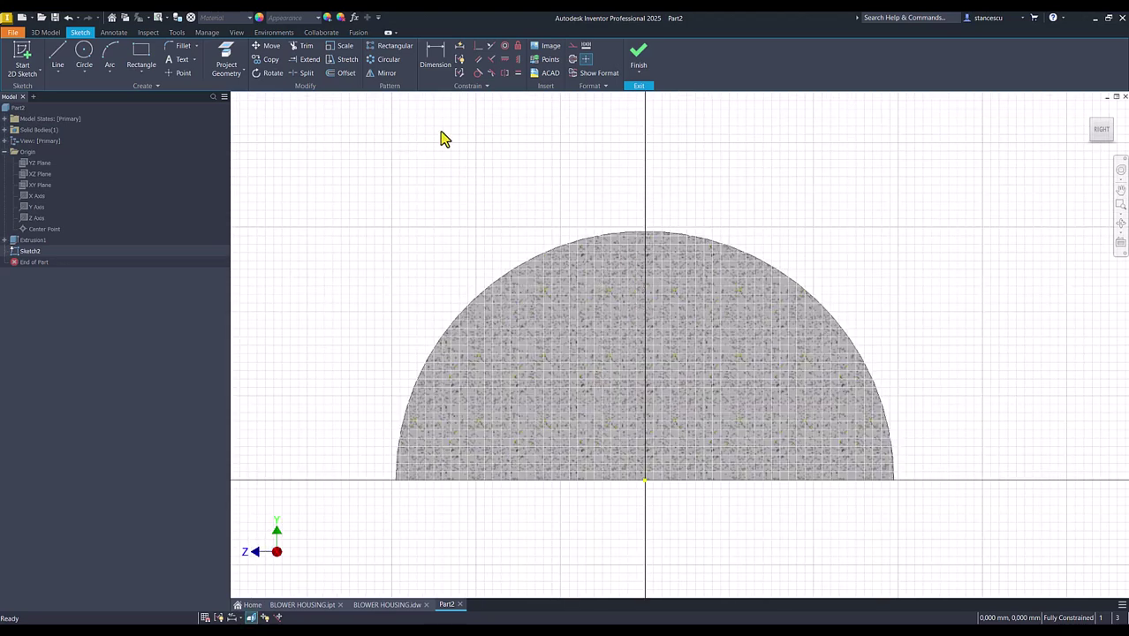
Step: Project the solid's semicircular edge and draw a three-point arc of radius 100 mm from its negative-Z endpoint, rising above the solid
click(231, 63)
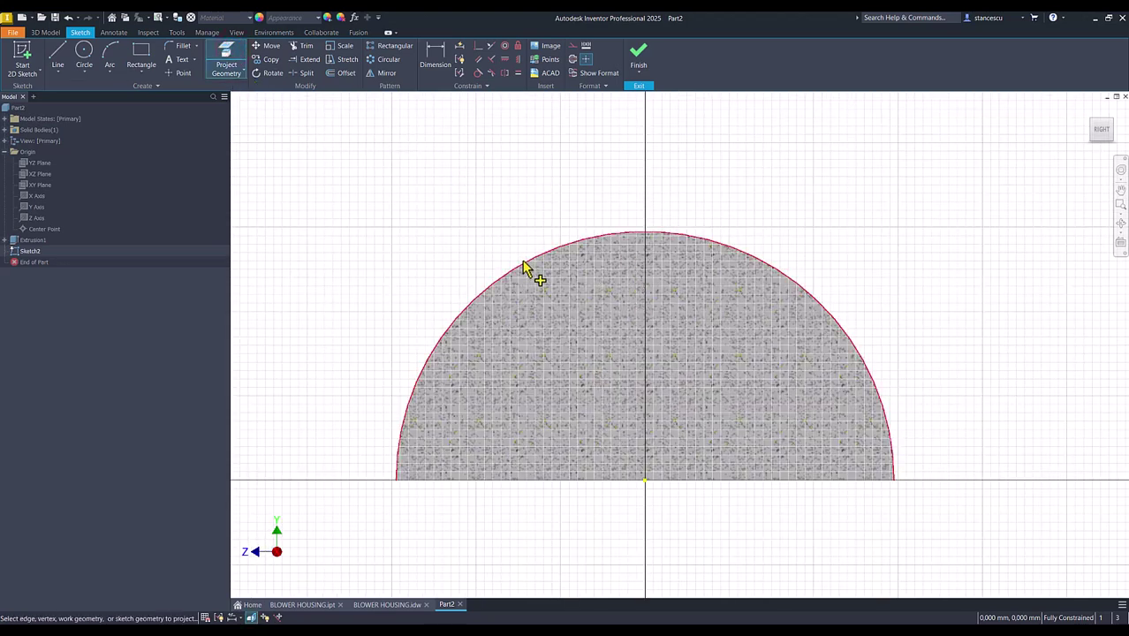
click(523, 265)
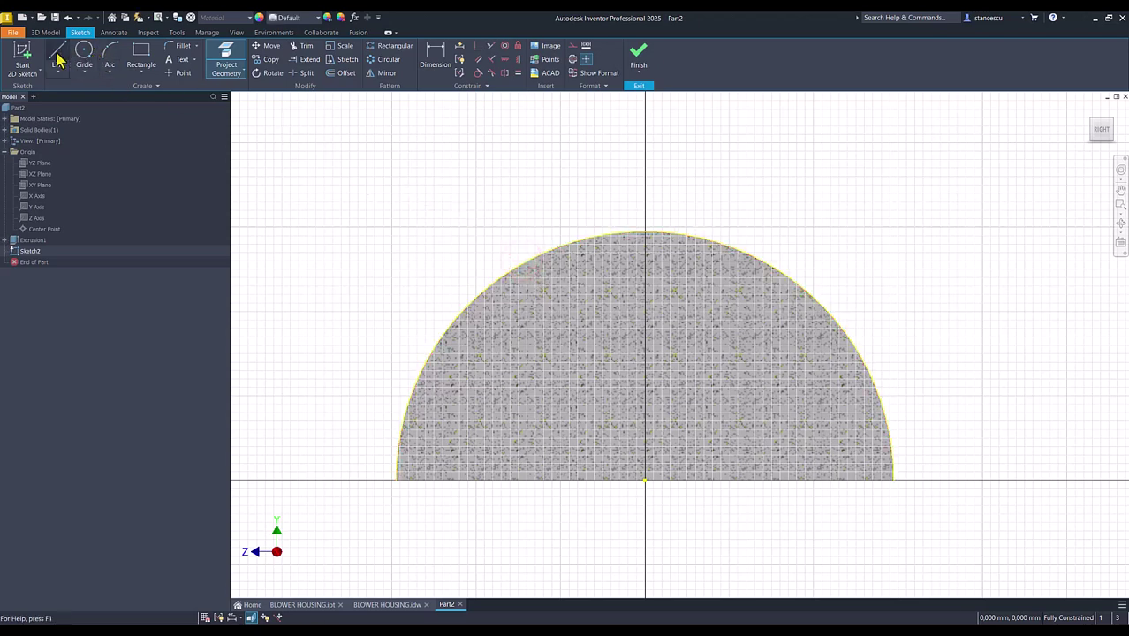
click(110, 56)
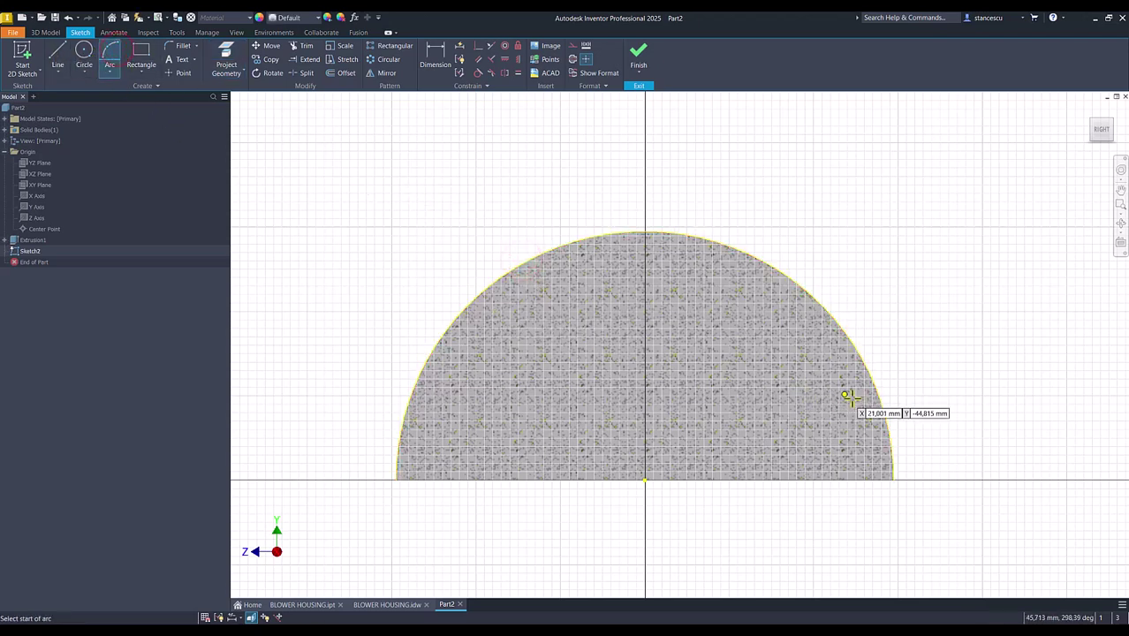
click(891, 480)
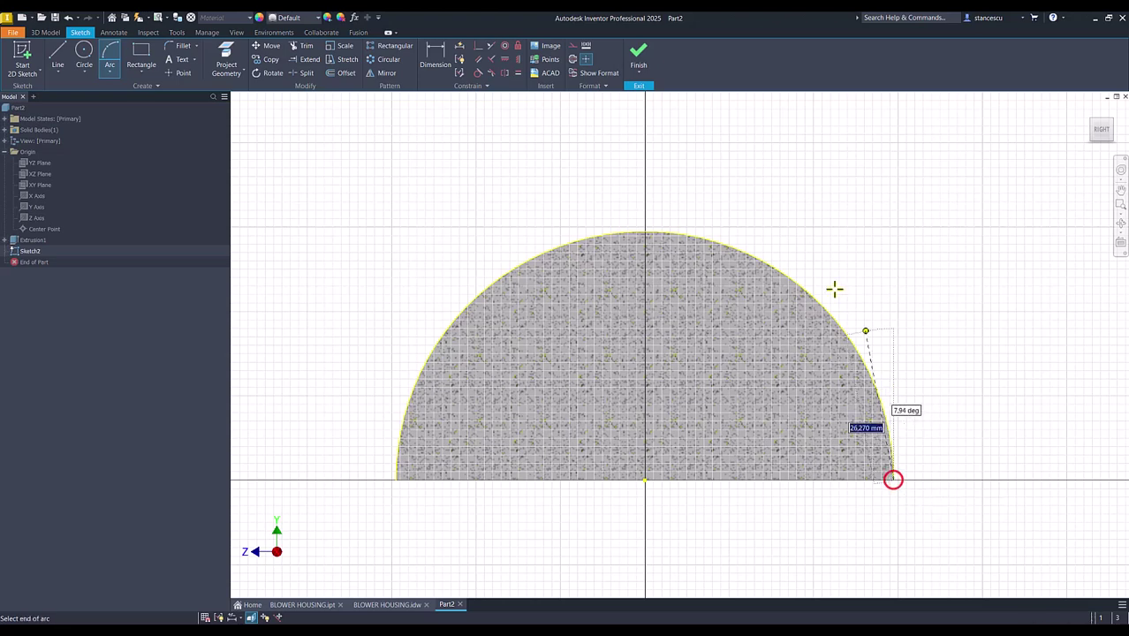
click(518, 152)
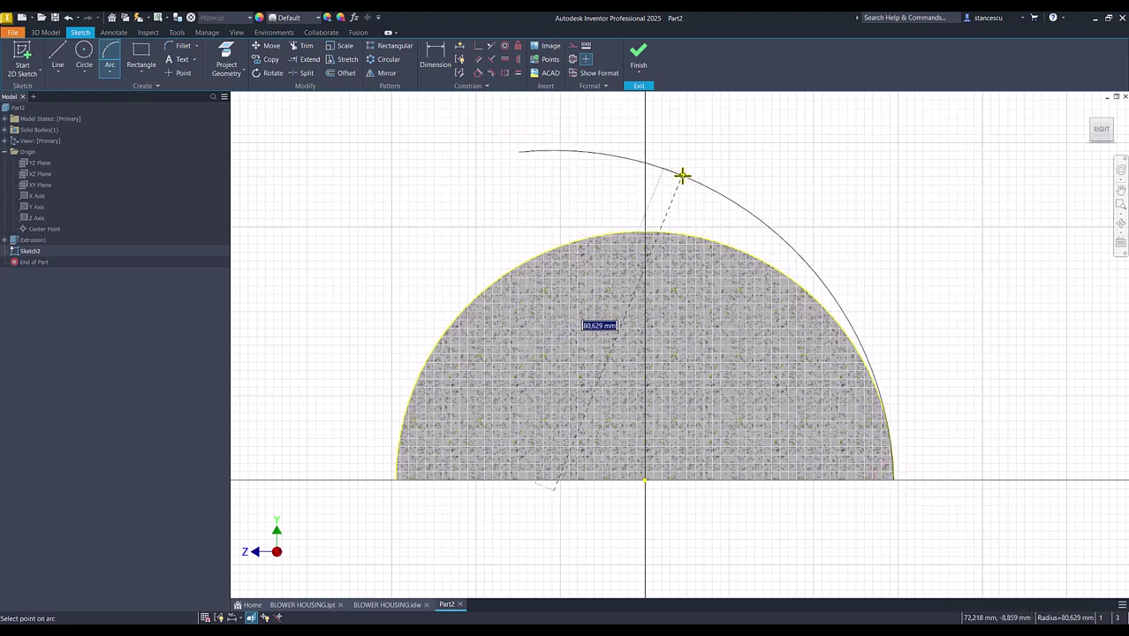
text(100)
key(Return)
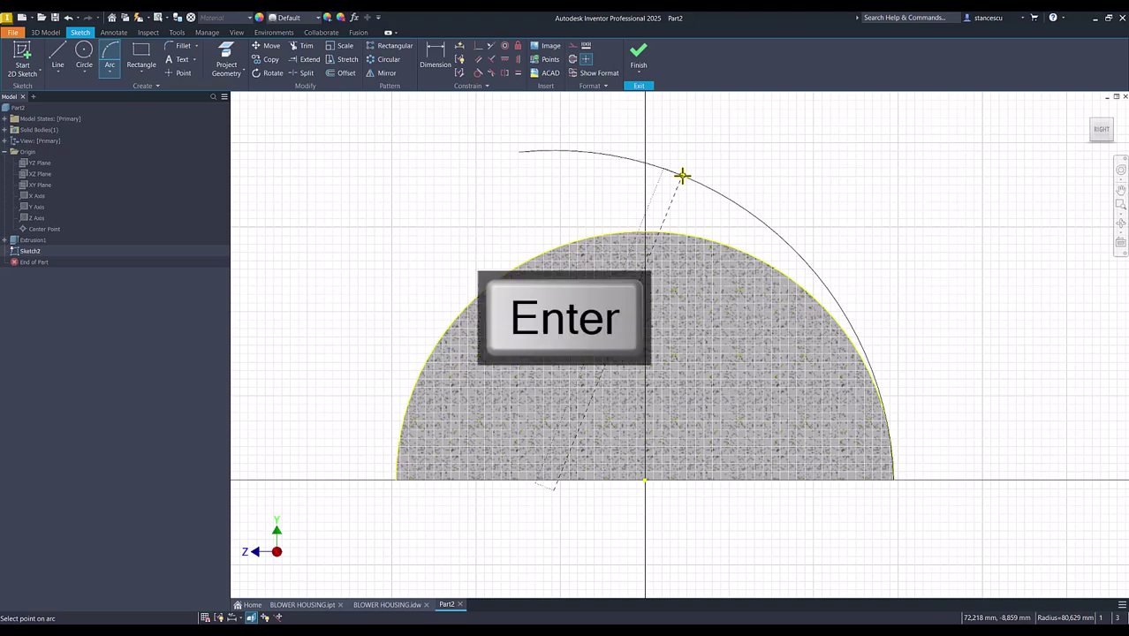
Step: Make the 100 mm arc tangent to the projected semicircle
click(478, 72)
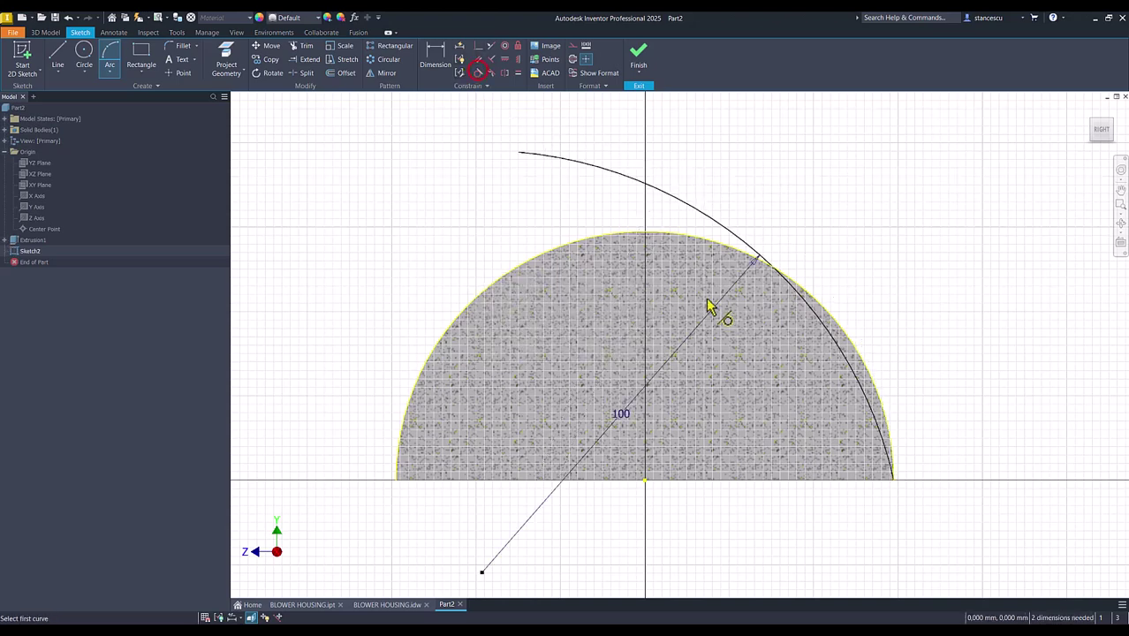
click(857, 391)
click(889, 424)
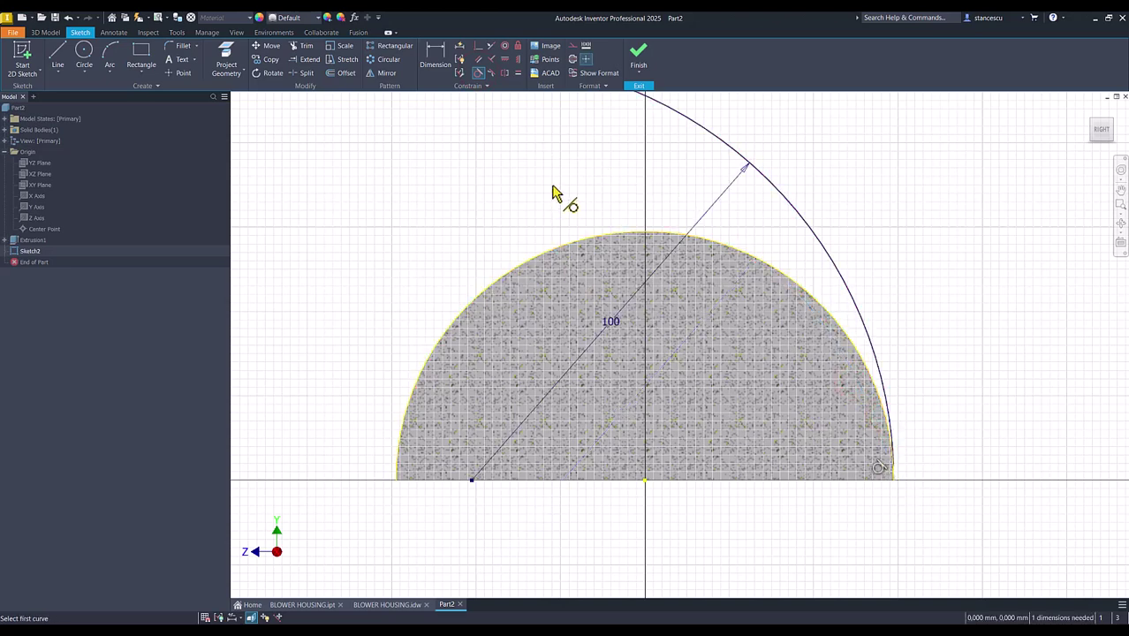
scroll(538, 198, up, 1)
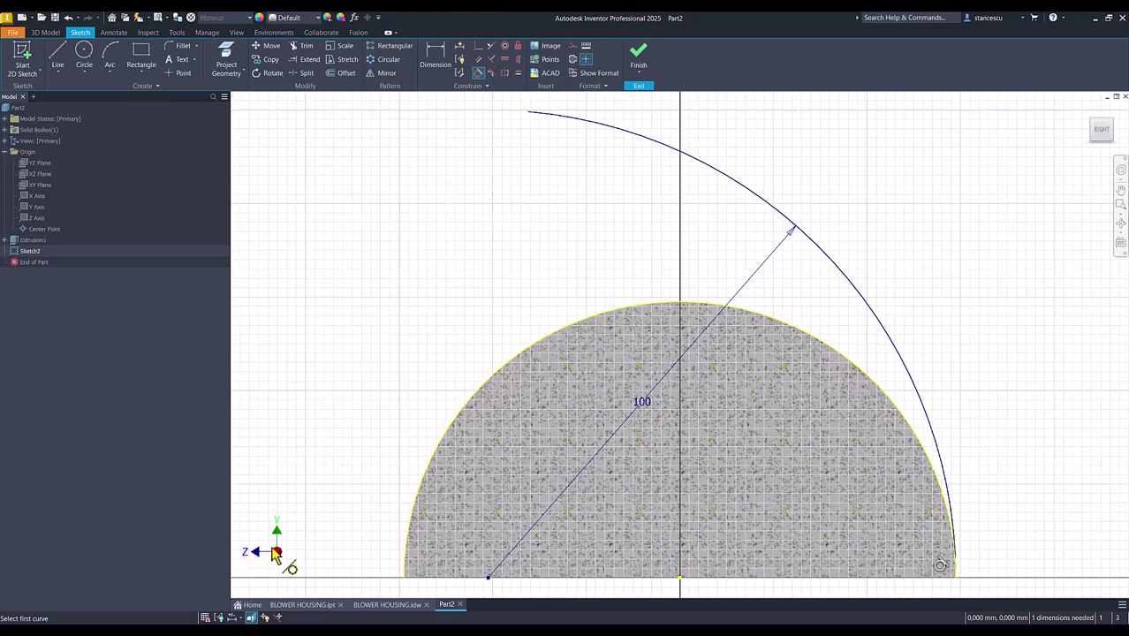
Step: Apply a Horizontal constraint between the 100 mm arc's free endpoint and its center, aligning the endpoint directly above the center
click(505, 62)
click(529, 113)
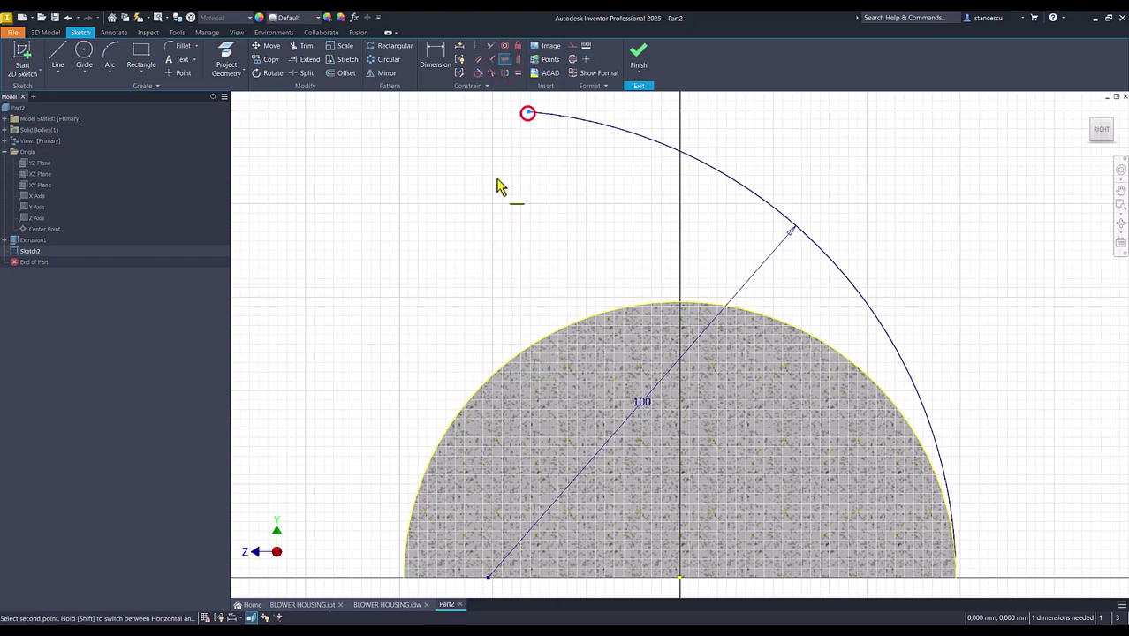
click(488, 578)
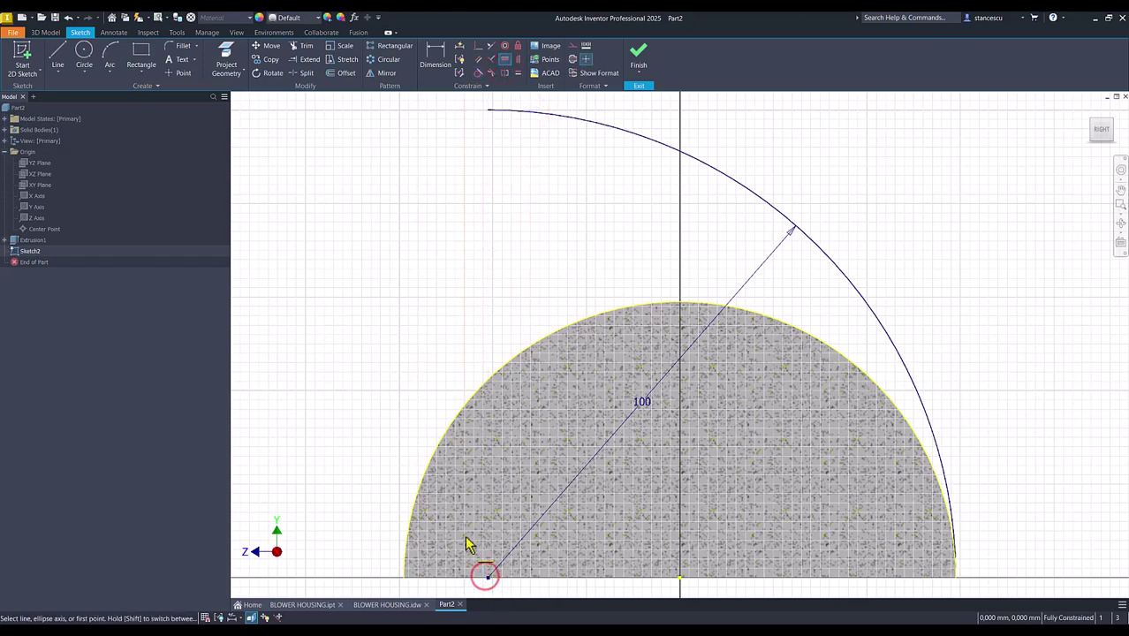
Step: Draw connected lines from the arc's upper end: 81.5 mm toward positive Z, 42 mm down and about 112 mm back to the semicircle, finishing the sketch
scroll(422, 247, up, 2)
middle_drag(423, 245, 600, 287)
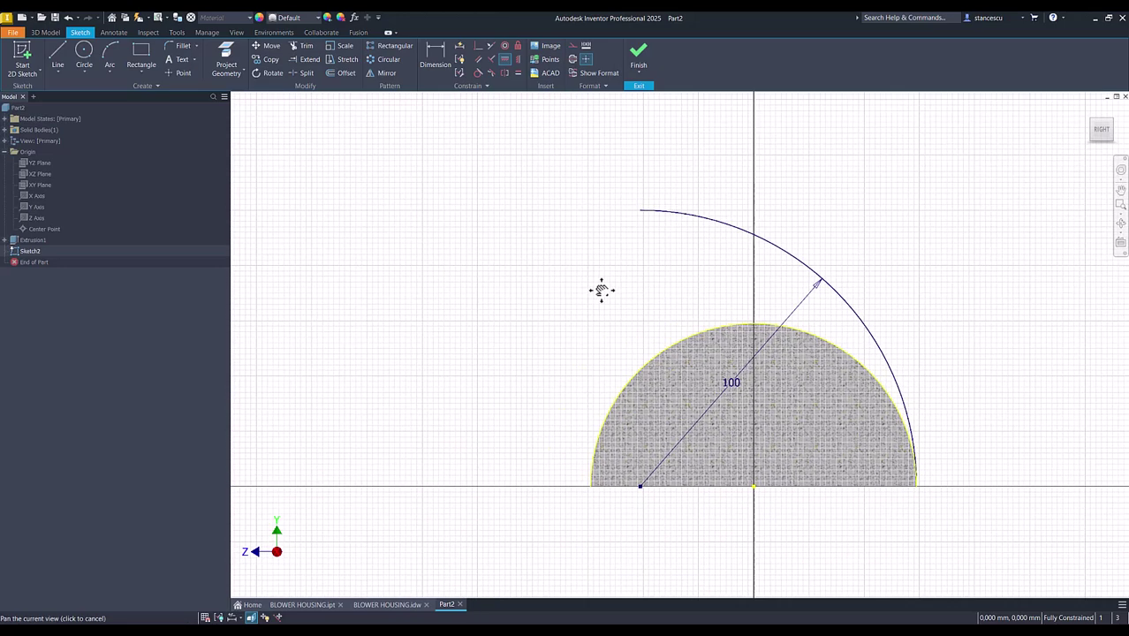
click(58, 56)
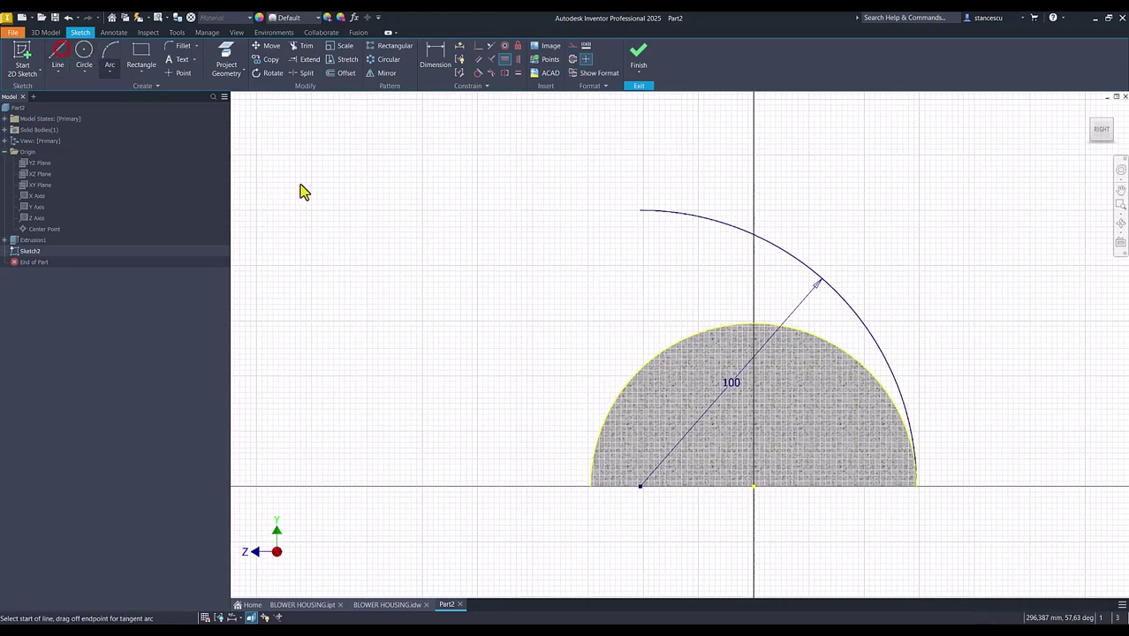
click(640, 210)
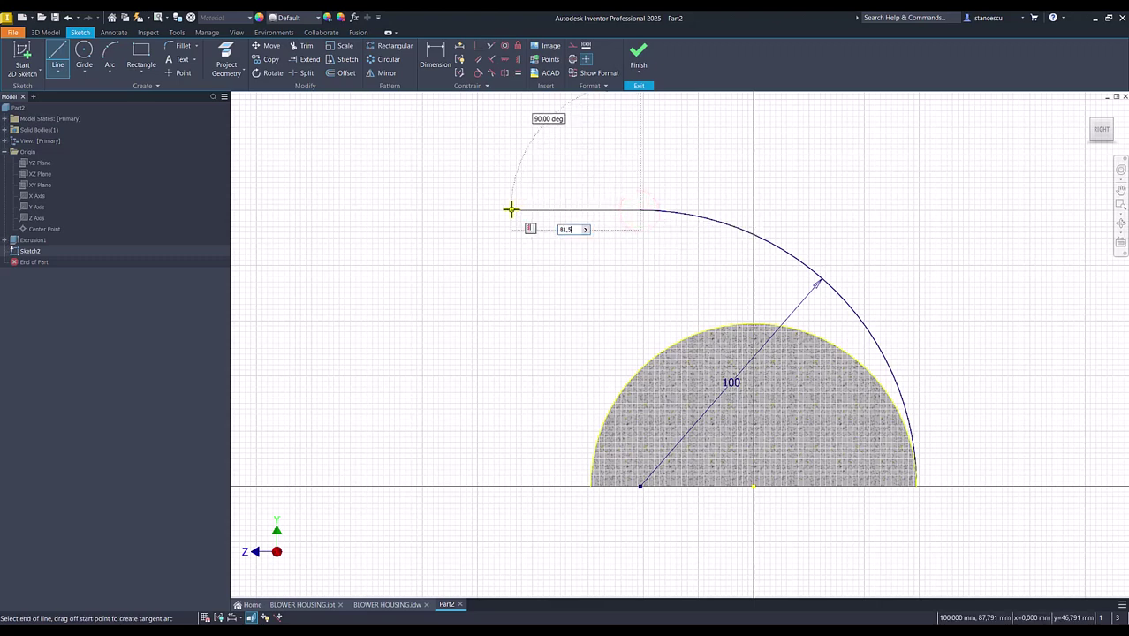
key(Return)
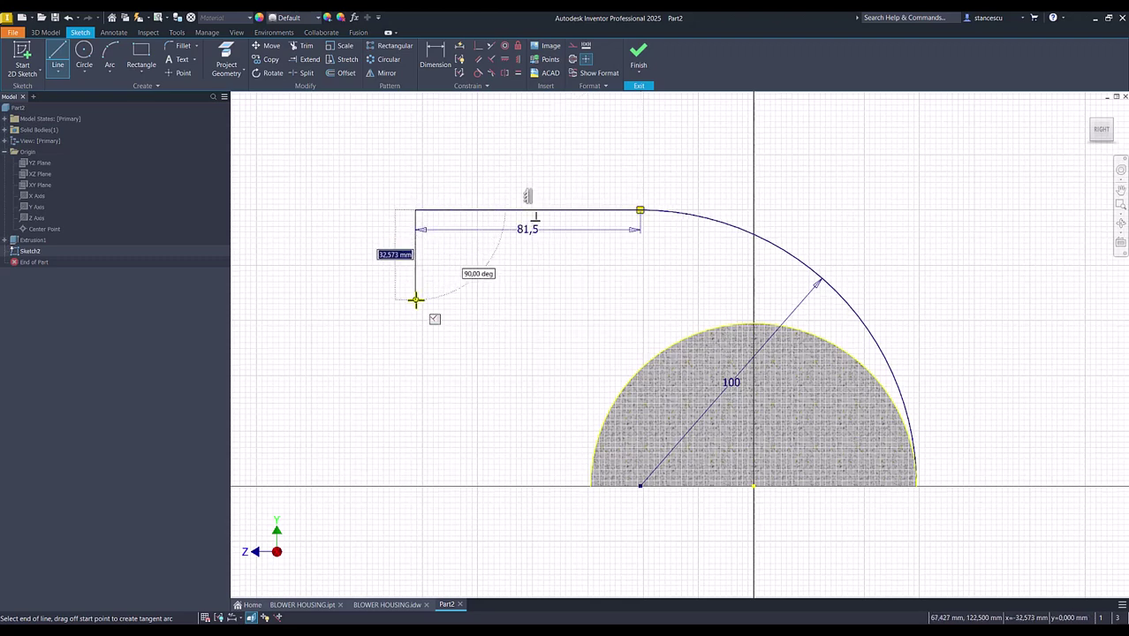
text(42)
key(Return)
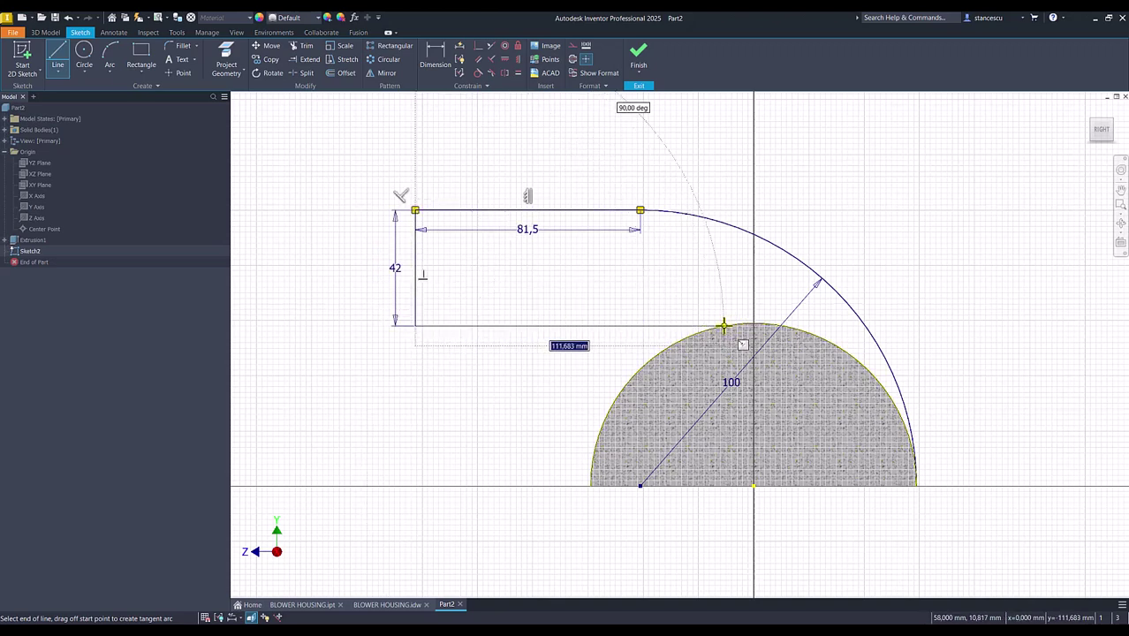
double_click(723, 325)
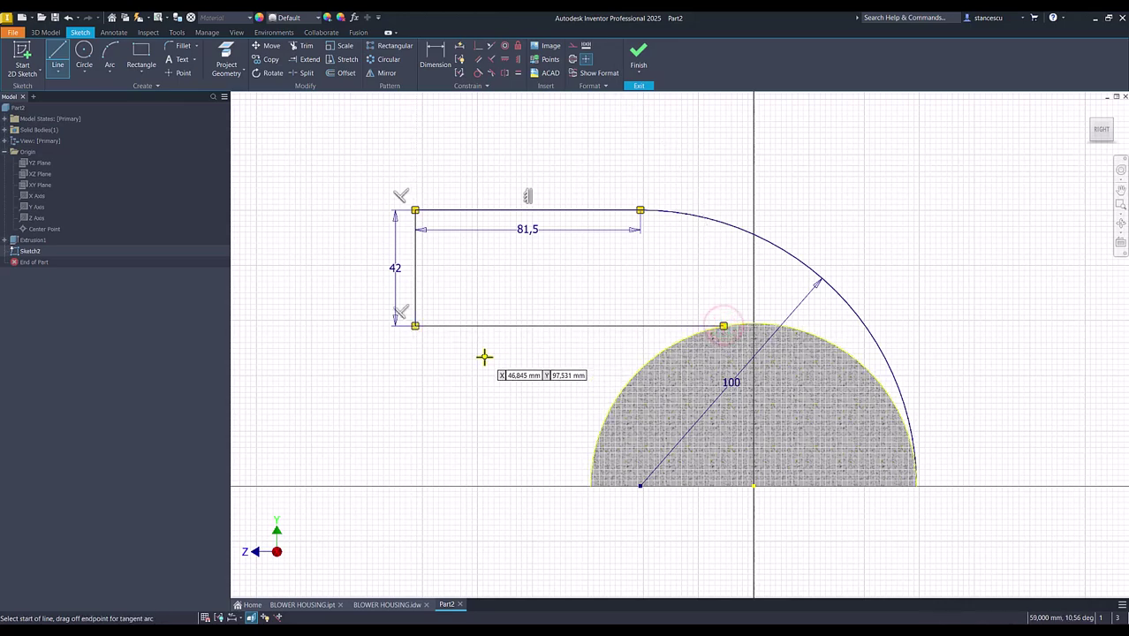
click(638, 61)
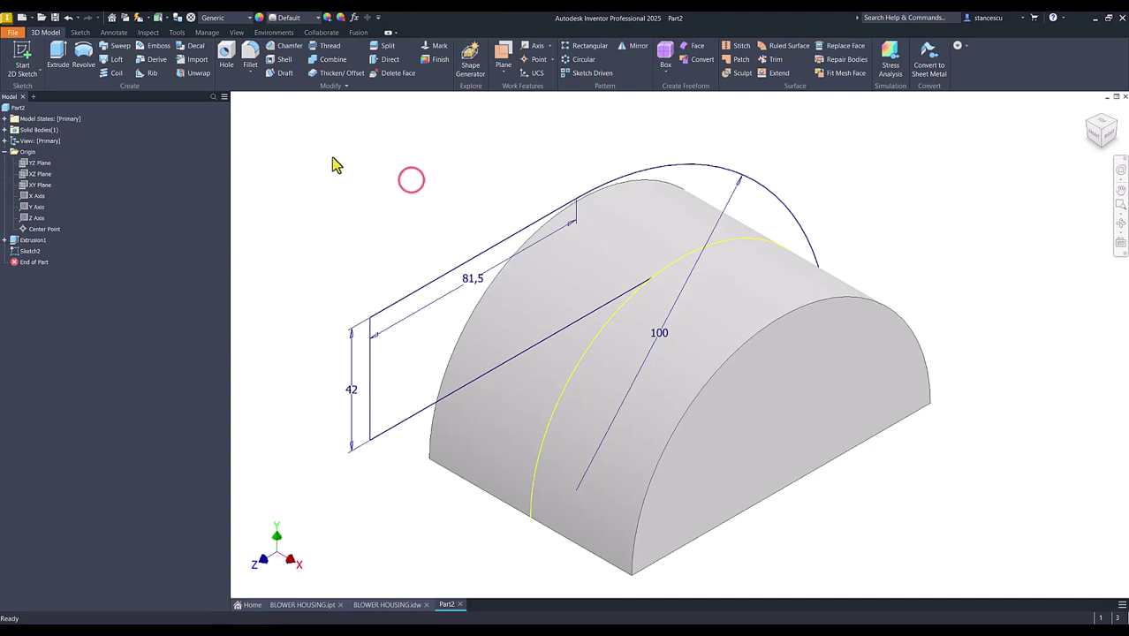
Step: Extrude the duct profile symmetrically to a total distance of 57.5 mm, joined to the existing solid
click(57, 55)
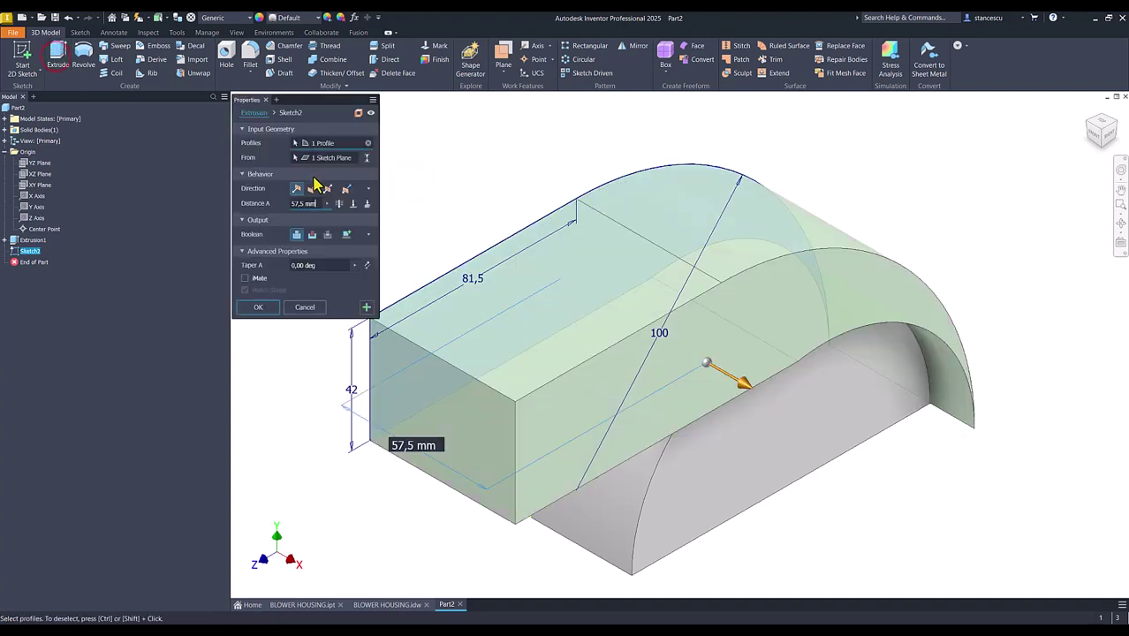
click(328, 188)
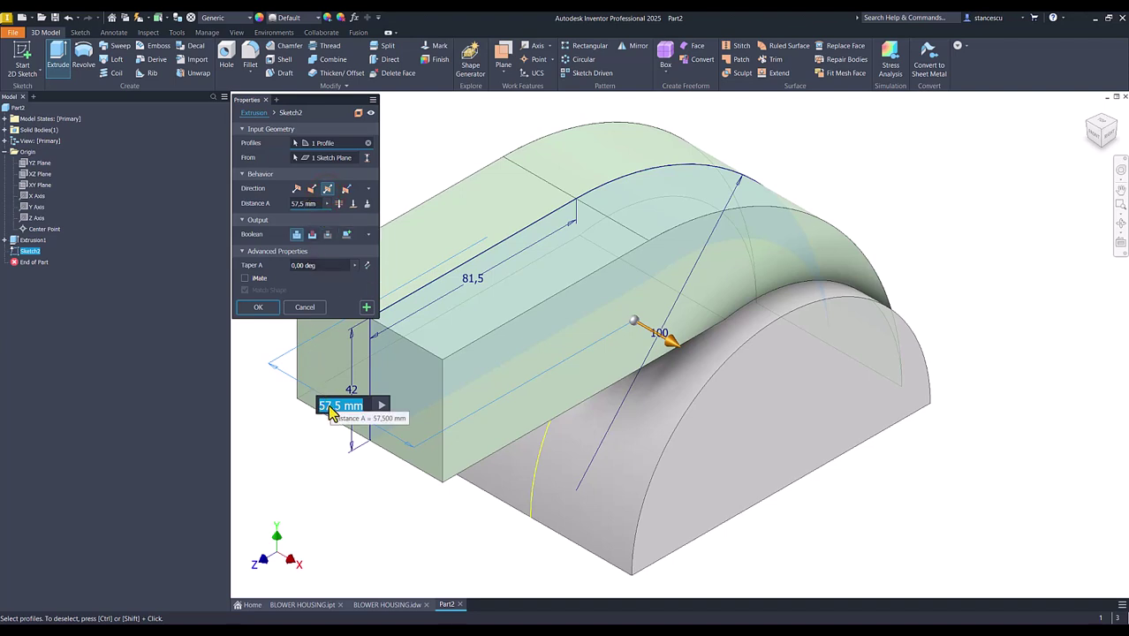
click(257, 307)
key(Home)
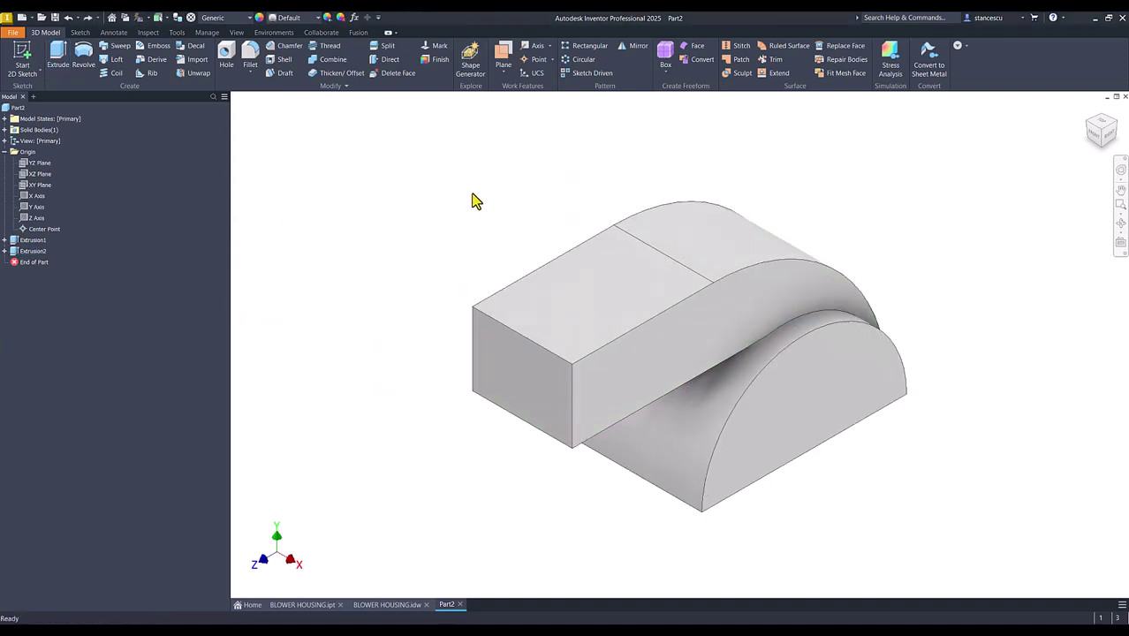
Step: Fillet the edge where the duct's flat underside meets the half-cylinder with a 5 mm radius
click(254, 57)
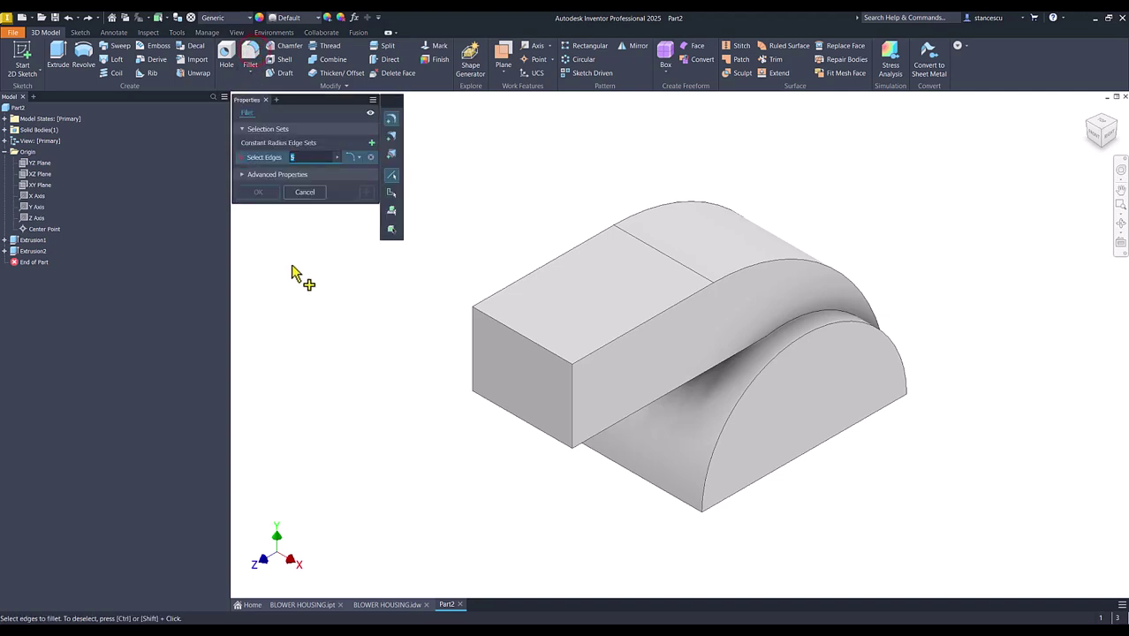
shift+middle_drag(290, 290, 290, 181)
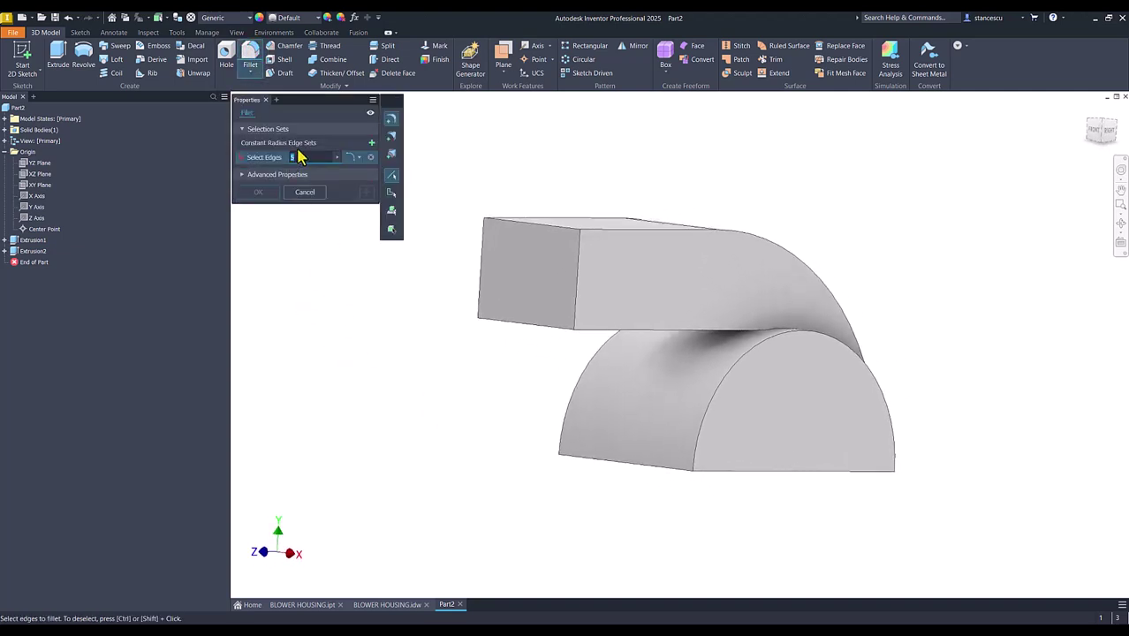
scroll(734, 352, down, 3)
scroll(738, 344, down, 2)
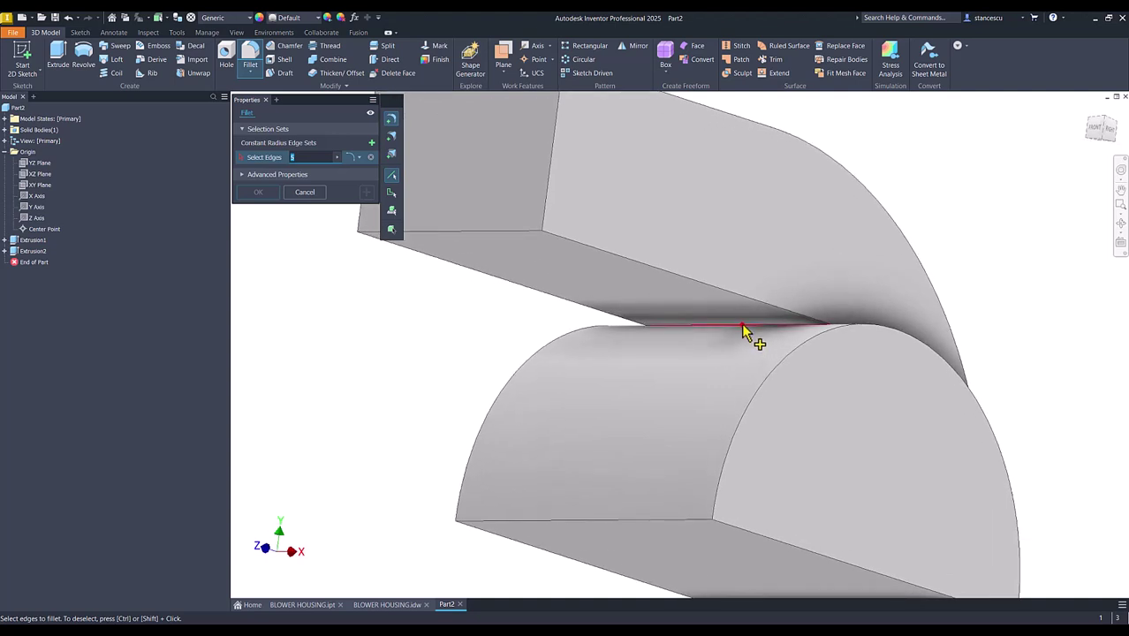
click(742, 331)
shift+middle_drag(534, 373, 499, 384)
shift+middle_drag(625, 348, 332, 222)
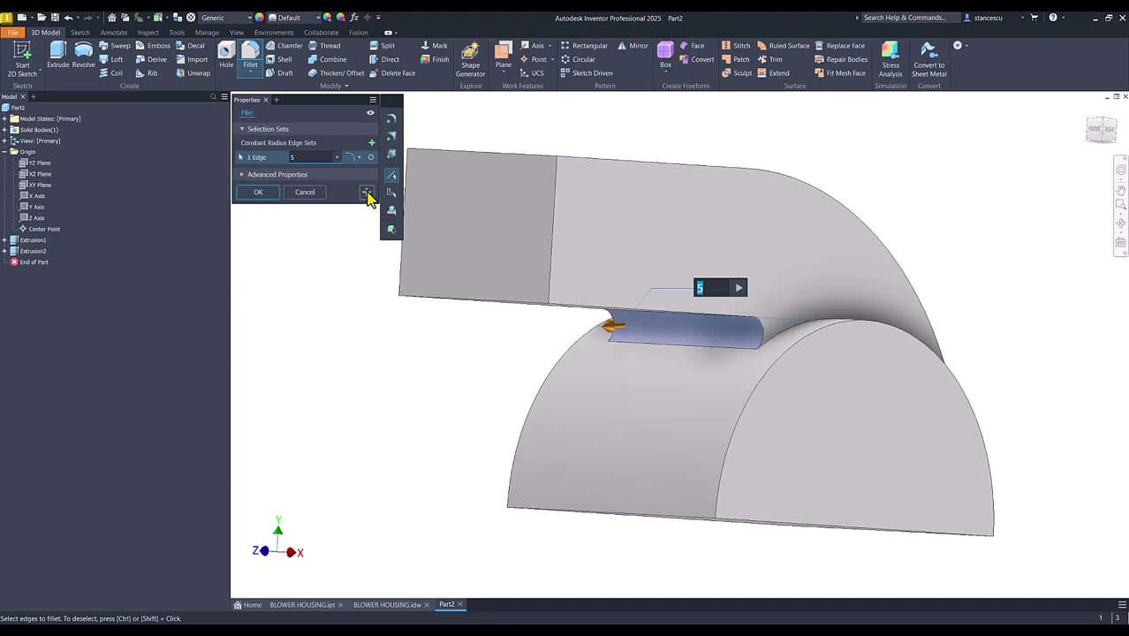
click(366, 193)
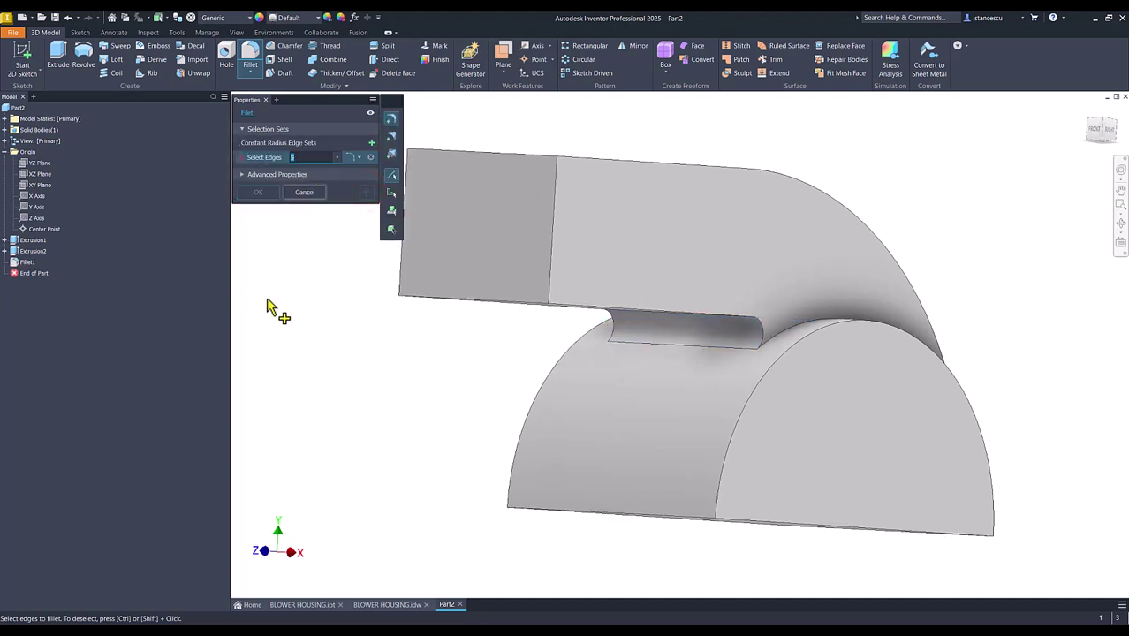
Step: Fillet the duct's four lengthwise corner edges with a 15 mm radius
shift+middle_drag(283, 312, 587, 245)
click(594, 247)
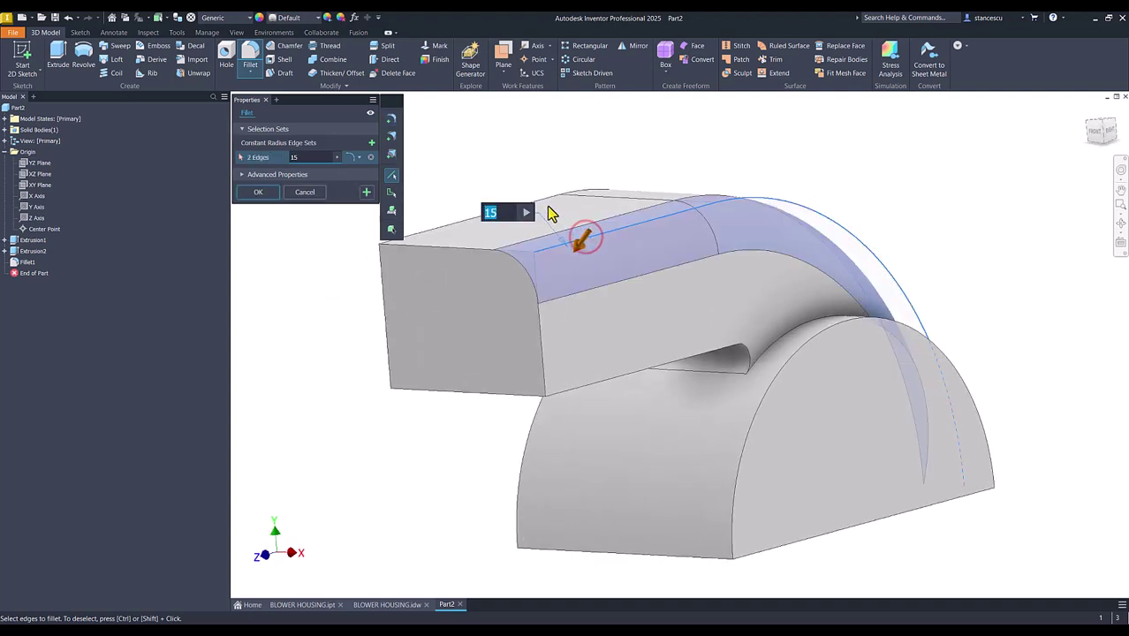
click(551, 206)
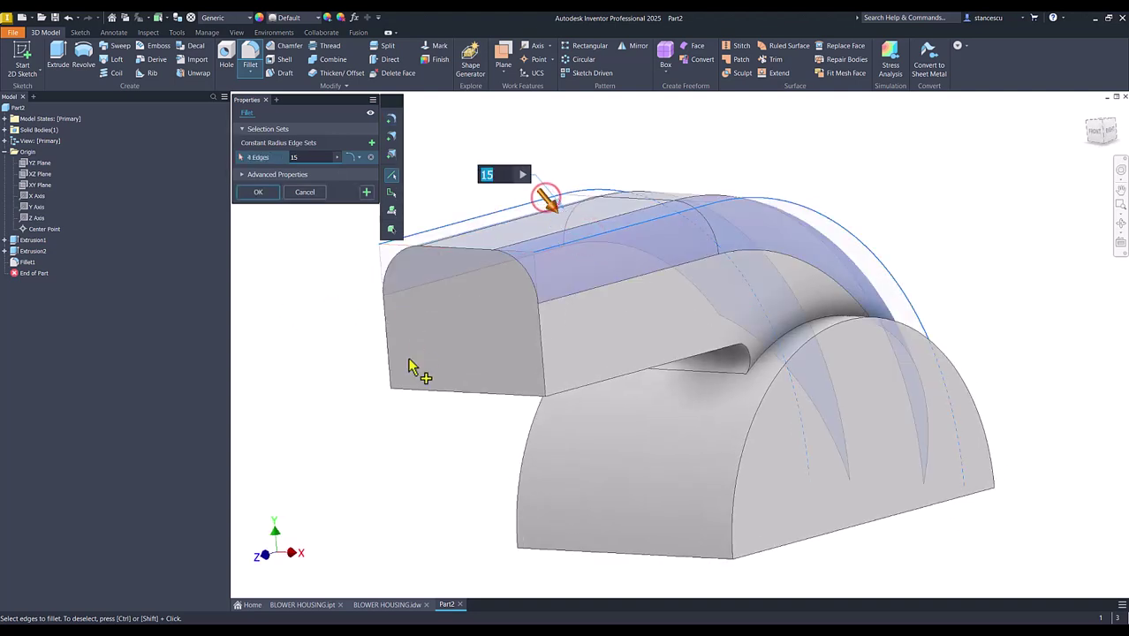
click(422, 385)
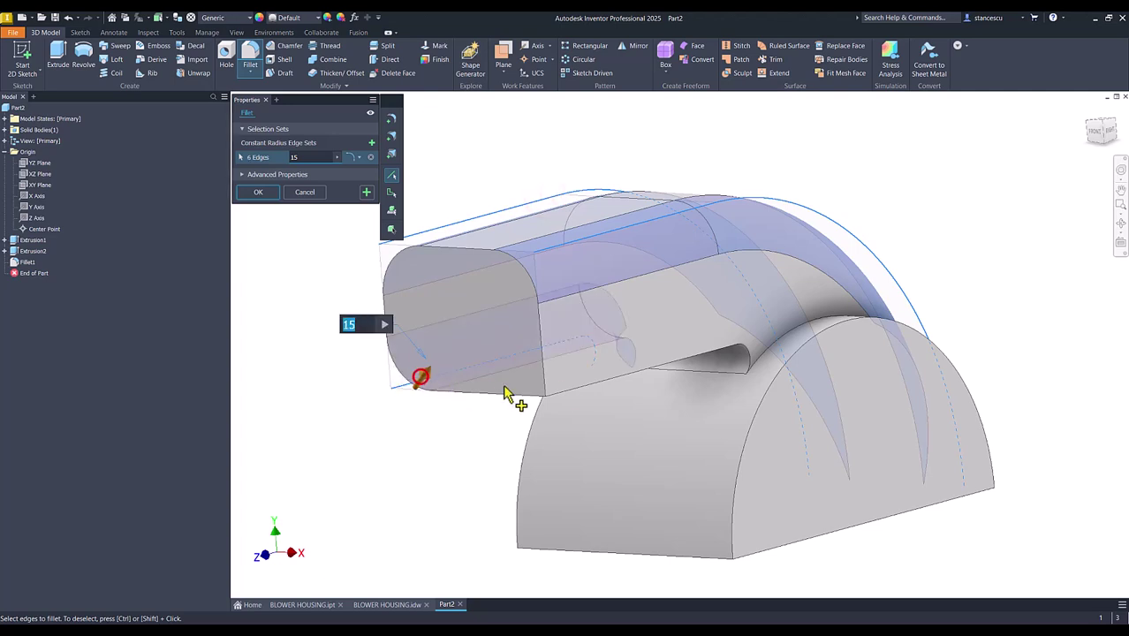
click(587, 392)
shift+middle_drag(497, 409, 329, 232)
click(366, 192)
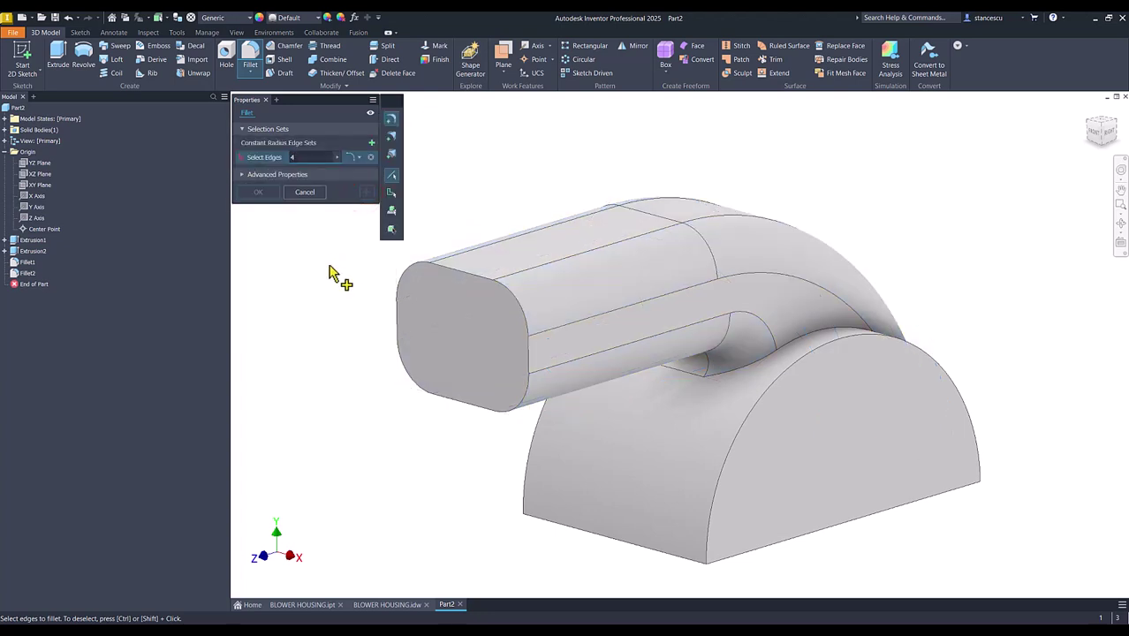
Step: Fillet the junction edges between the duct and the half-cylinder on both sides with a 4 mm radius
click(787, 341)
shift+middle_drag(789, 341, 441, 373)
click(811, 417)
key(F6)
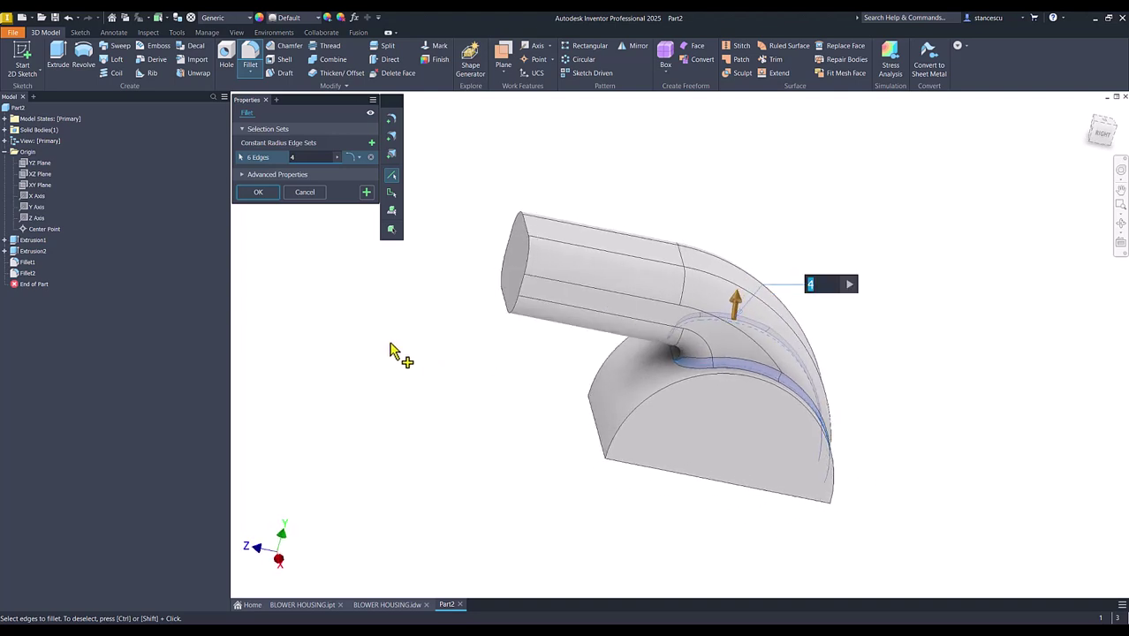
shift+middle_drag(390, 341, 263, 194)
click(259, 193)
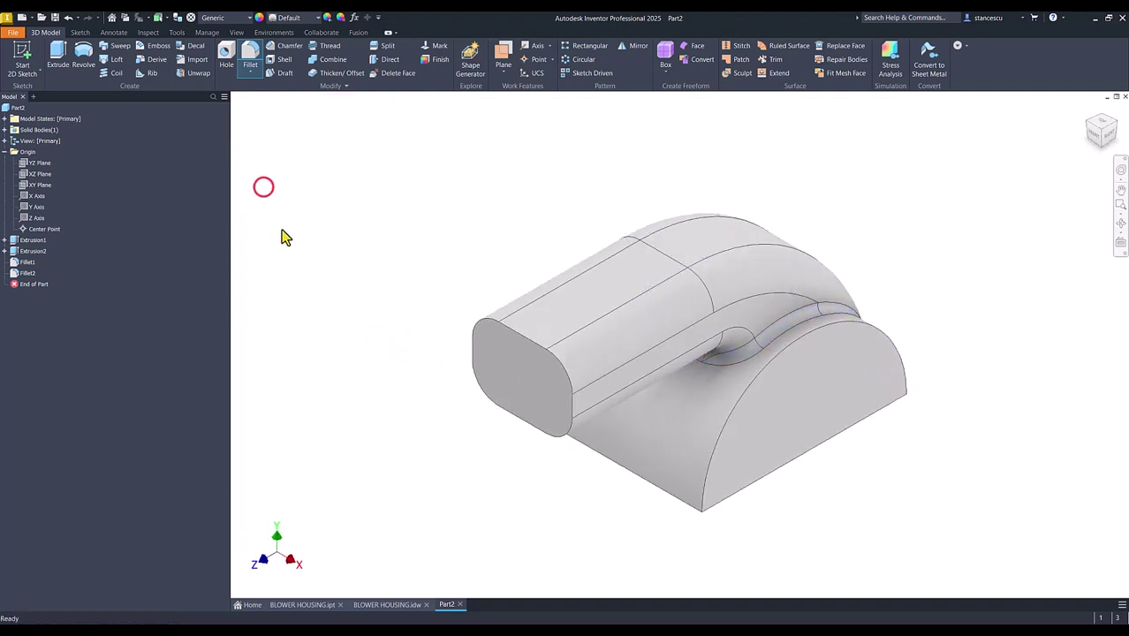
Step: Check the BLOWER HOUSING.idw drawing for the fillet radii, the outlet opening's height and the duct's length dimensions
click(389, 606)
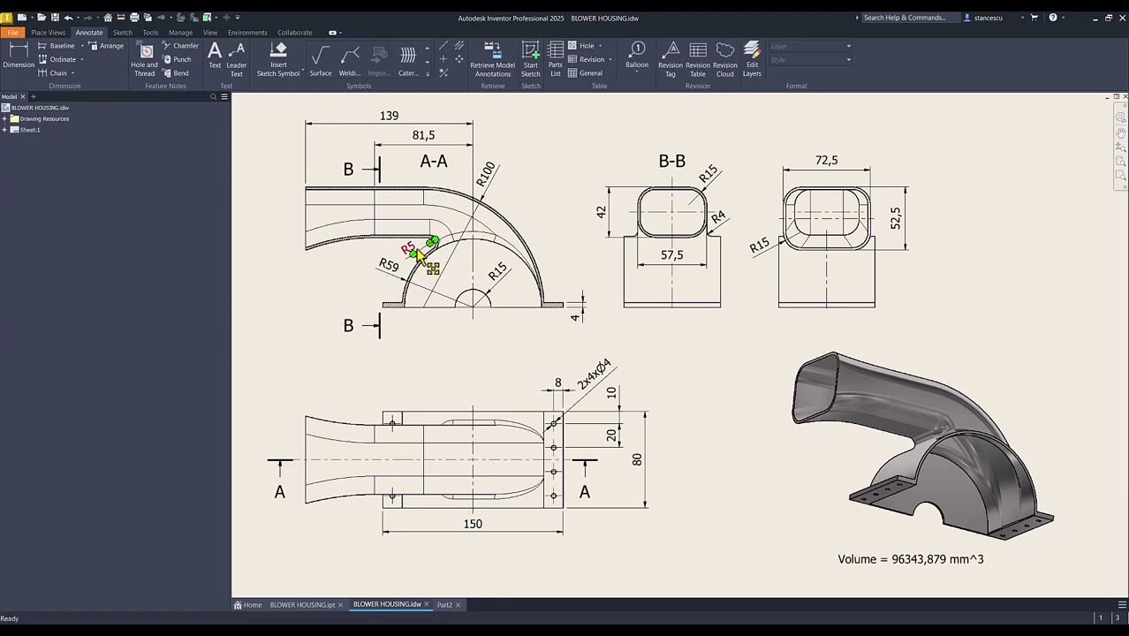
click(714, 223)
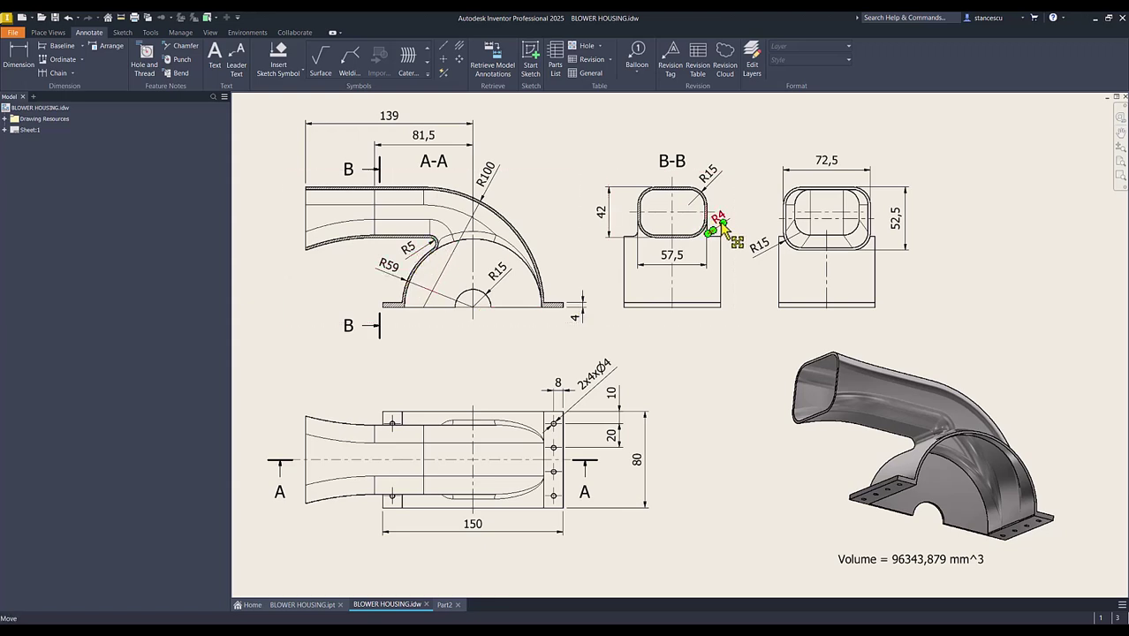
click(713, 181)
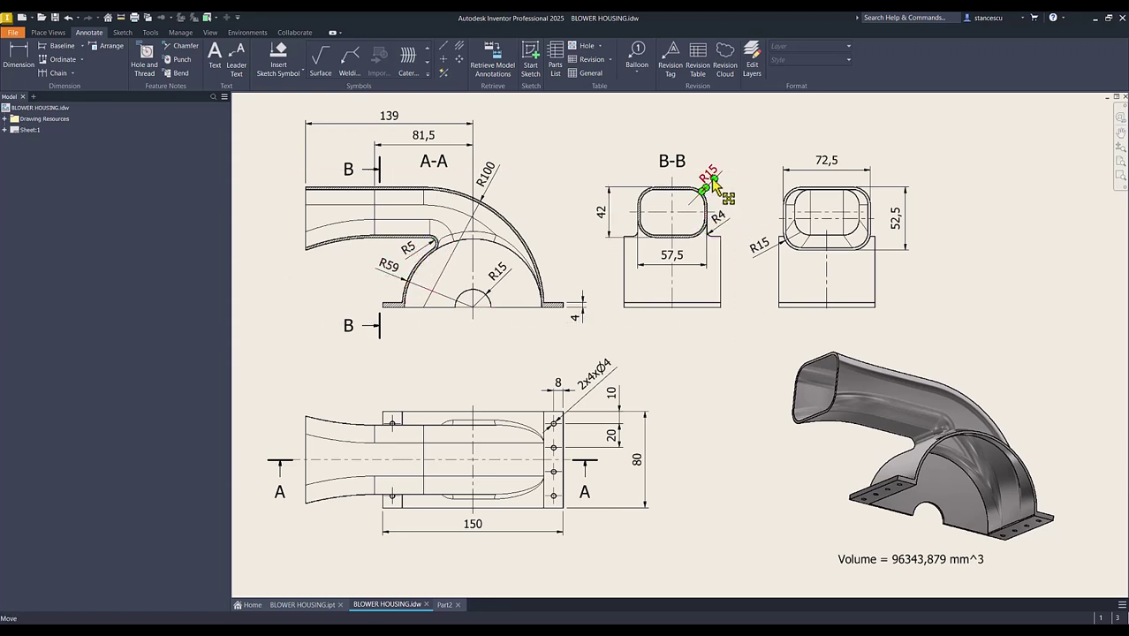
click(669, 366)
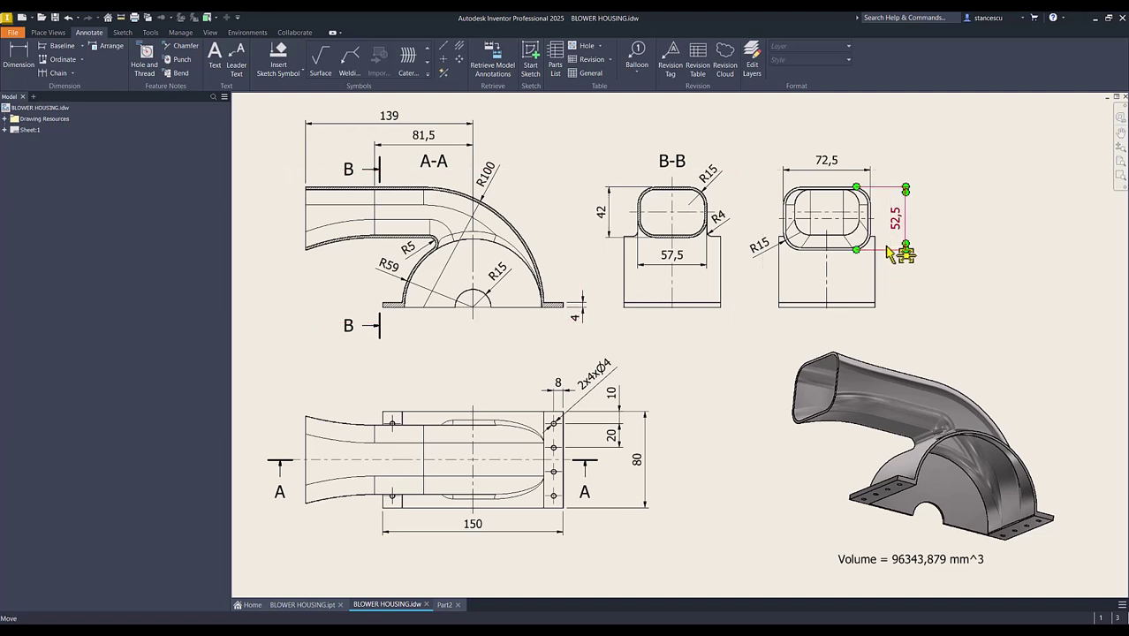
click(901, 221)
key(Escape)
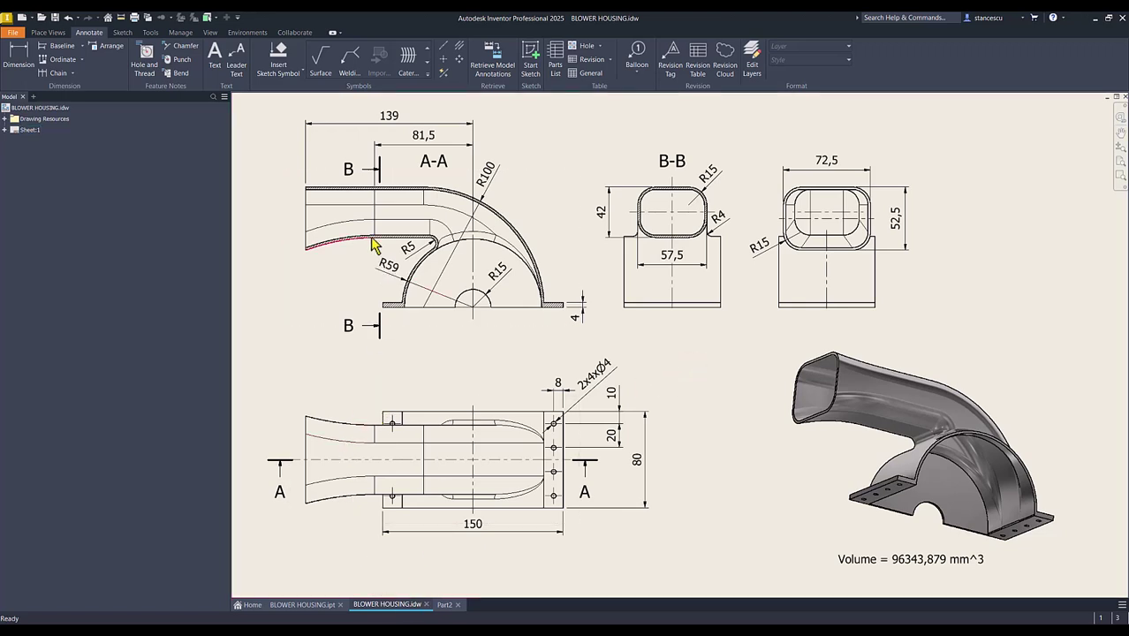
click(400, 124)
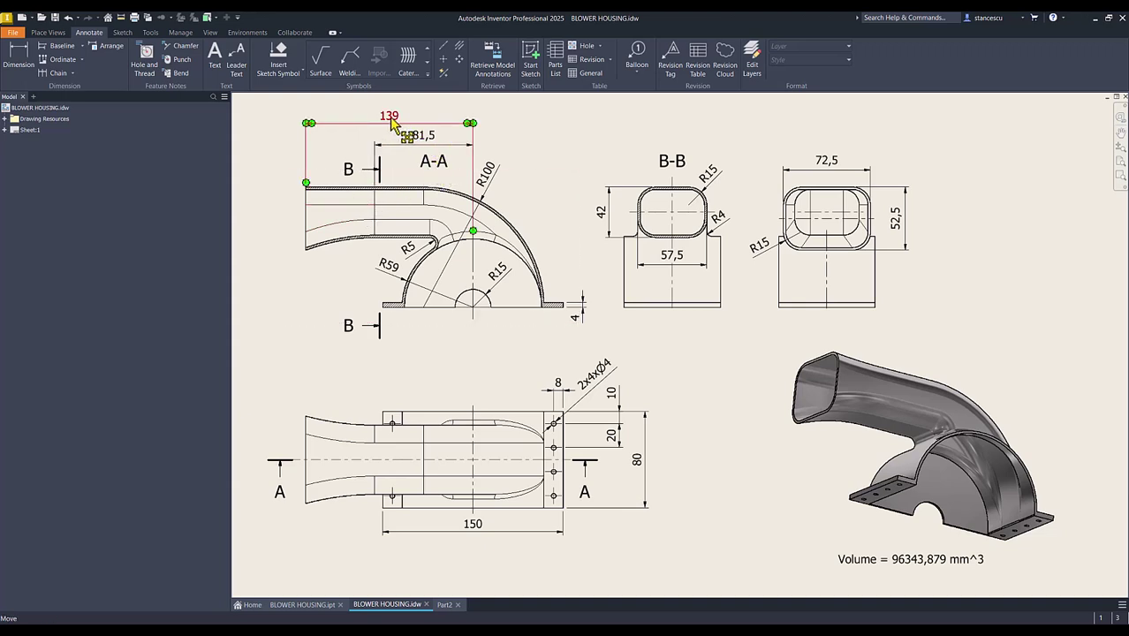
click(421, 138)
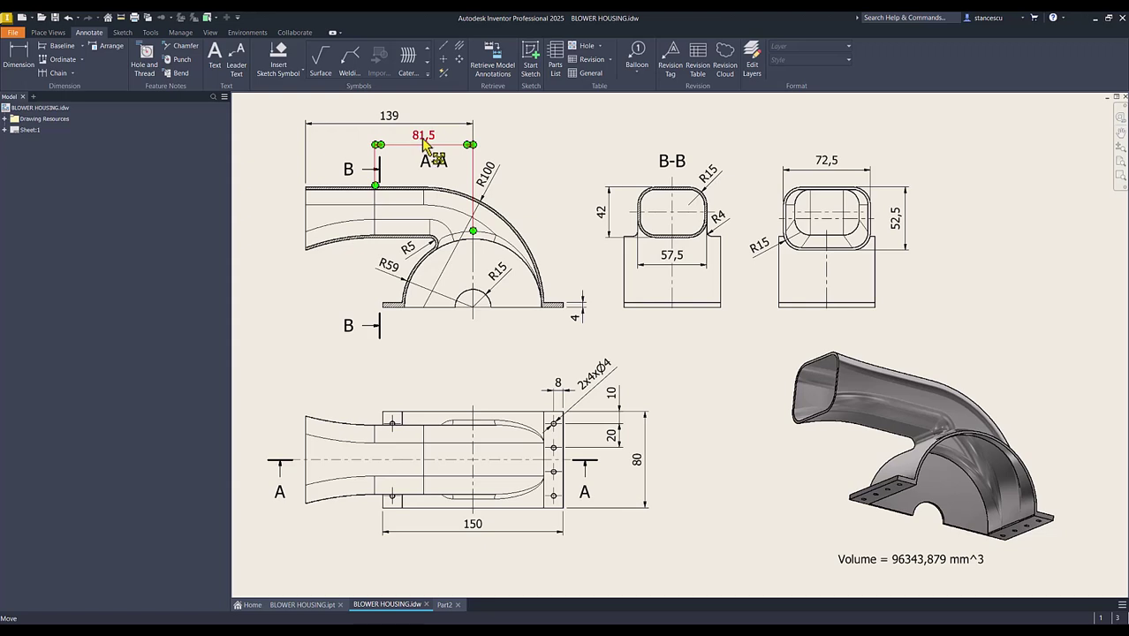
key(Escape)
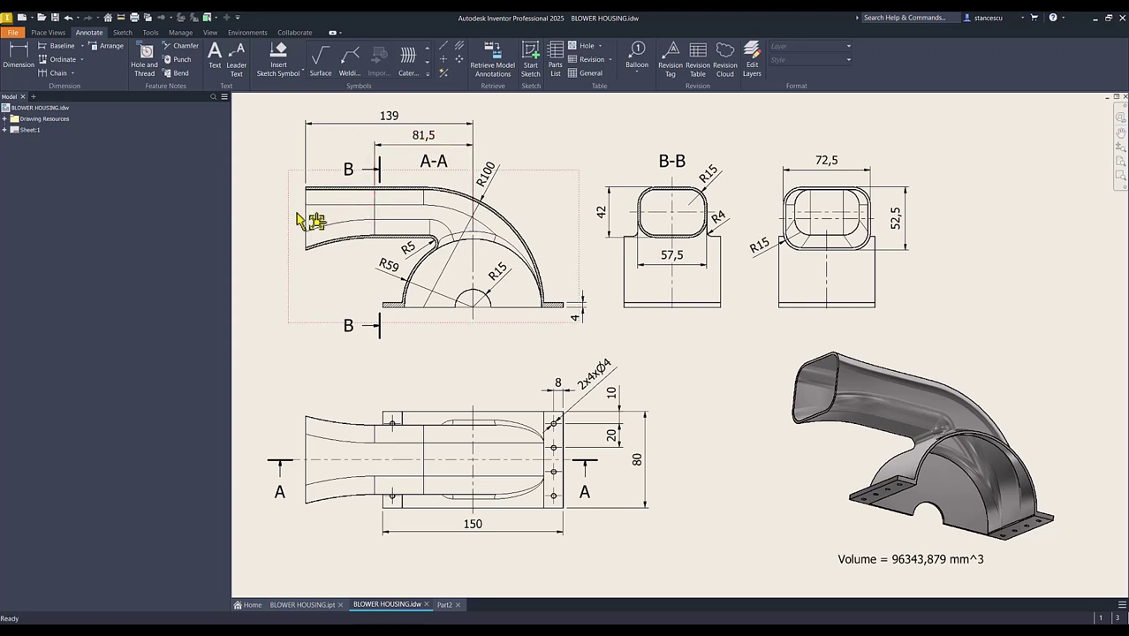
Step: Return to Part2 and create a work plane offset 139-81,5 mm outward from the duct's end face
click(444, 605)
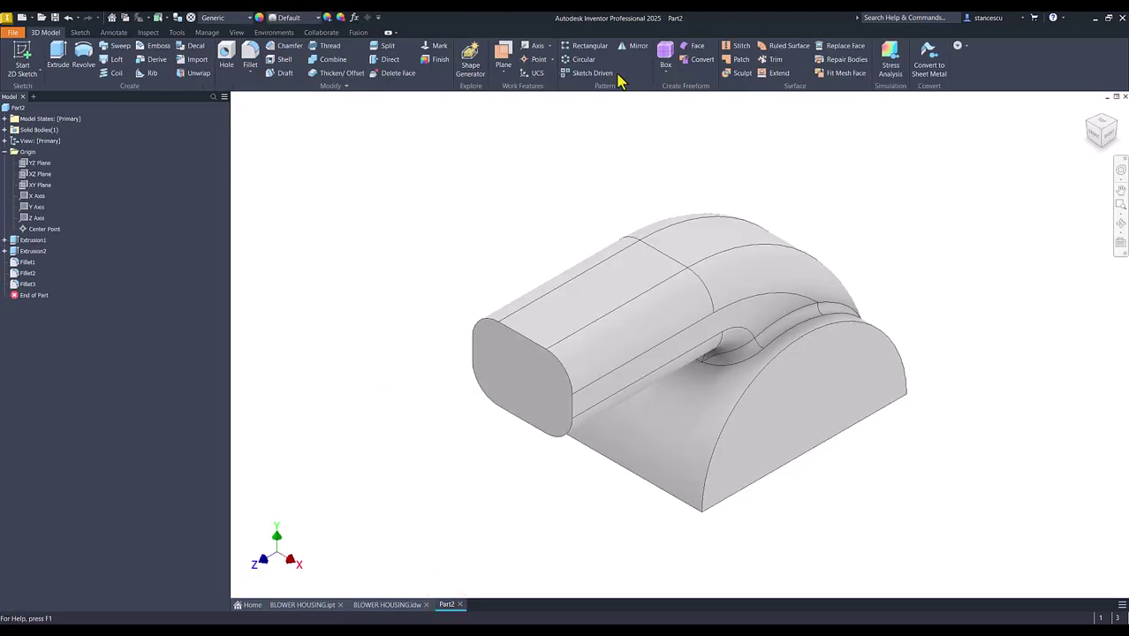
click(502, 61)
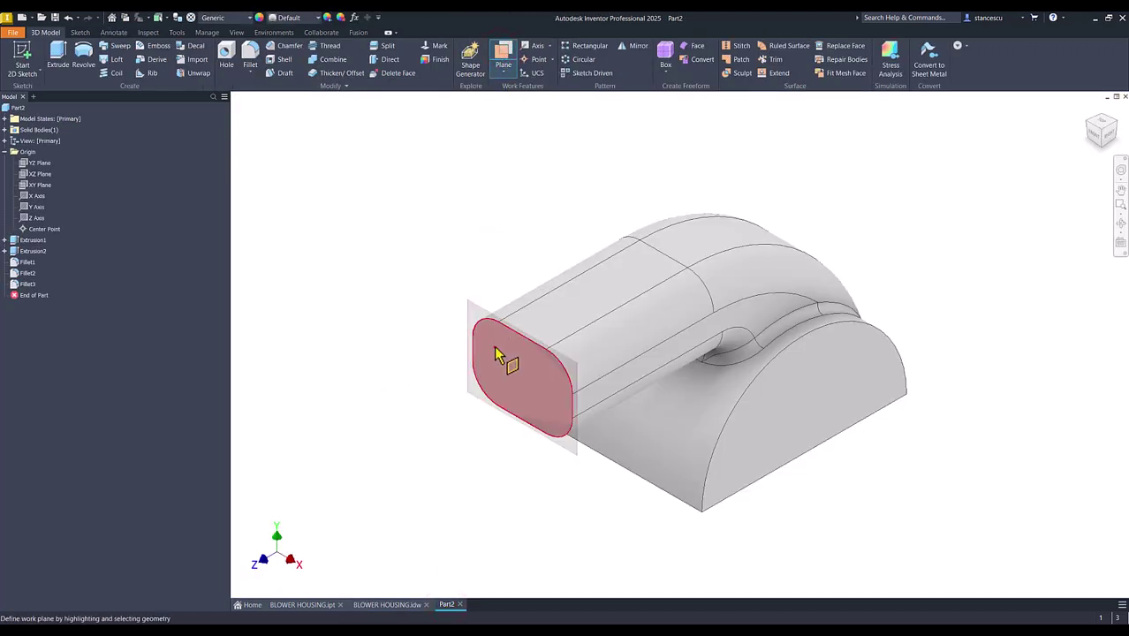
drag(495, 354, 424, 390)
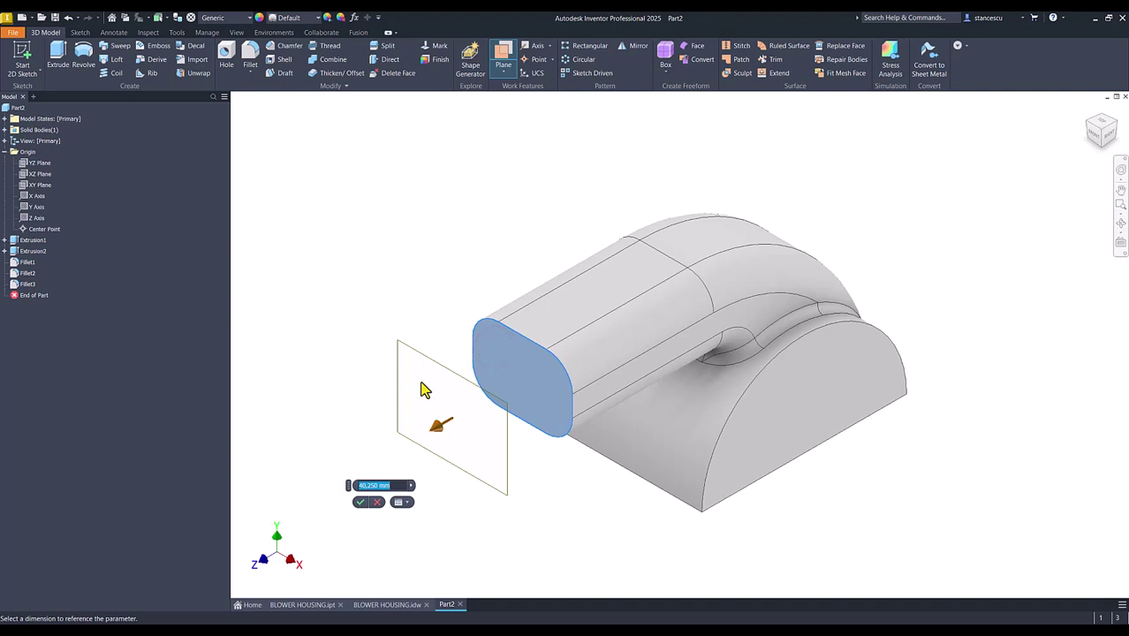
text(1390)
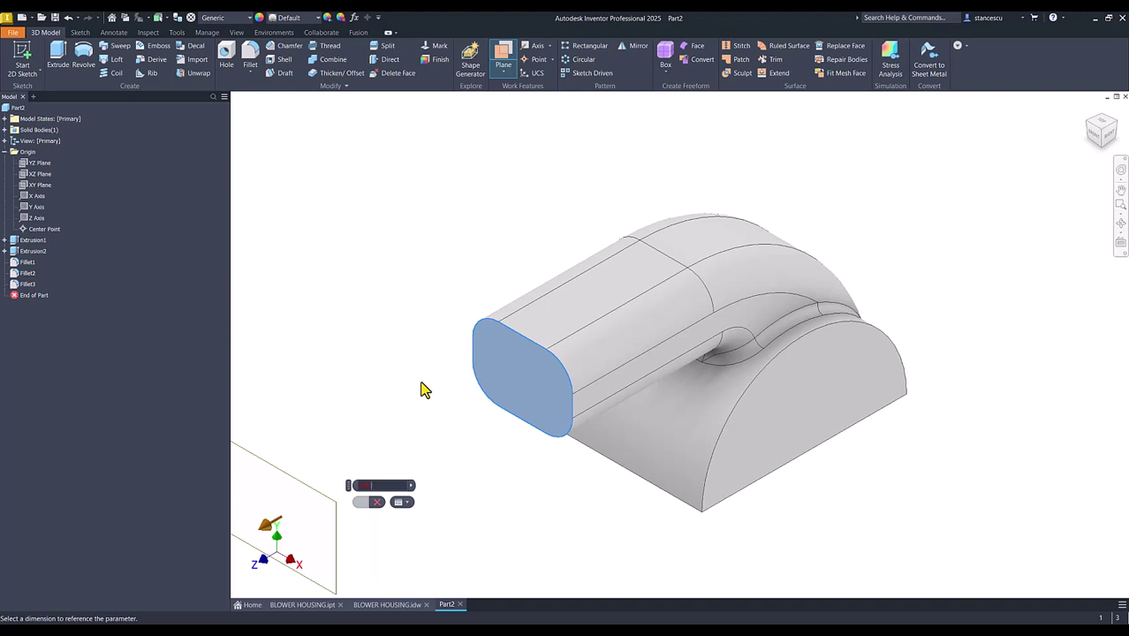
text(81,5)
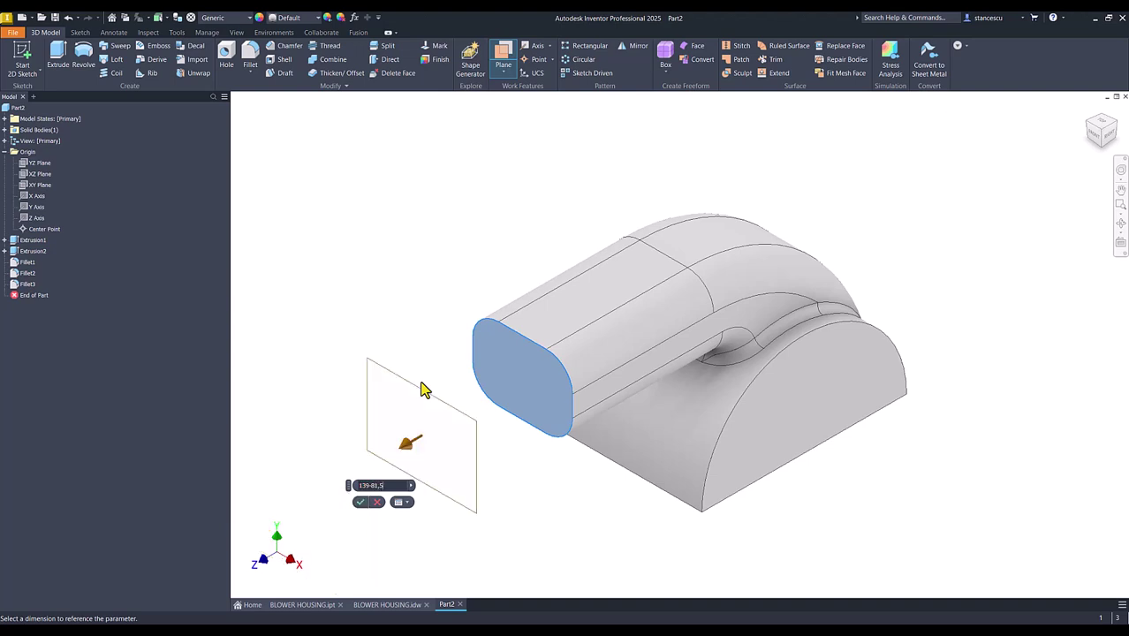
click(361, 503)
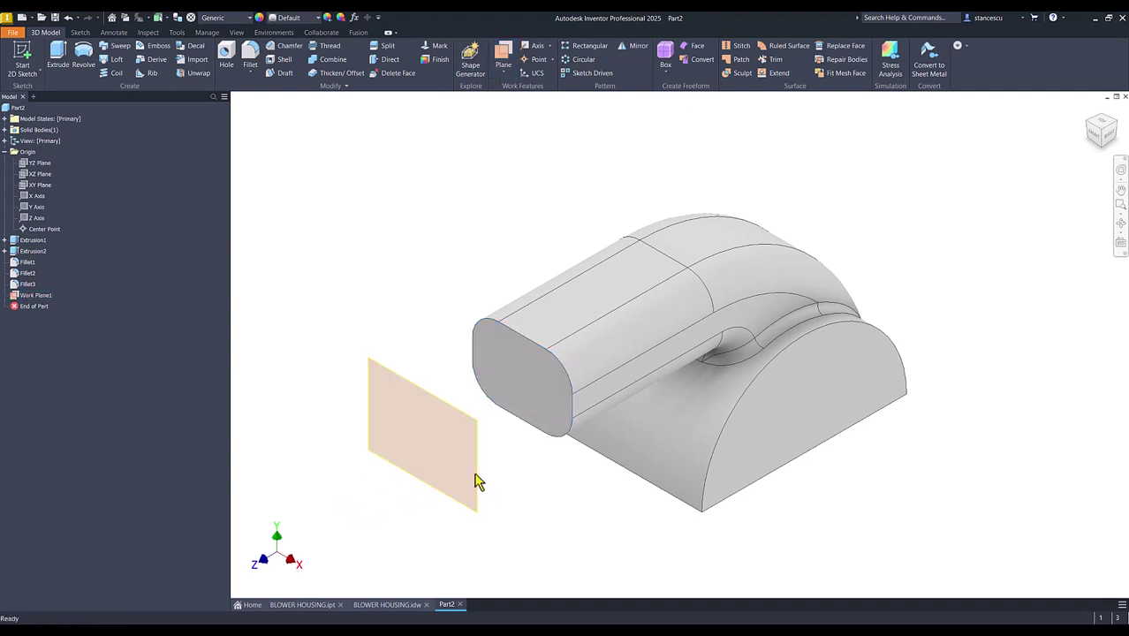
Step: Start a sketch on the offset work plane and draw a rectangle about 62 mm high around the duct's end outline
click(456, 405)
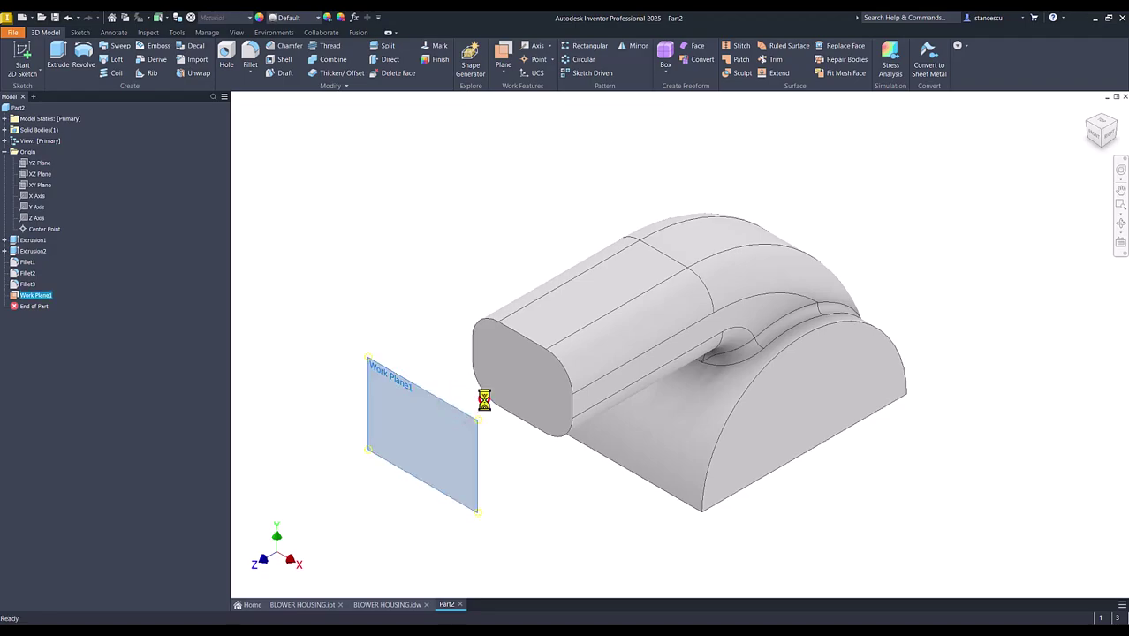
key(Num_Lock)
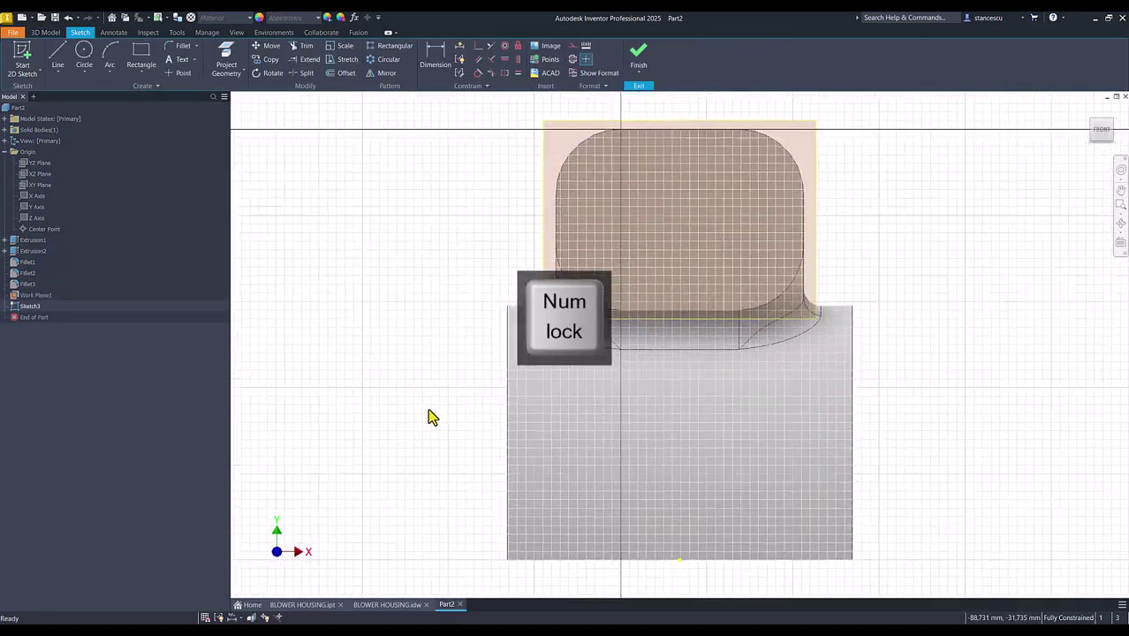
click(140, 53)
click(472, 103)
click(909, 378)
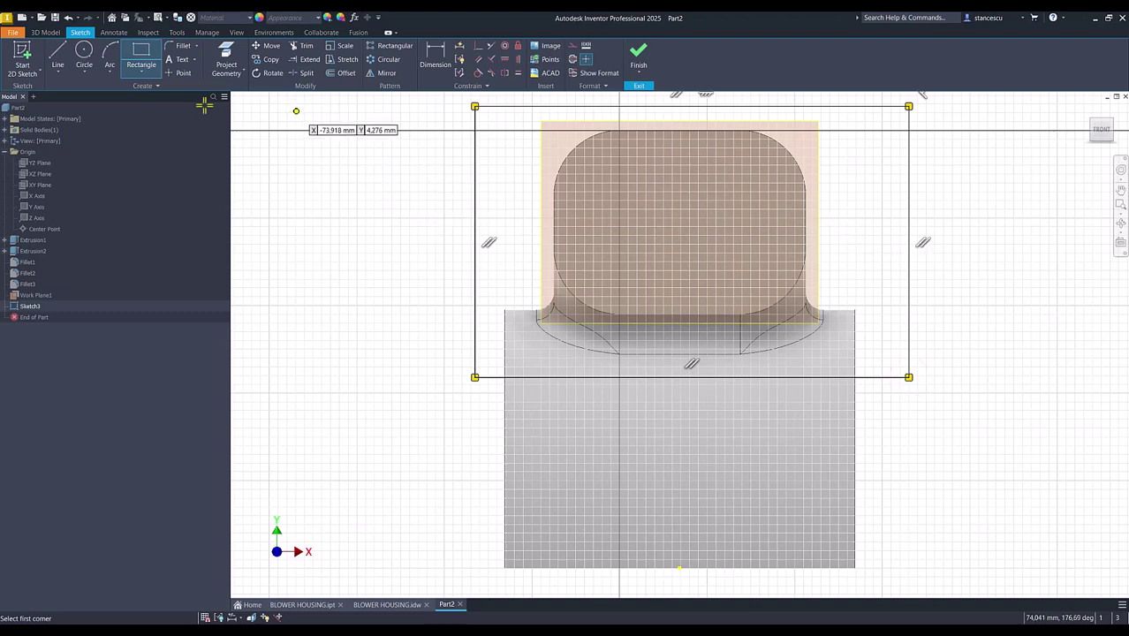
Step: Round all four corners of the sketched rectangle with 15 mm fillets
click(185, 48)
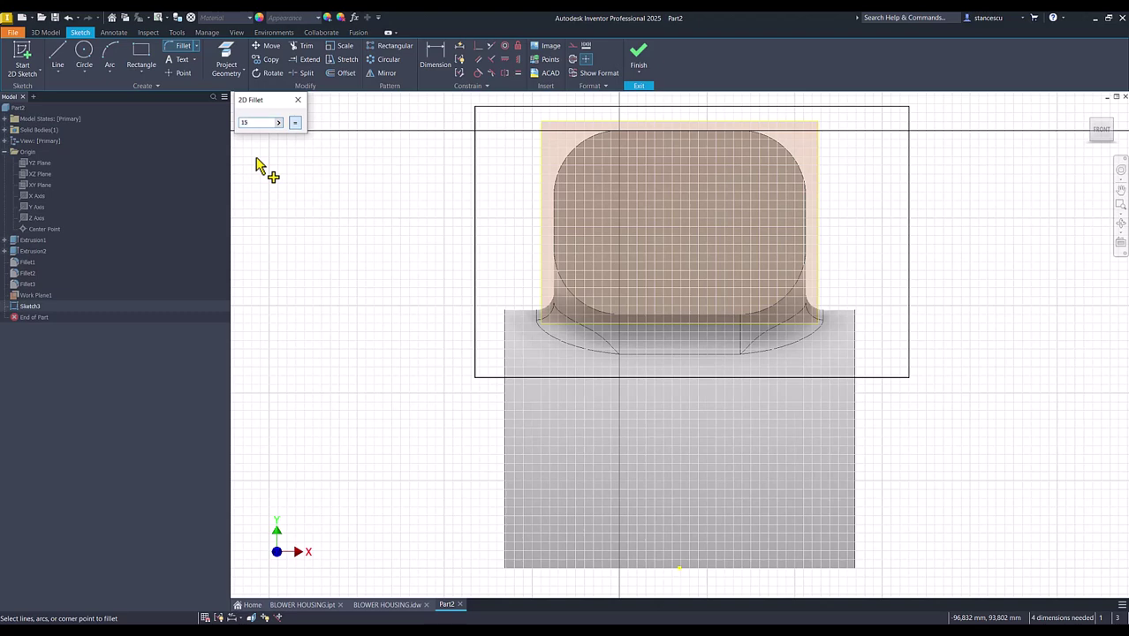
text(15)
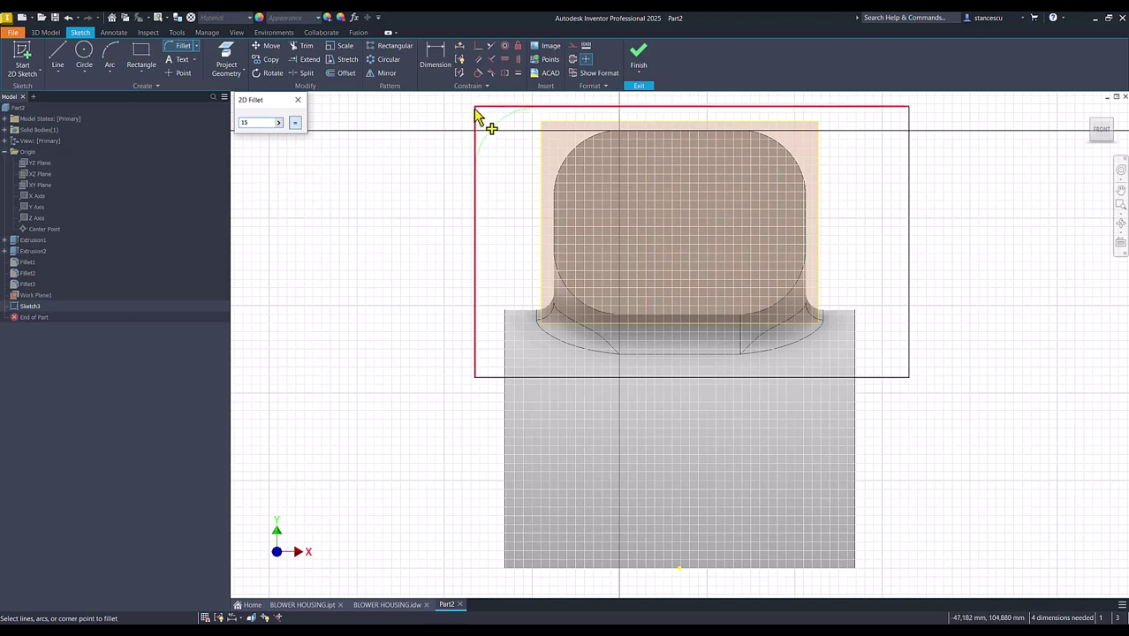
click(477, 111)
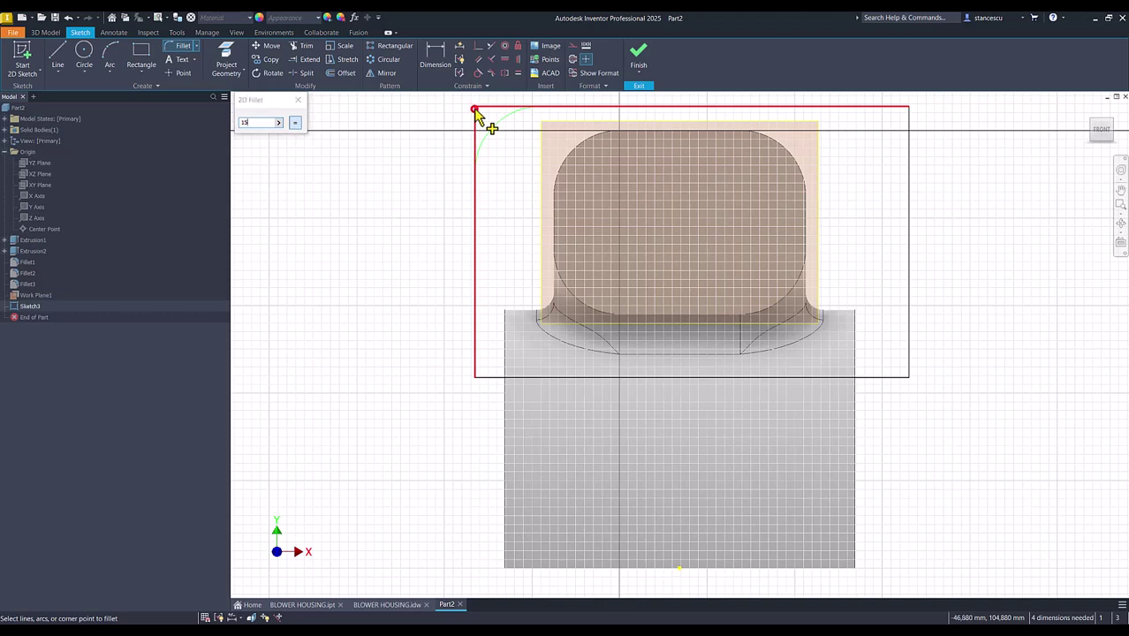
click(474, 378)
click(911, 375)
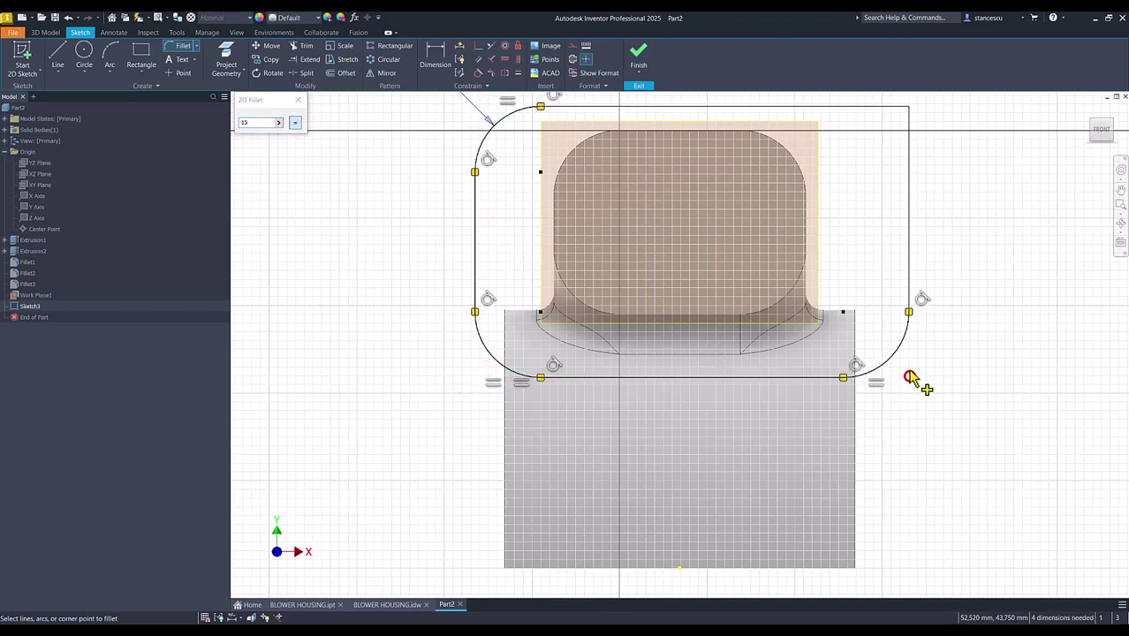
click(910, 109)
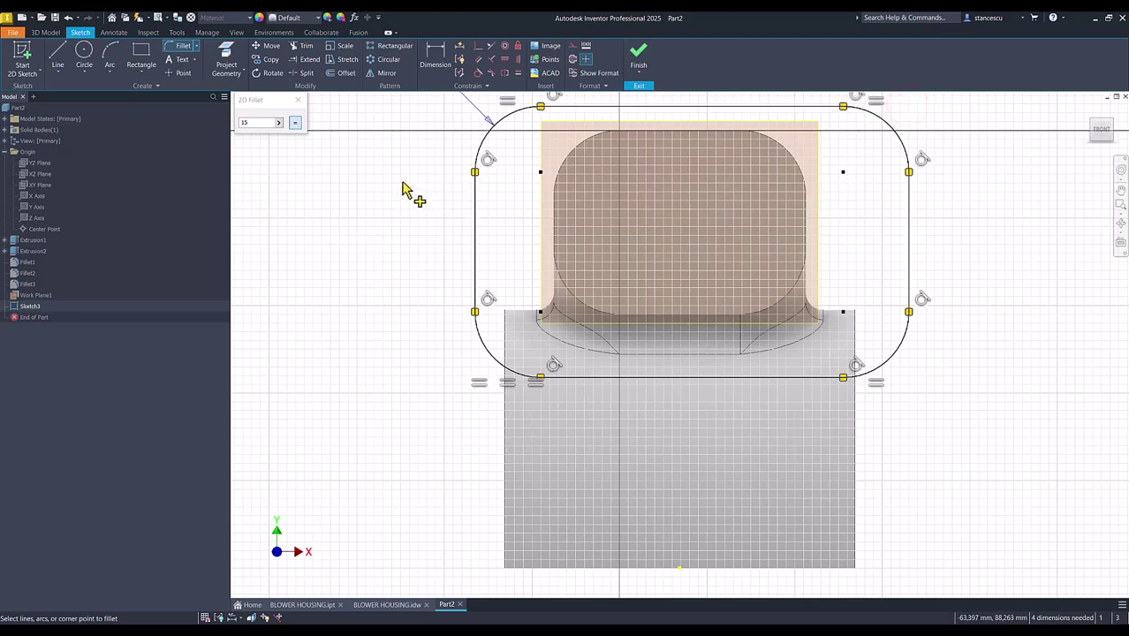
Step: Project the duct's upper end edge and make the midpoint of the profile's top line coincident with that edge's midpoint
click(520, 62)
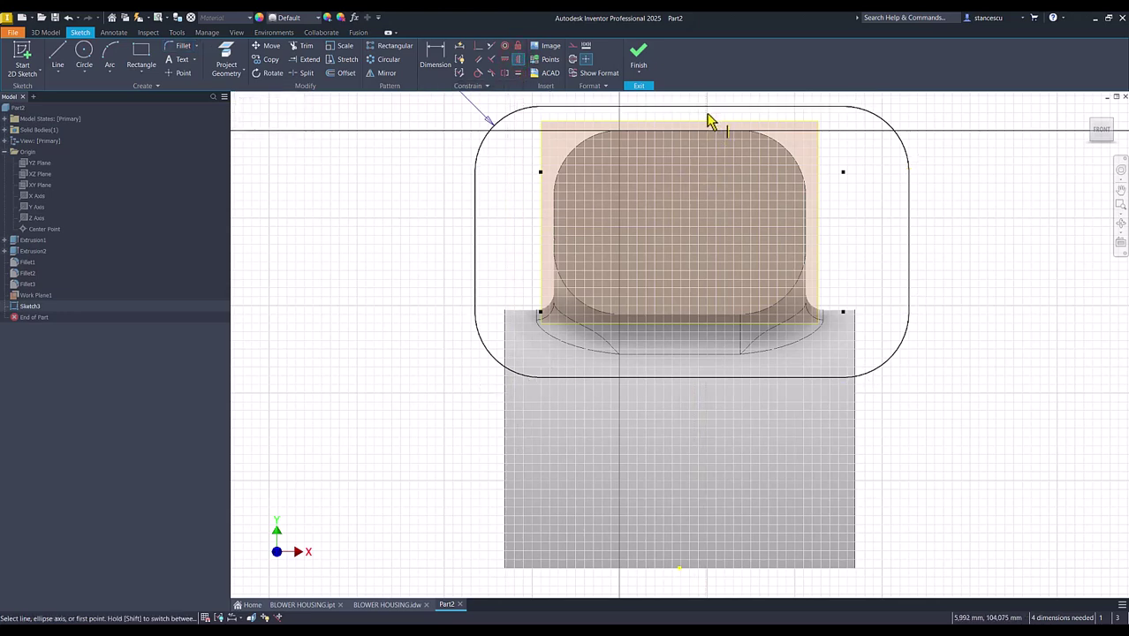
click(478, 47)
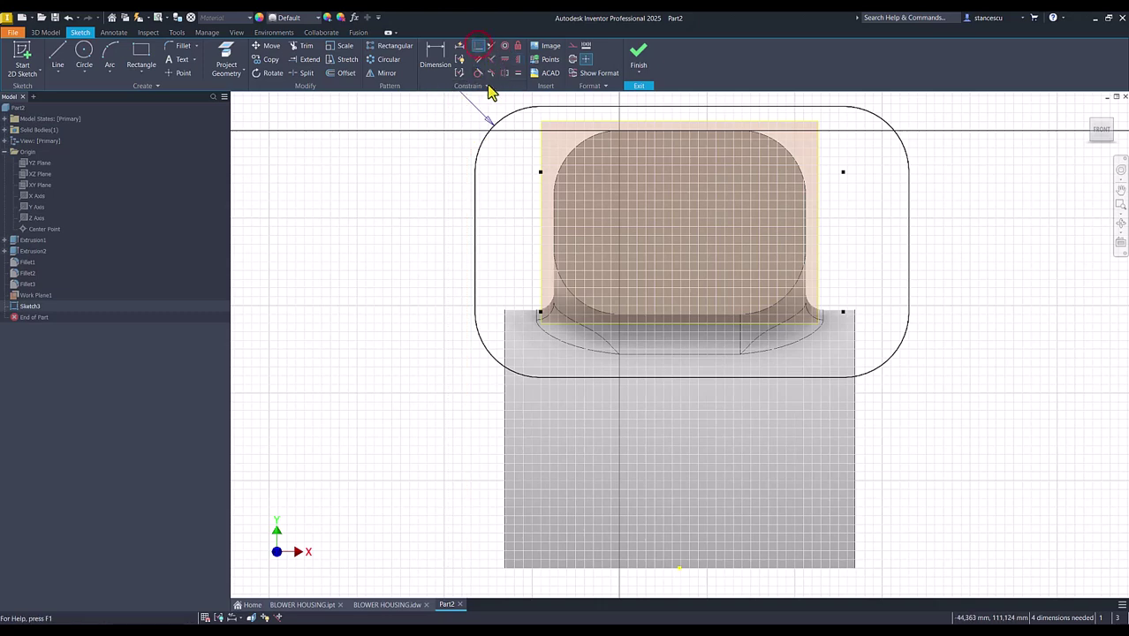
click(691, 108)
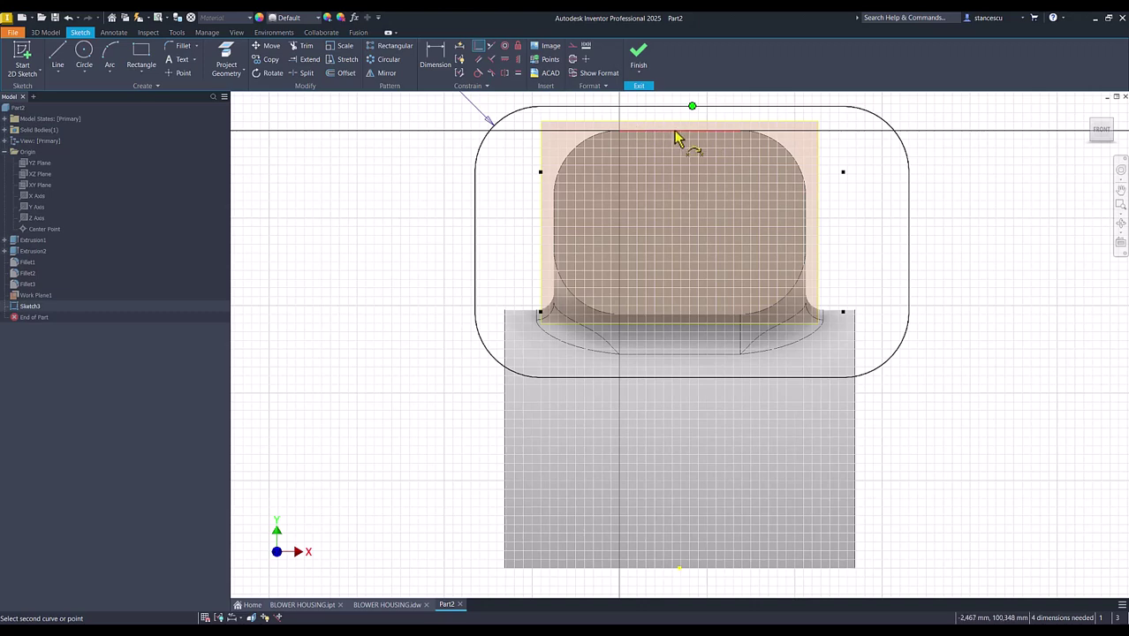
click(226, 61)
click(667, 131)
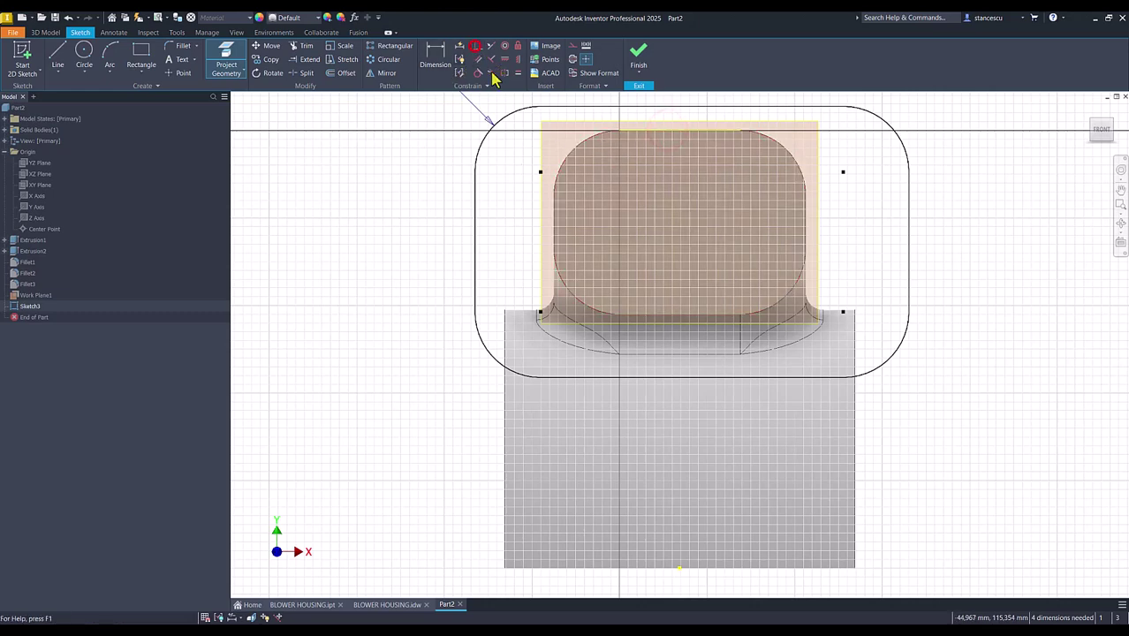
click(477, 46)
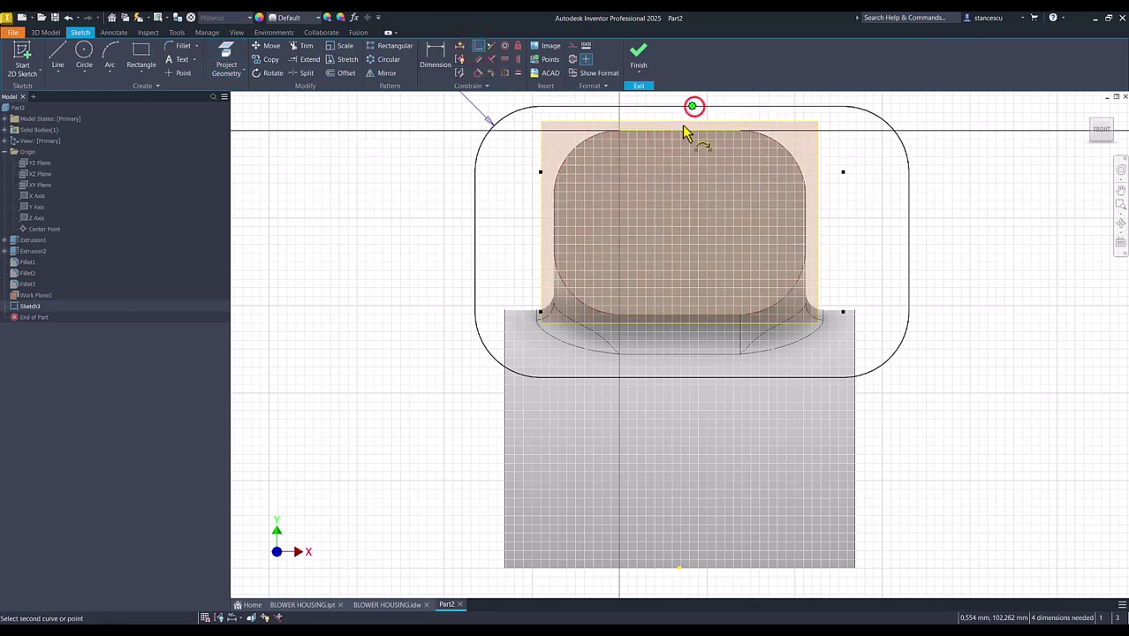
click(680, 130)
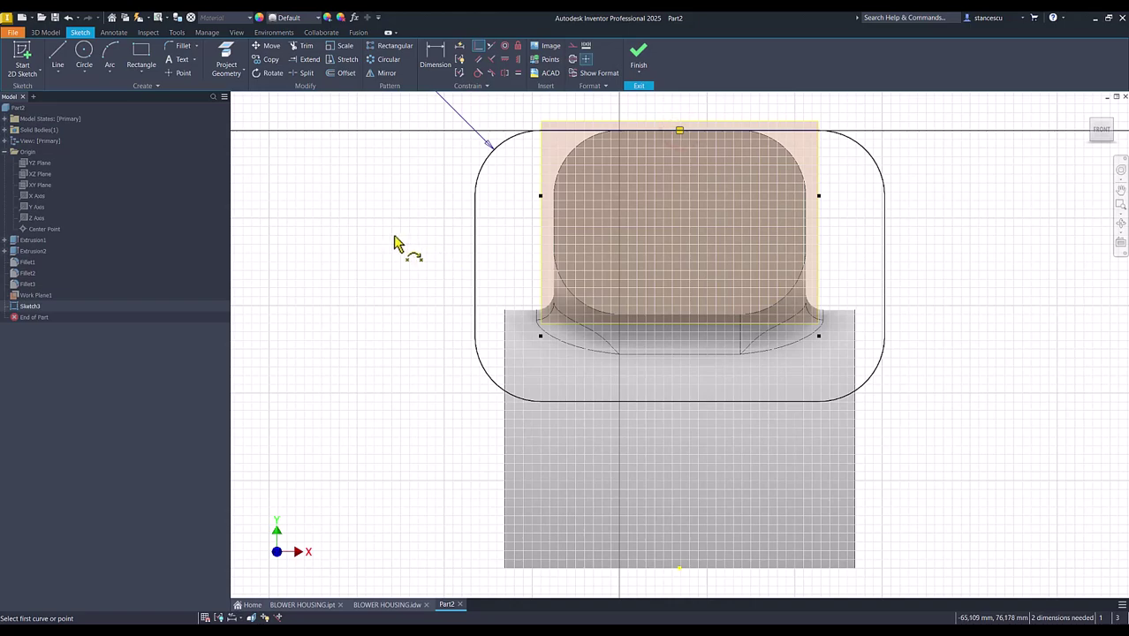
Step: Dimension the rounded profile's overall height as 52,5 mm
scroll(371, 246, down, 4)
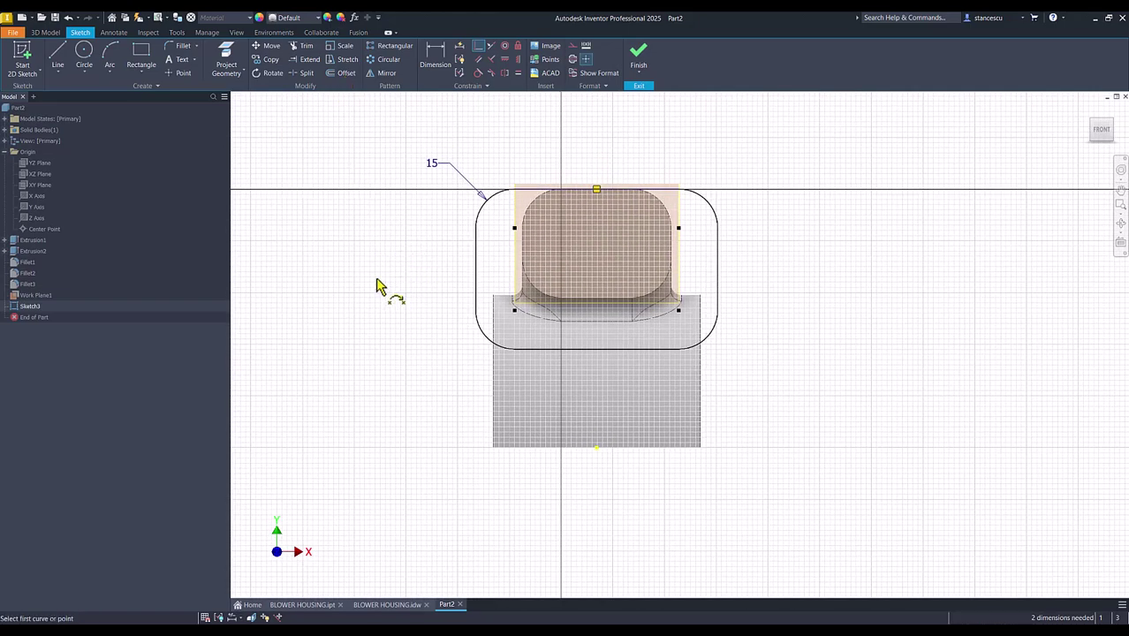
click(531, 191)
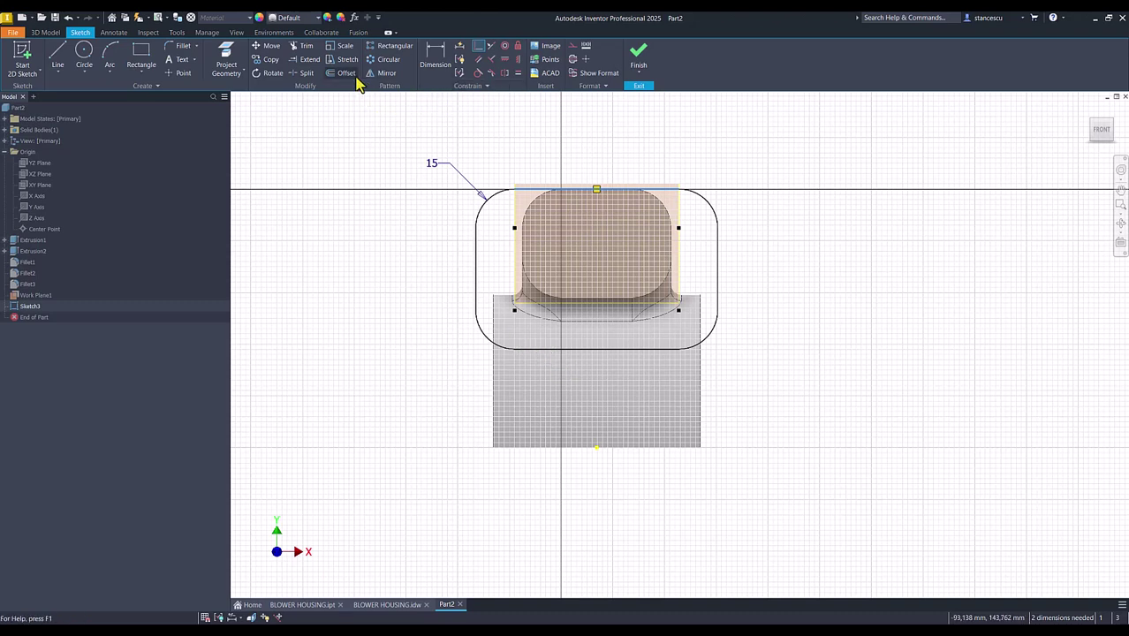
click(435, 56)
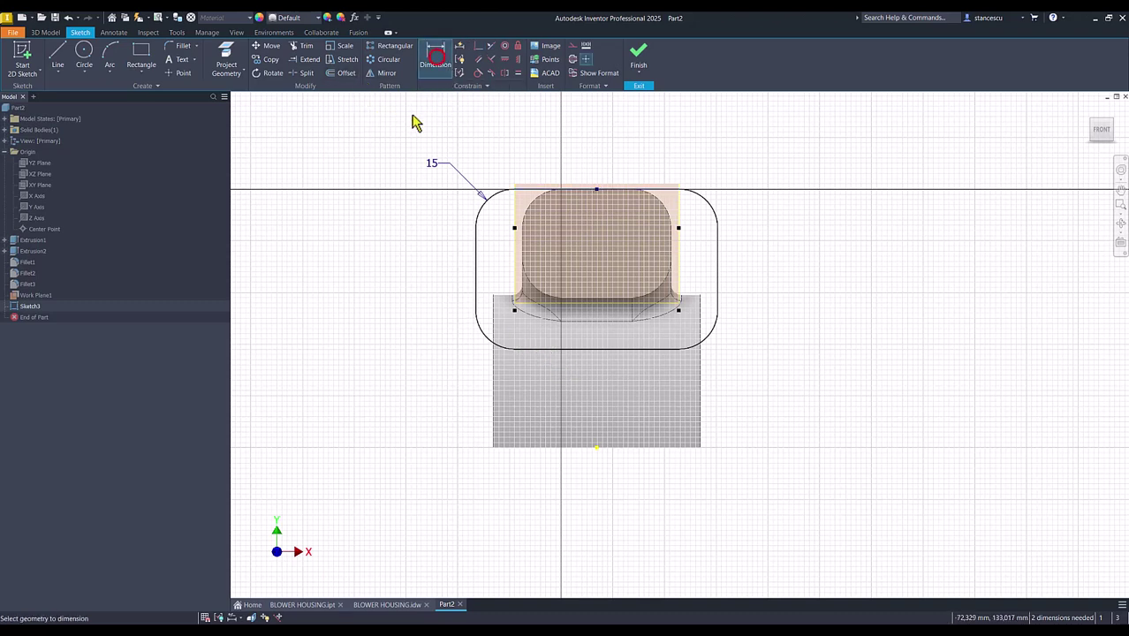
click(526, 192)
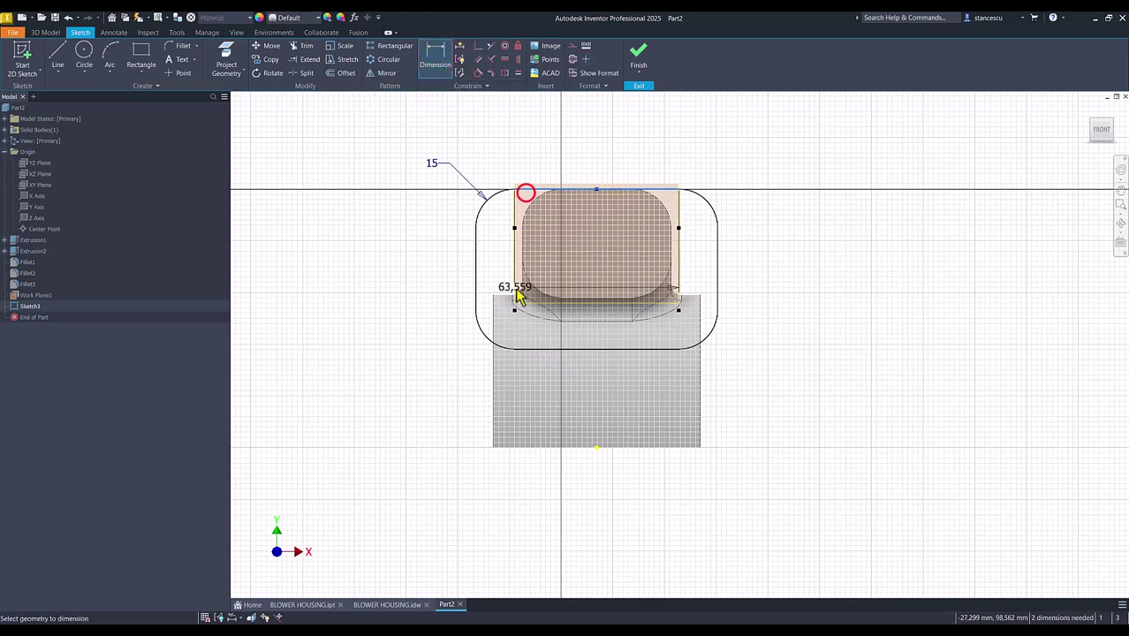
click(526, 349)
click(418, 275)
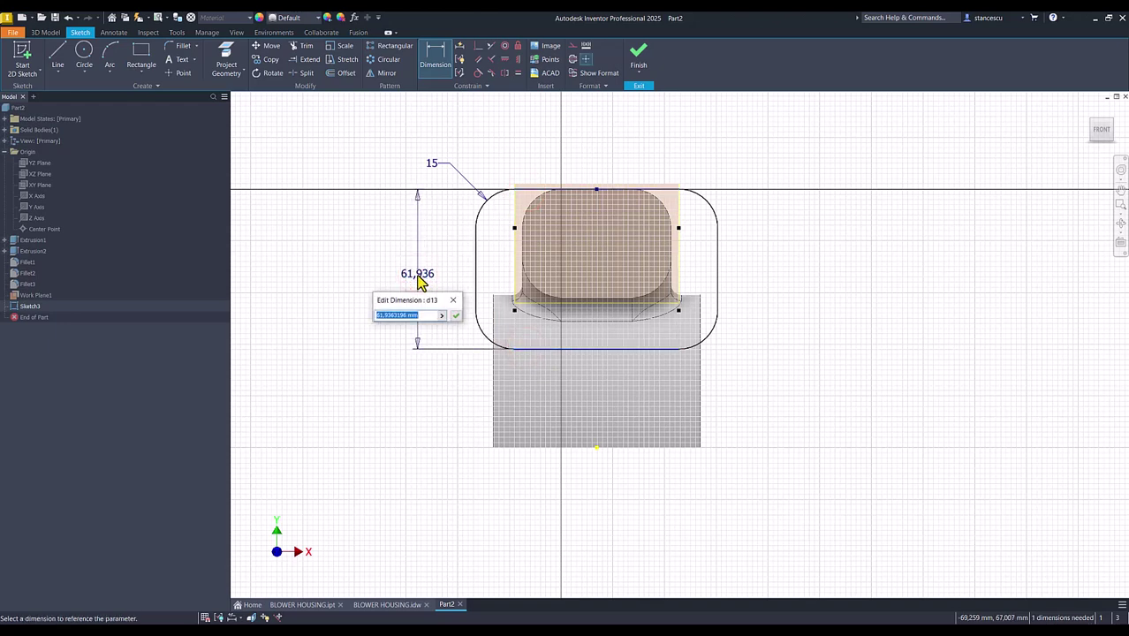
click(457, 319)
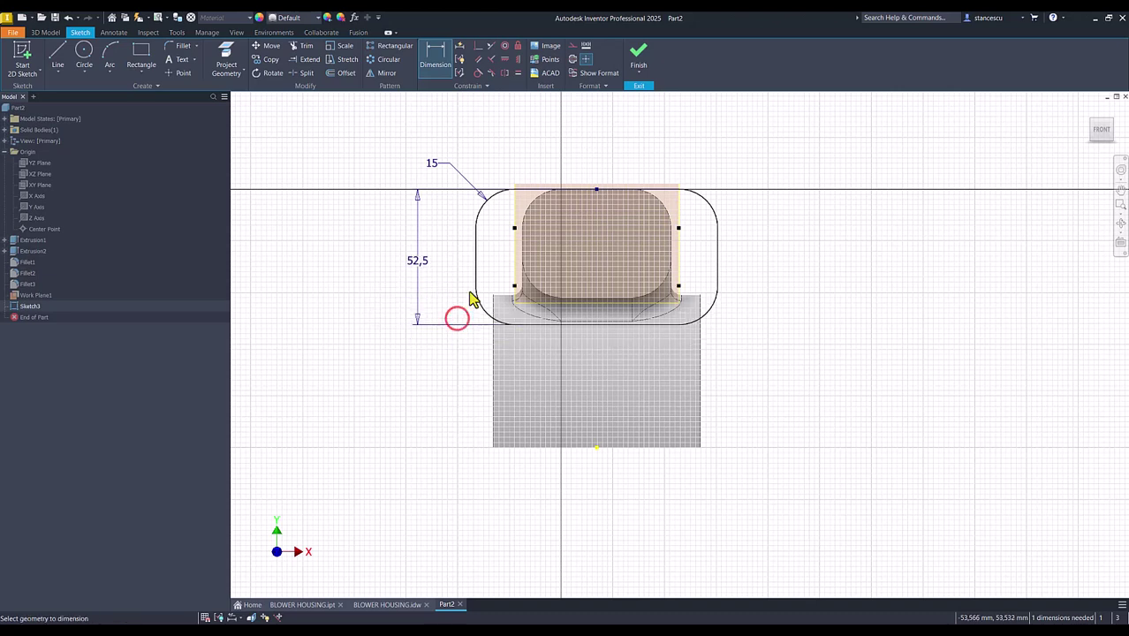
Step: Dimension the rounded profile's overall width as 72,5 mm and finish the sketch
click(477, 254)
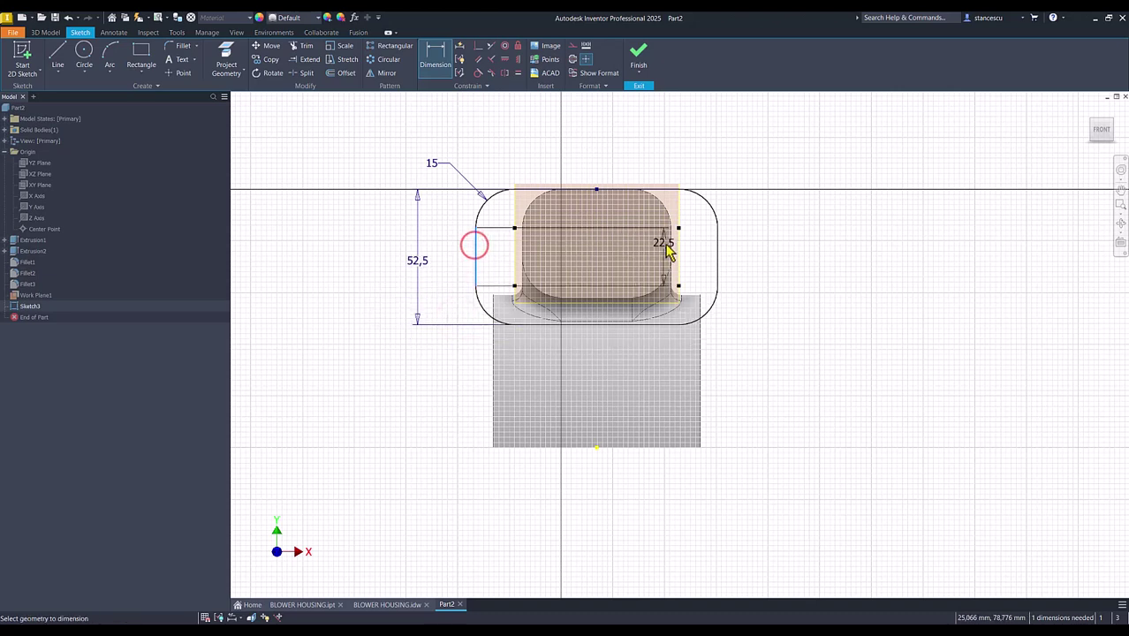
click(721, 236)
click(605, 141)
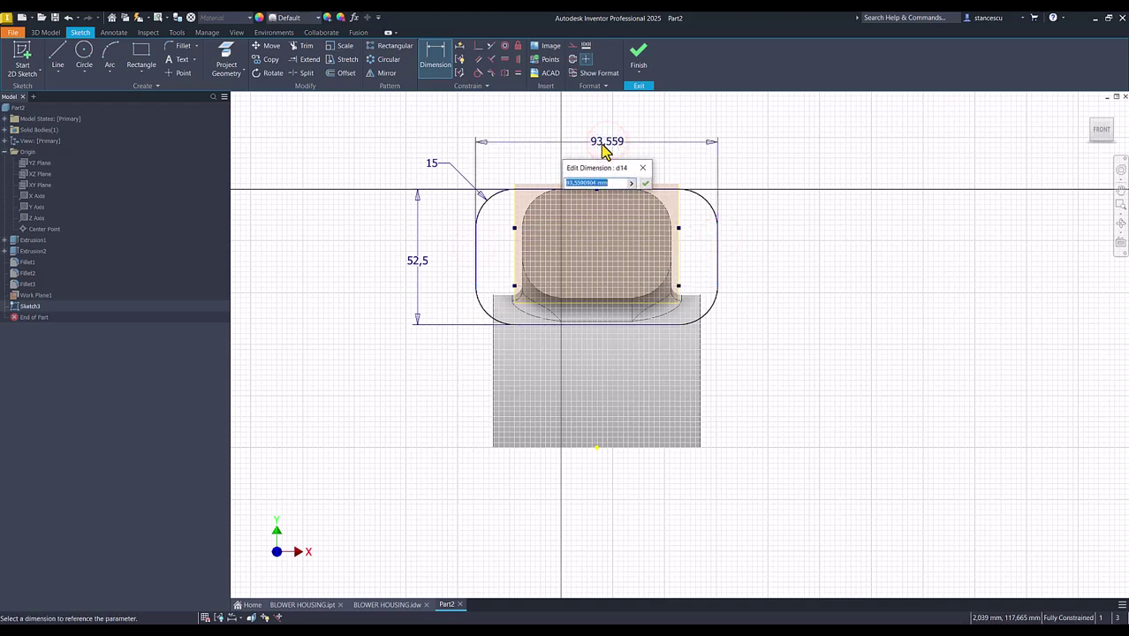
key(Return)
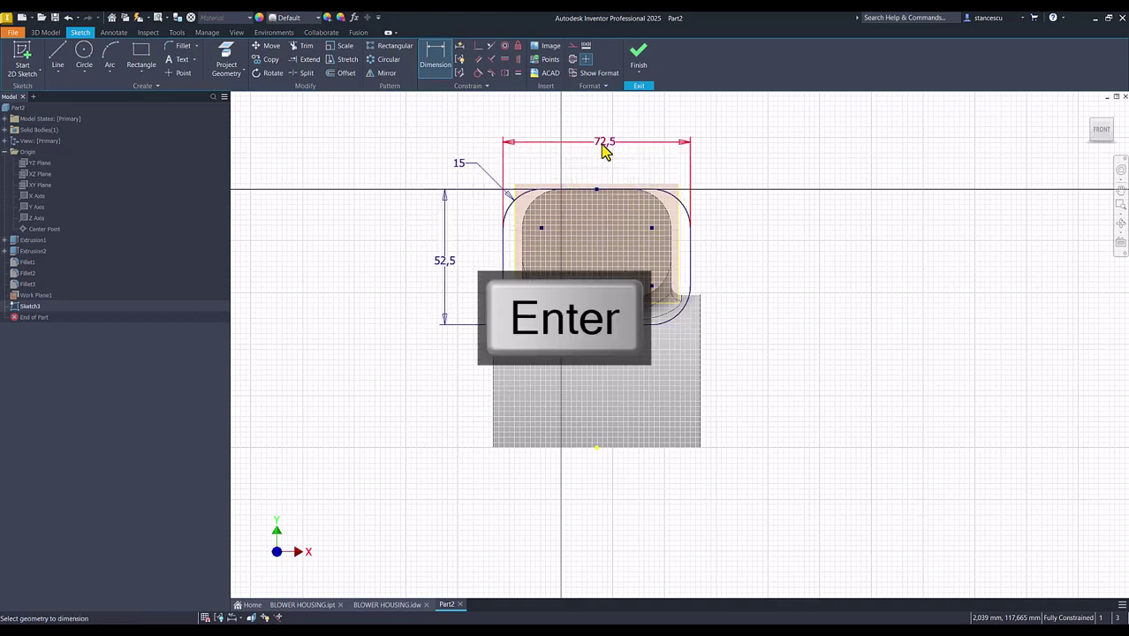
click(638, 58)
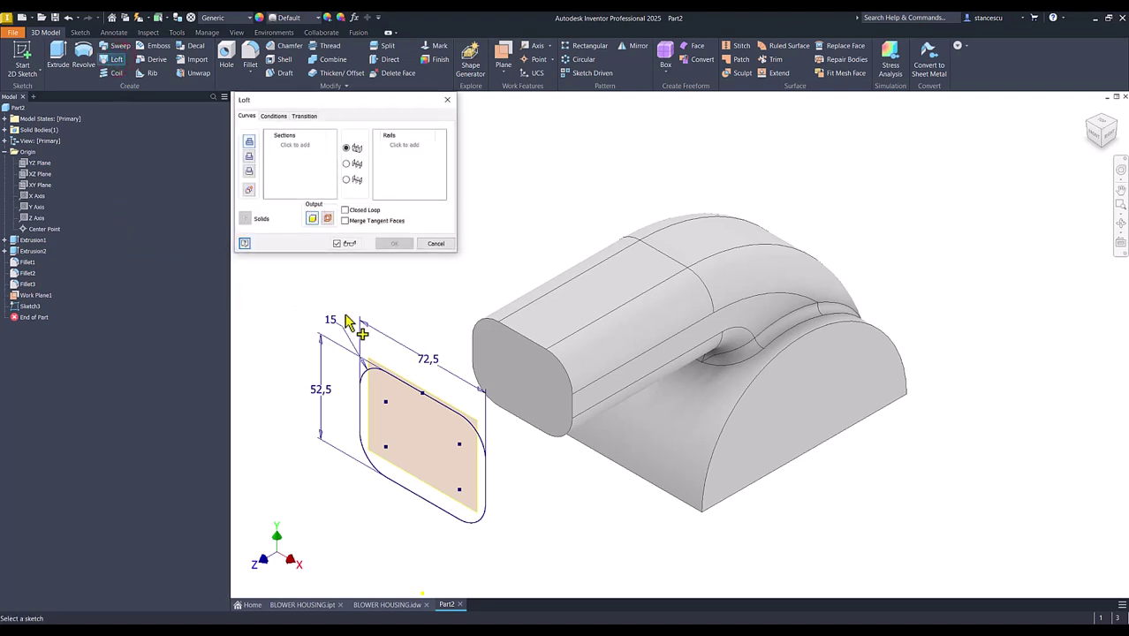
Step: Loft from the duct's end-face edges to the rounded outlet profile, applying a tangent condition at the duct end
click(470, 355)
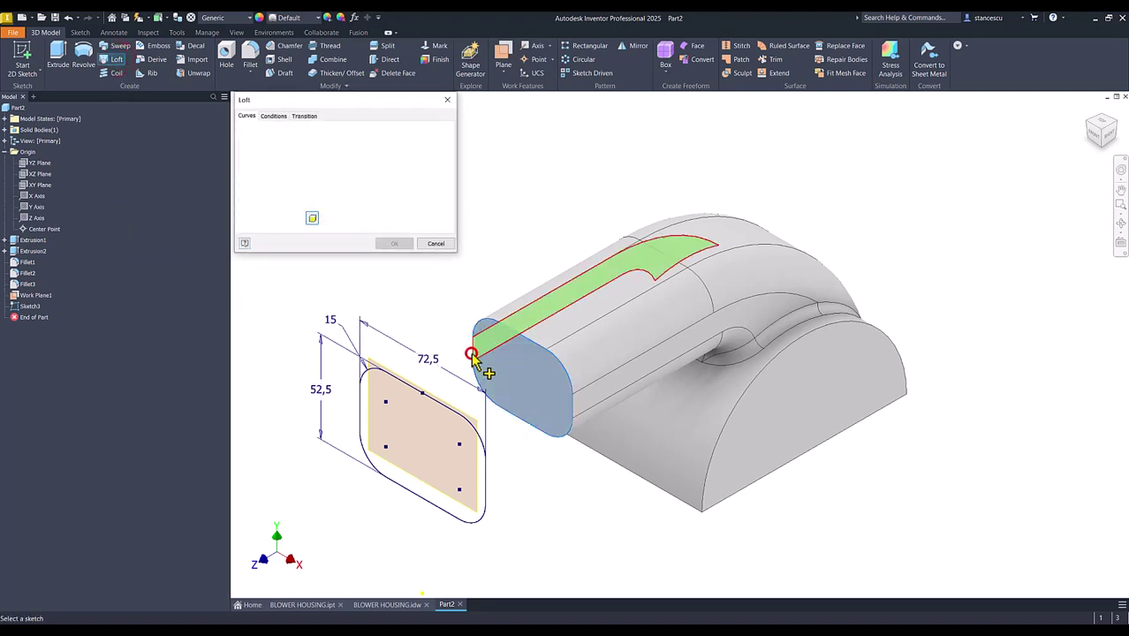
click(436, 408)
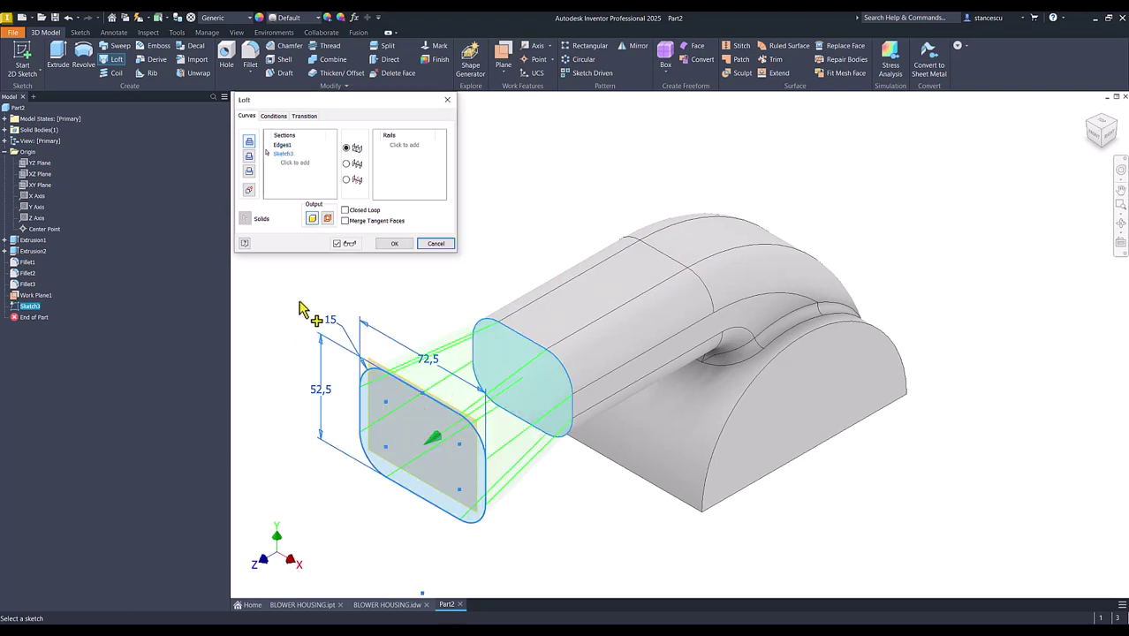
click(273, 116)
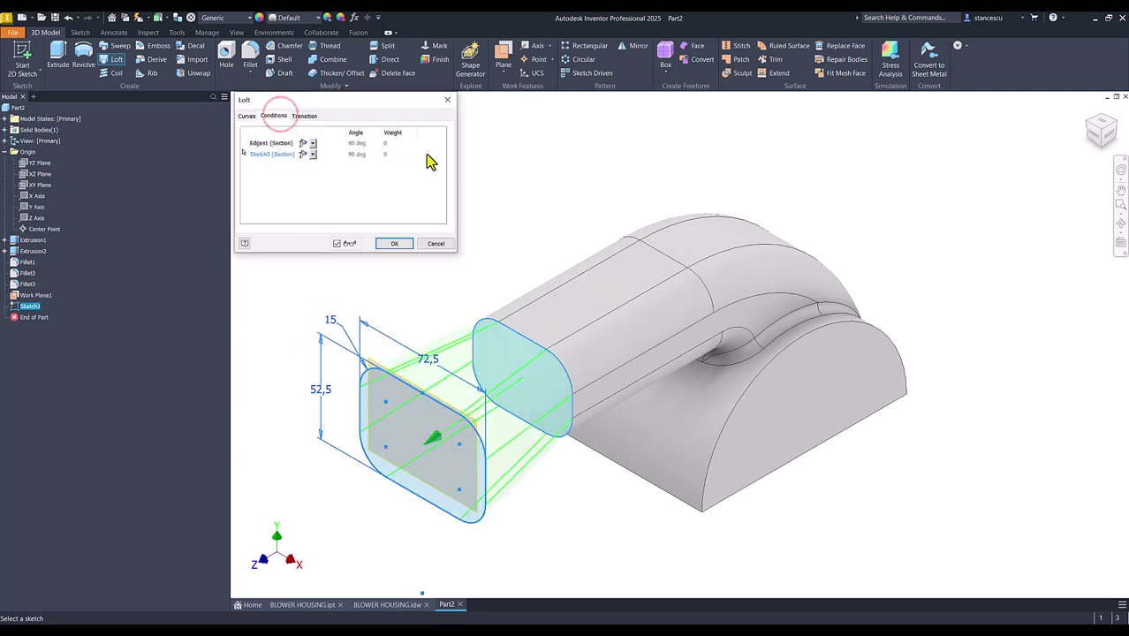
key(F5)
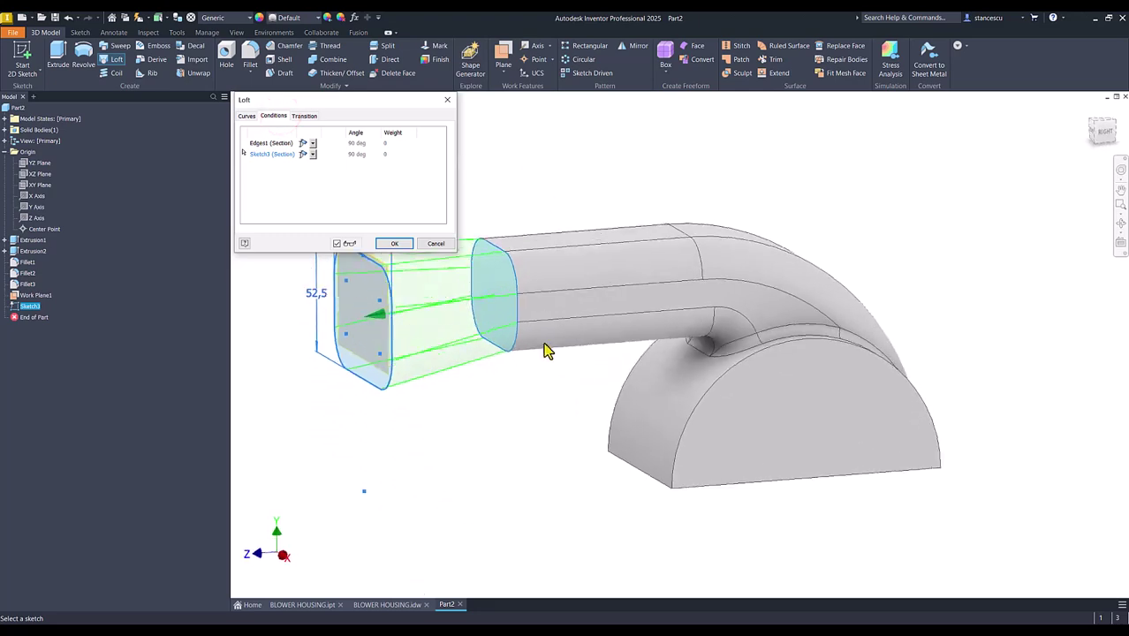
mouse_move(494, 393)
shift+middle_down()
mouse_move(534, 428)
mouse_move(500, 423)
mouse_move(524, 442)
mouse_move(564, 444)
mouse_move(514, 436)
mouse_move(612, 448)
mouse_move(693, 433)
mouse_move(623, 487)
mouse_move(651, 482)
mouse_move(642, 429)
mouse_move(660, 407)
mouse_move(586, 389)
mouse_move(566, 362)
shift+middle_up()
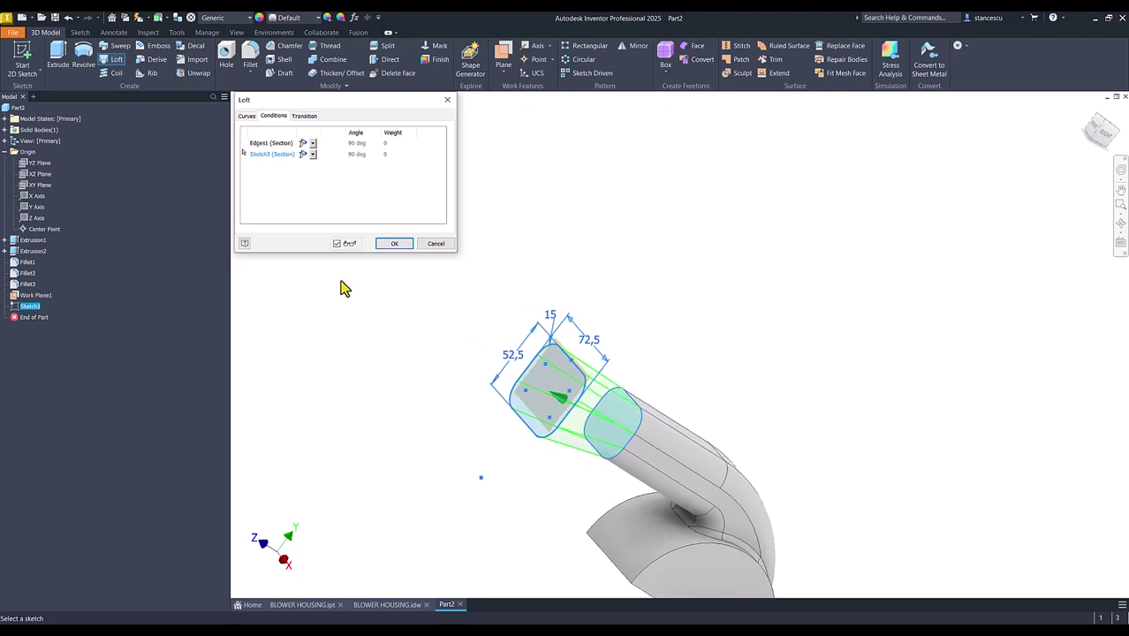
click(311, 150)
click(305, 168)
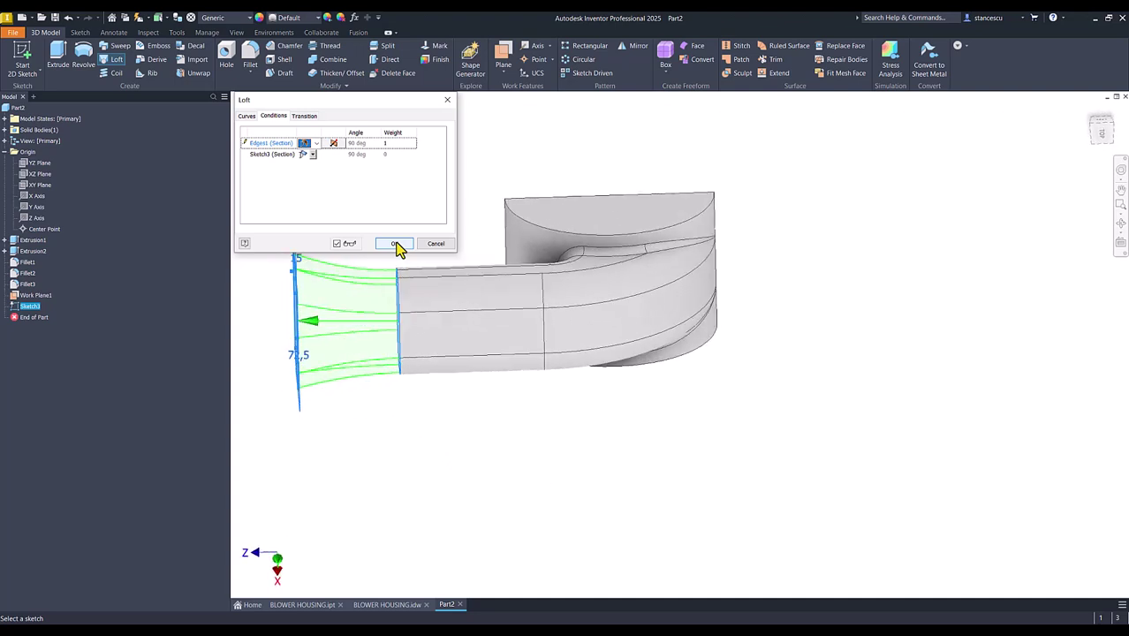
click(395, 245)
Step: Hide the work plane at the flared outlet
key(F6)
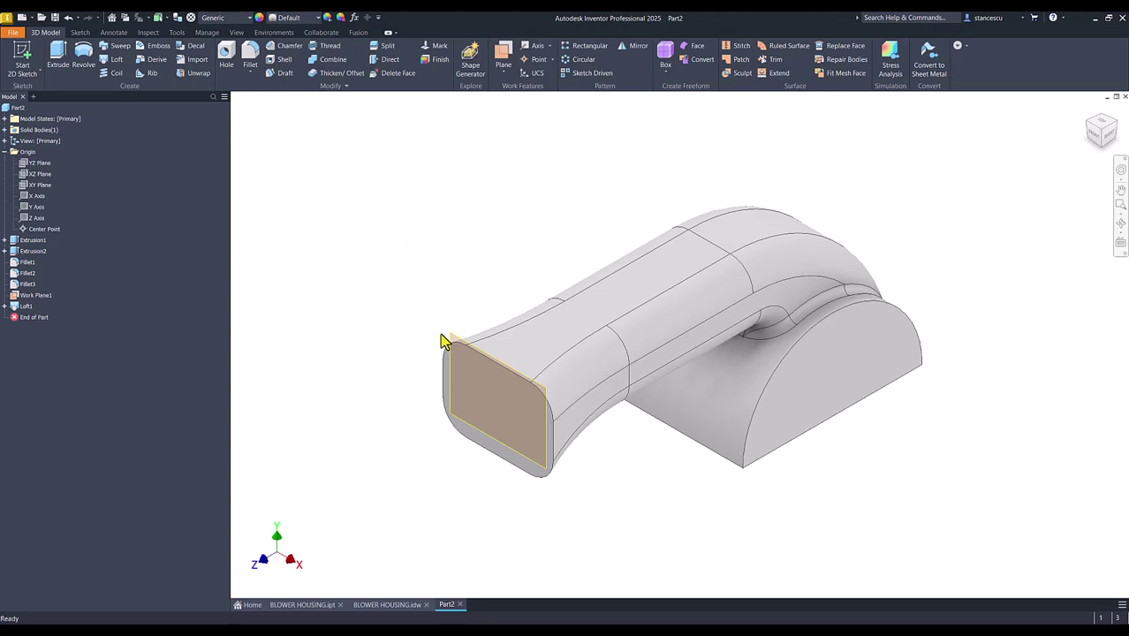
right_click(449, 340)
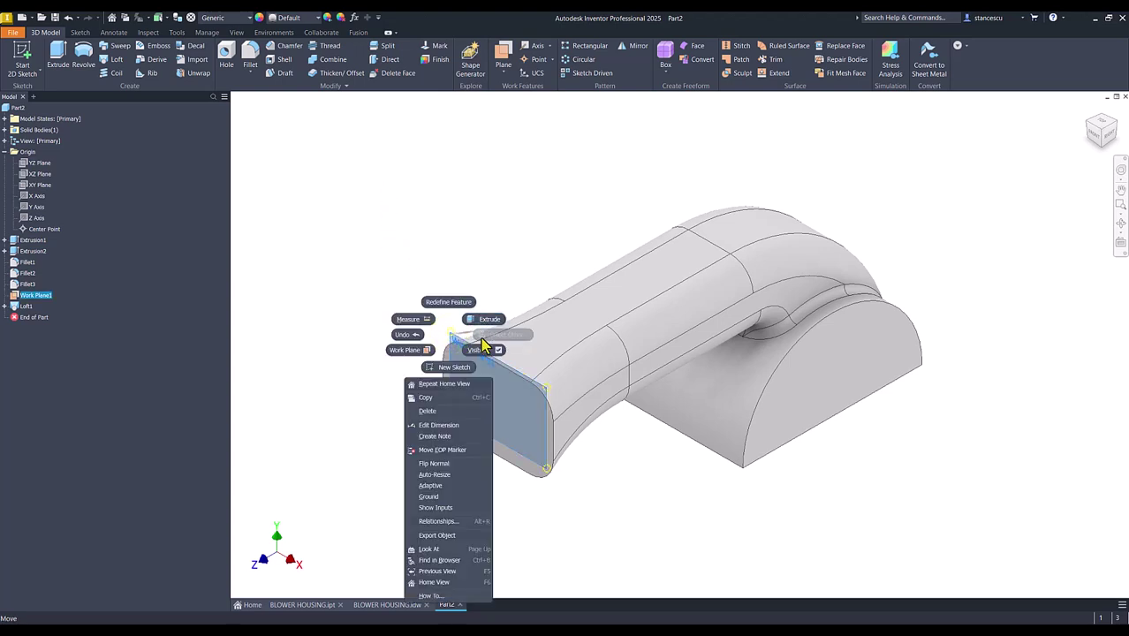
click(479, 350)
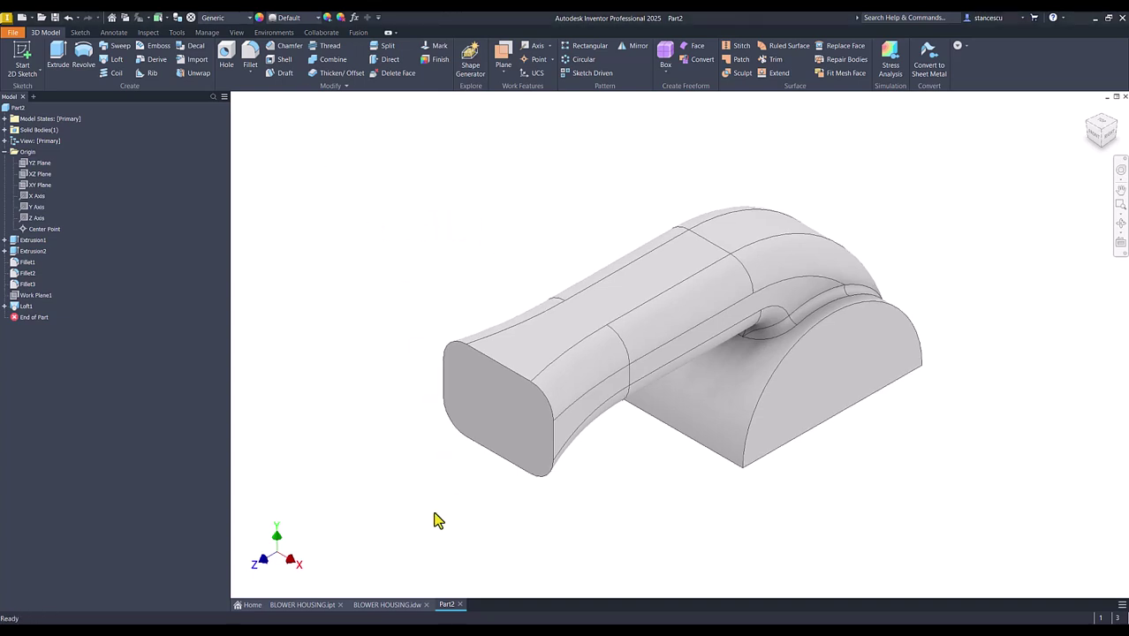
Step: Check the wall thickness on the BLOWER HOUSING drawing and shell the body to 2 mm, removing the outlet, front half-round and bottom faces
click(394, 605)
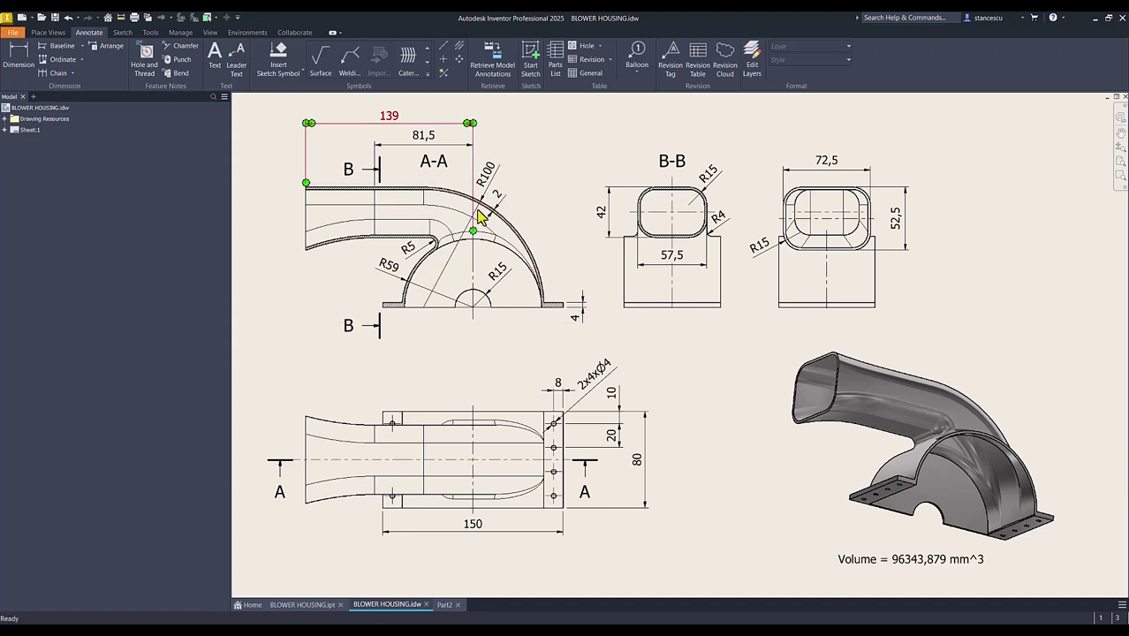
click(445, 605)
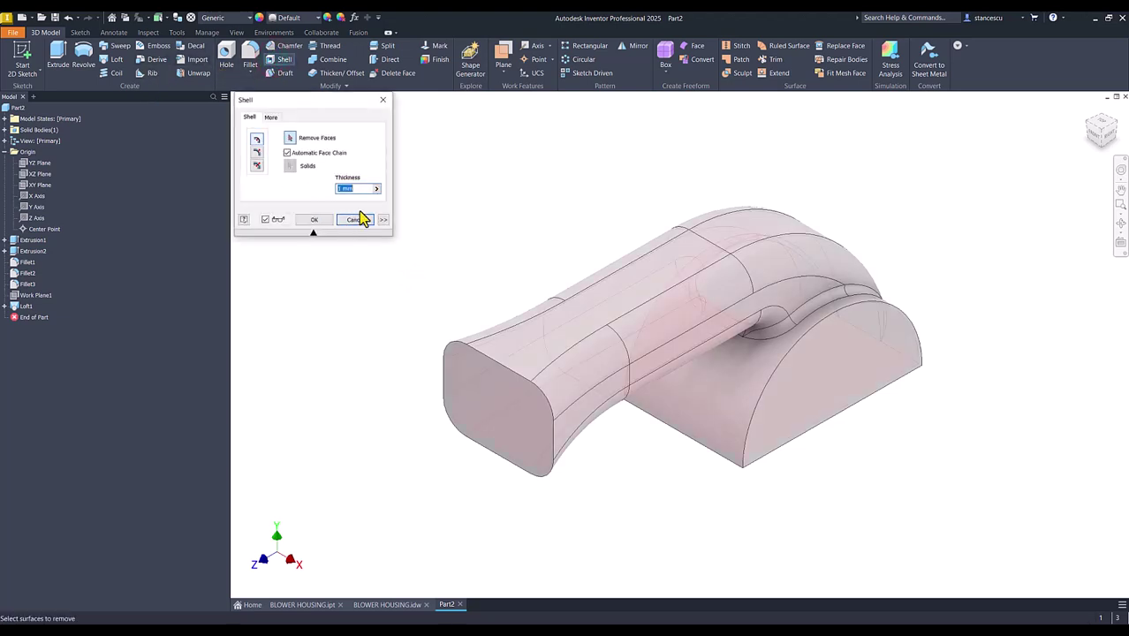
click(496, 415)
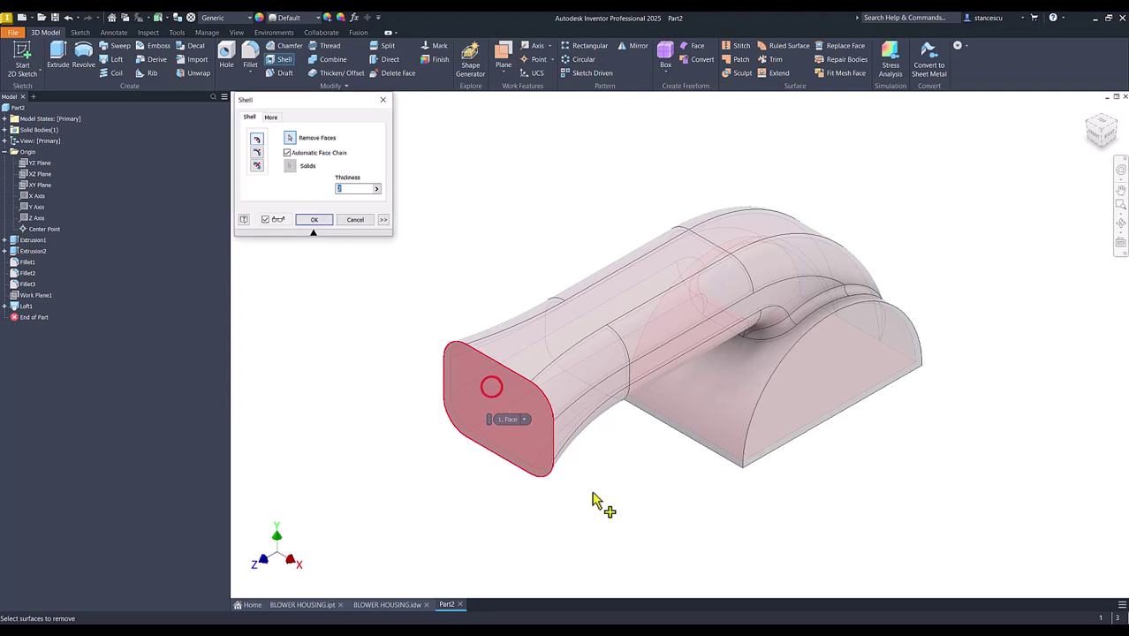
click(850, 385)
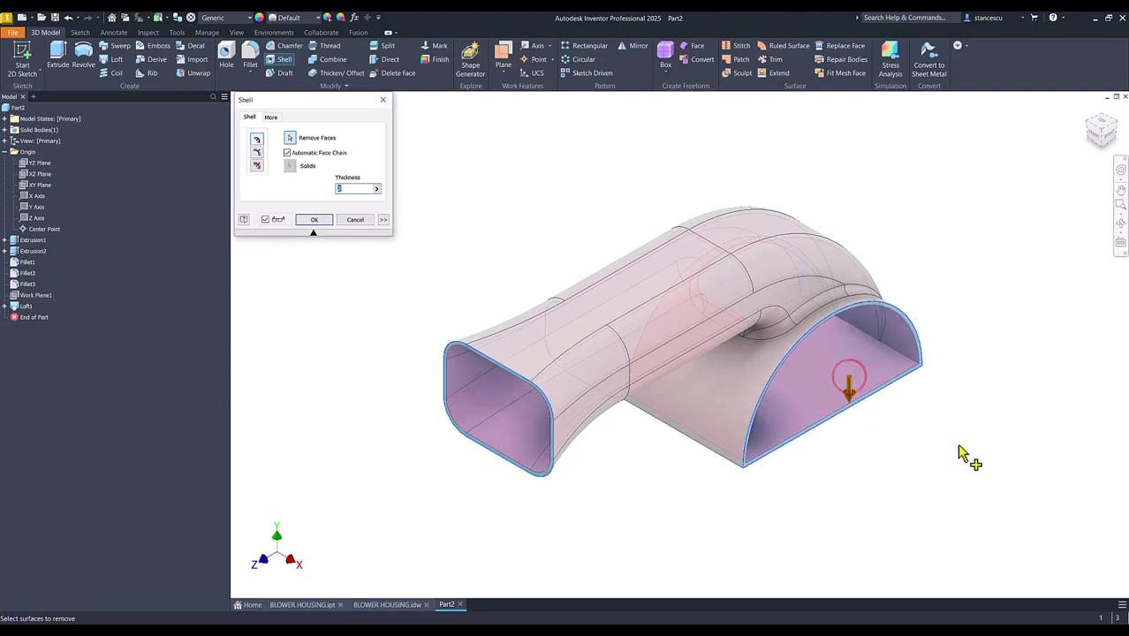
shift+middle_drag(965, 459, 815, 527)
click(787, 487)
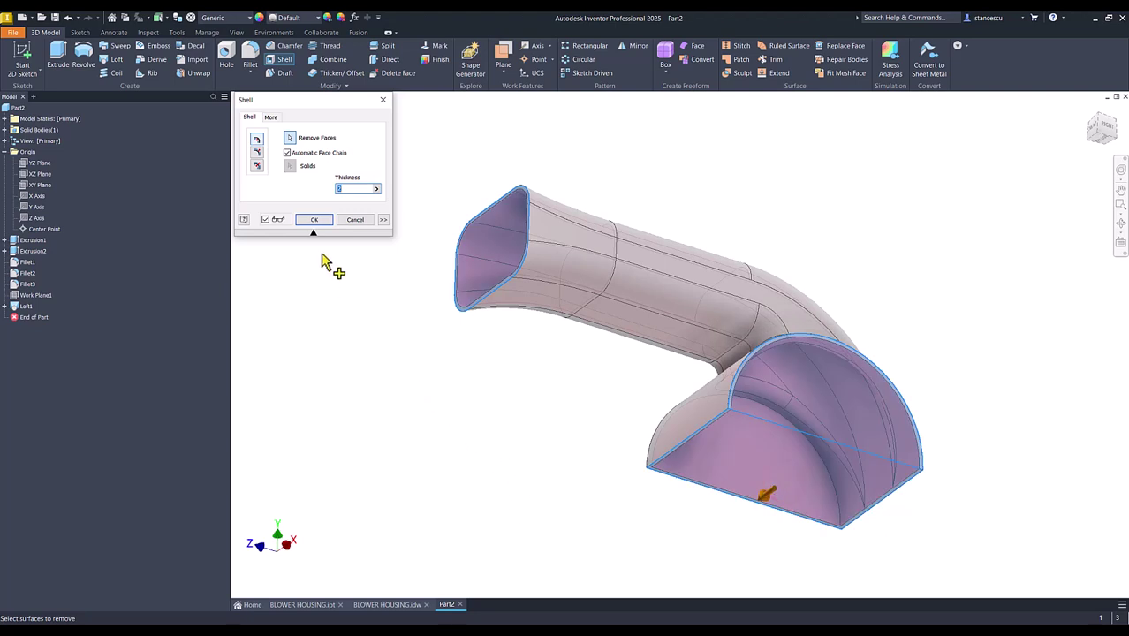
click(403, 330)
key(F6)
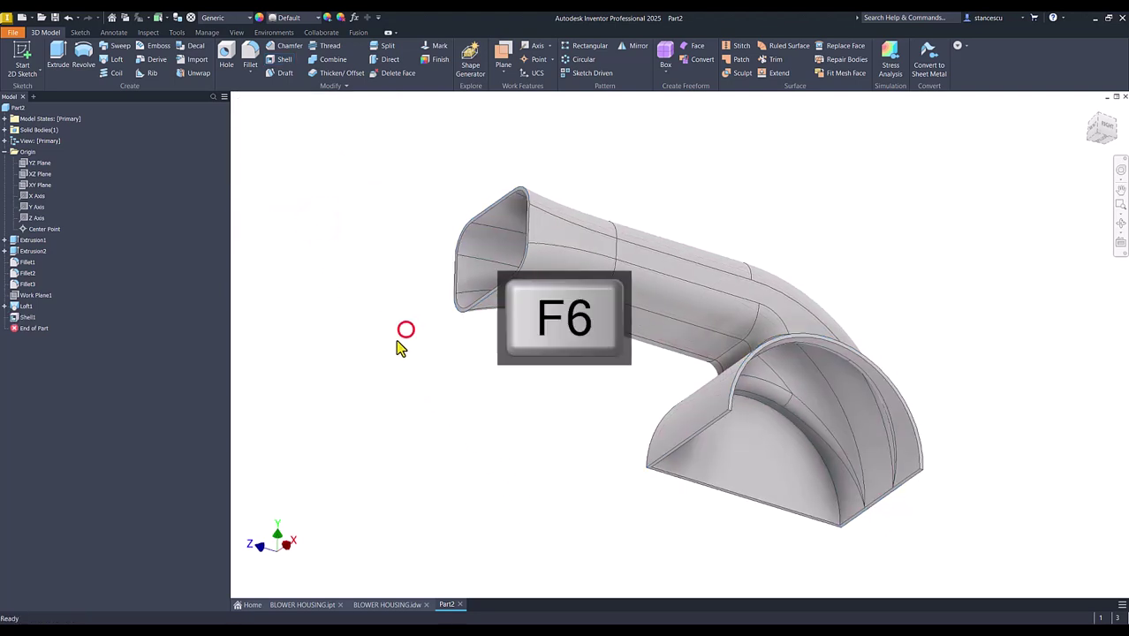
Step: Check the base flange dimensions on the BLOWER HOUSING drawing and start a sketch on the shelled housing's bottom rim face
click(391, 604)
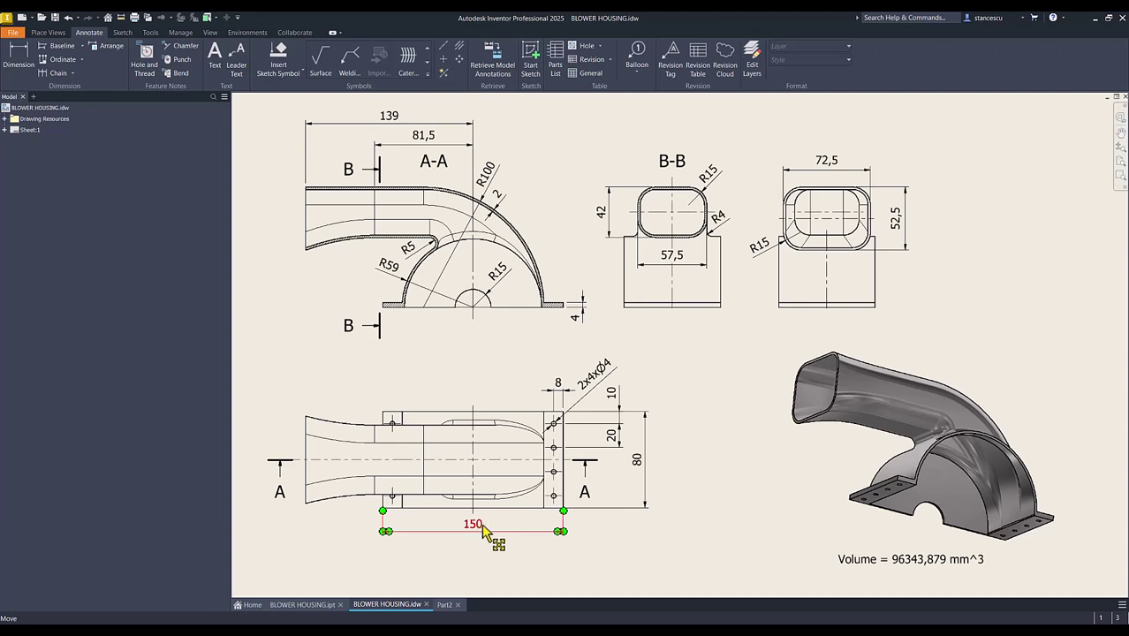
click(688, 448)
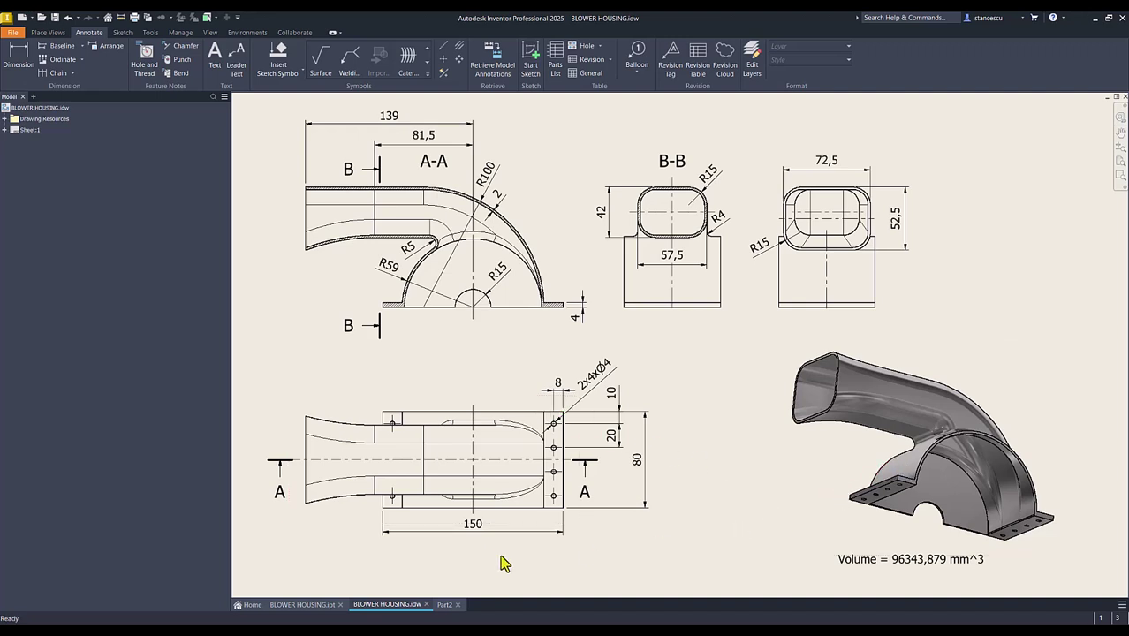
click(444, 605)
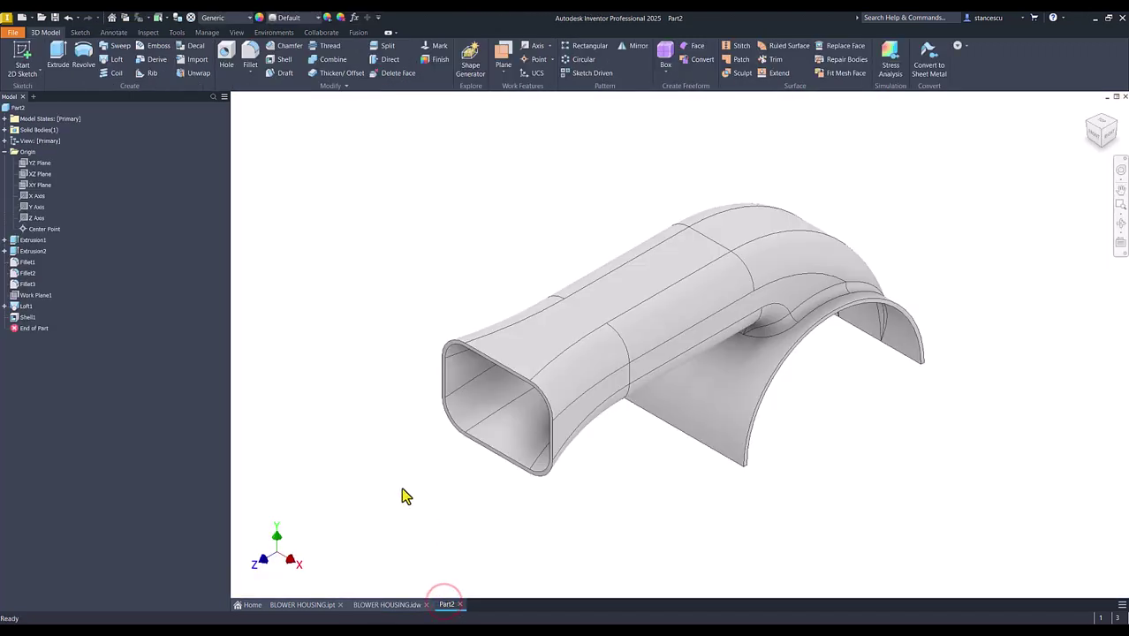
shift+middle_drag(612, 543, 592, 515)
scroll(603, 488, up, 2)
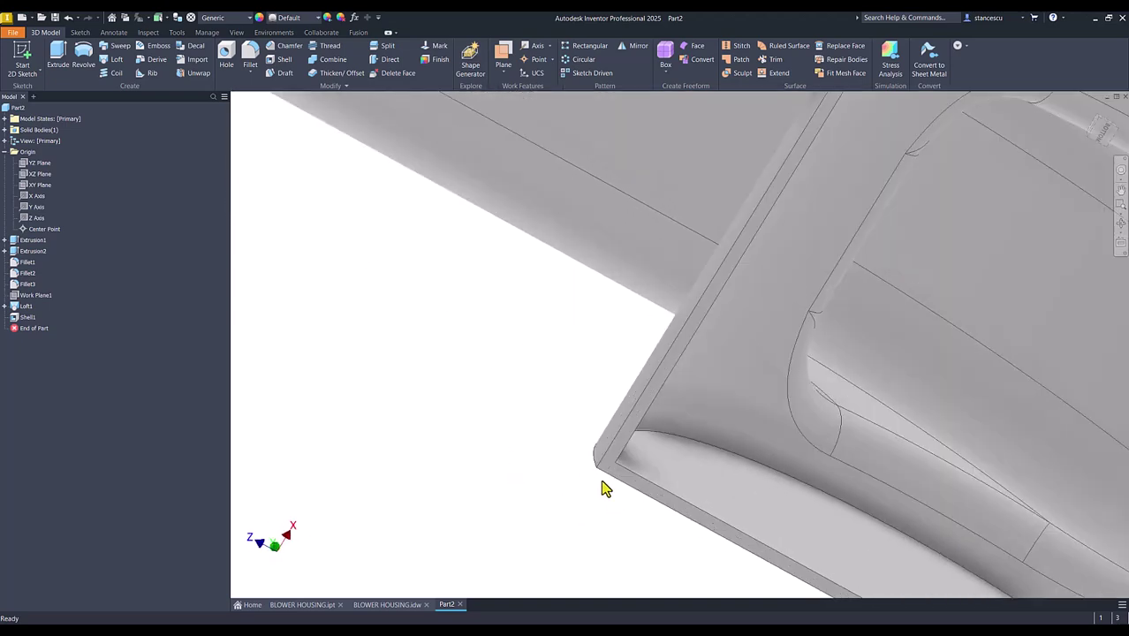
click(609, 468)
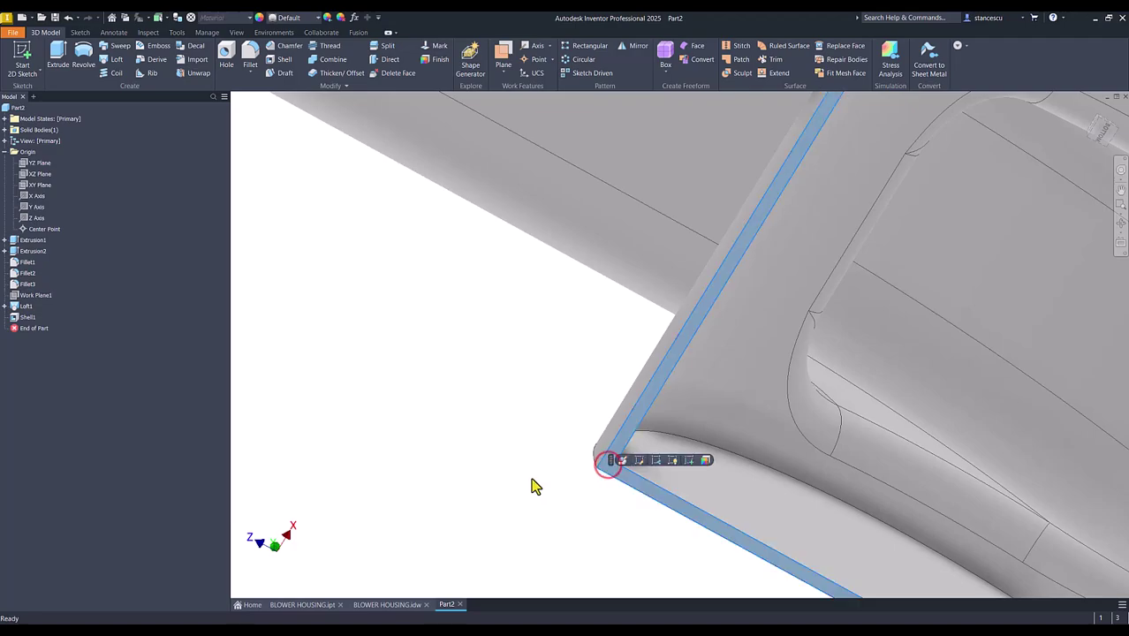
click(692, 461)
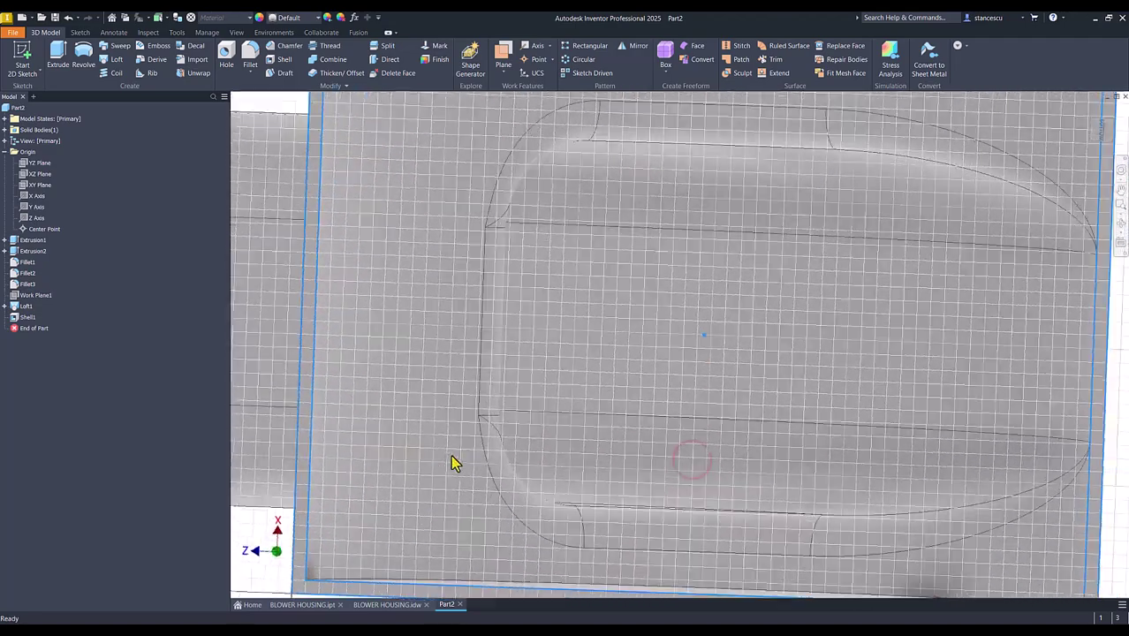
key(Num_Lock)
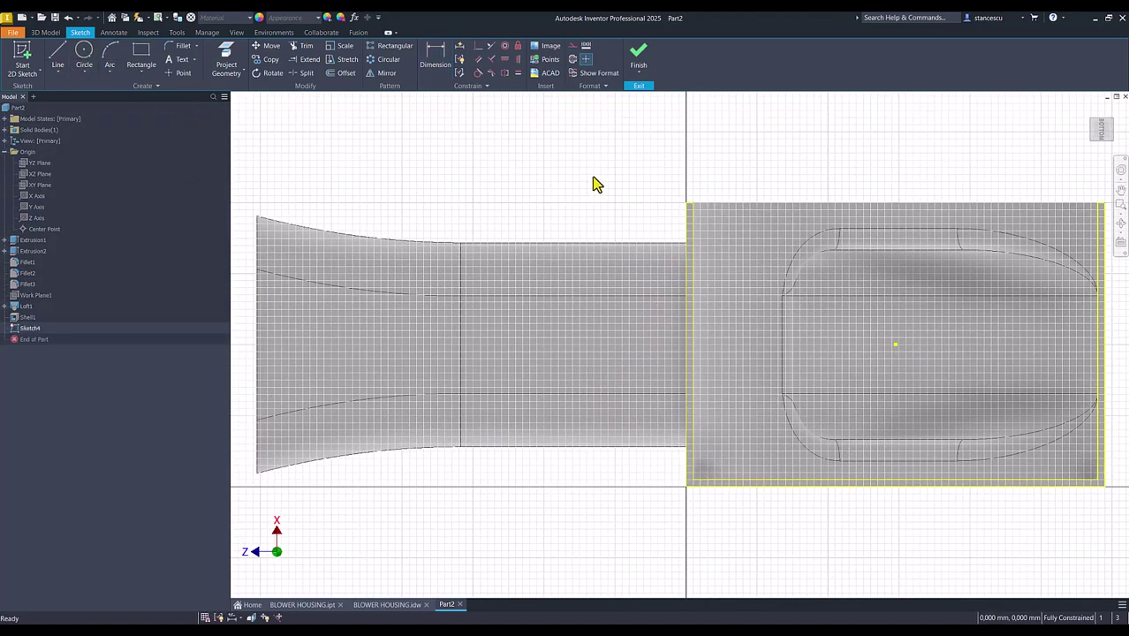
Step: Convert all the projected edges of the bottom rim to construction lines
drag(642, 181, 721, 528)
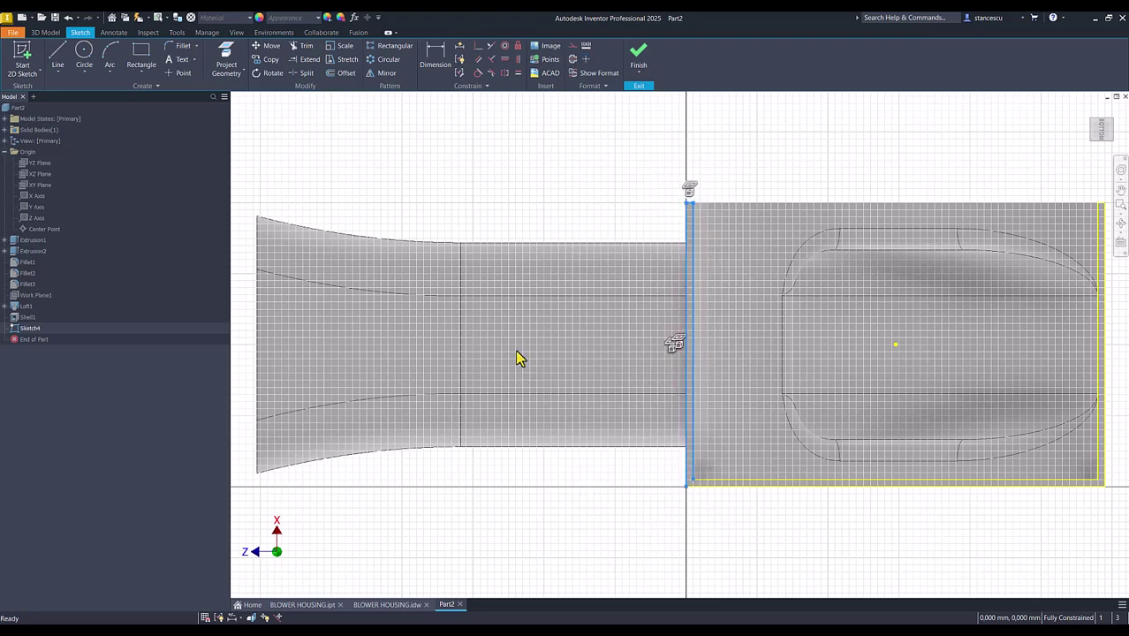
right_click(556, 164)
click(614, 159)
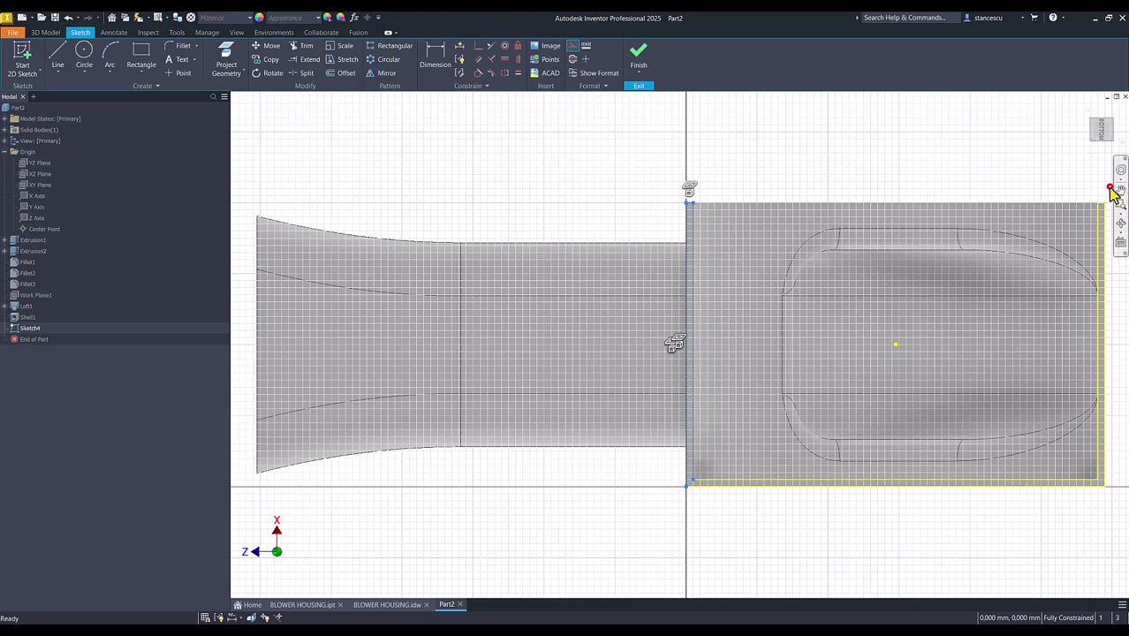
mouse_move(1109, 190)
mouse_down()
mouse_move(1046, 370)
mouse_move(814, 487)
mouse_move(723, 517)
mouse_move(726, 499)
mouse_up()
right_click(566, 184)
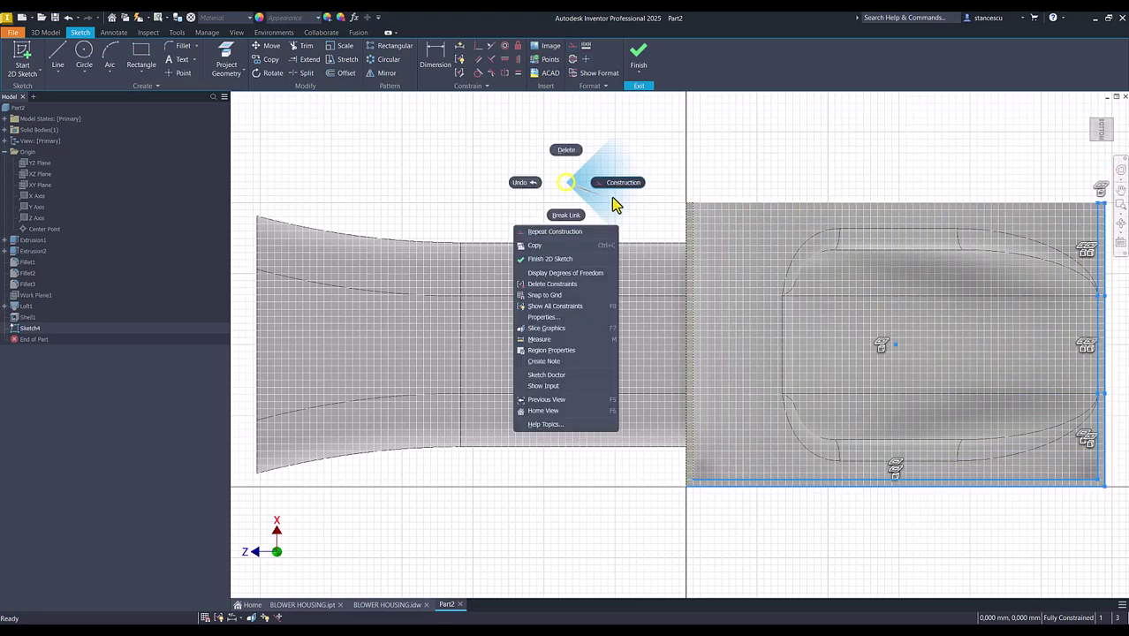
click(623, 184)
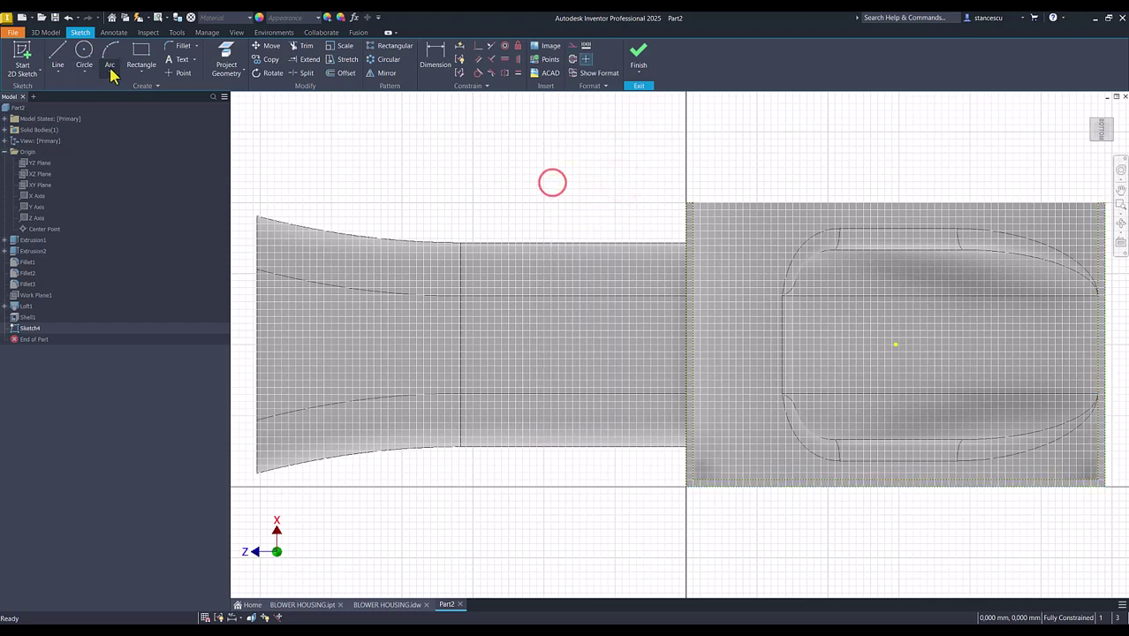
Step: Sketch a rectangle about 21 mm wide and 80 mm high from the duct-side wall's inner edge outward, spanning the housing's full depth
click(139, 55)
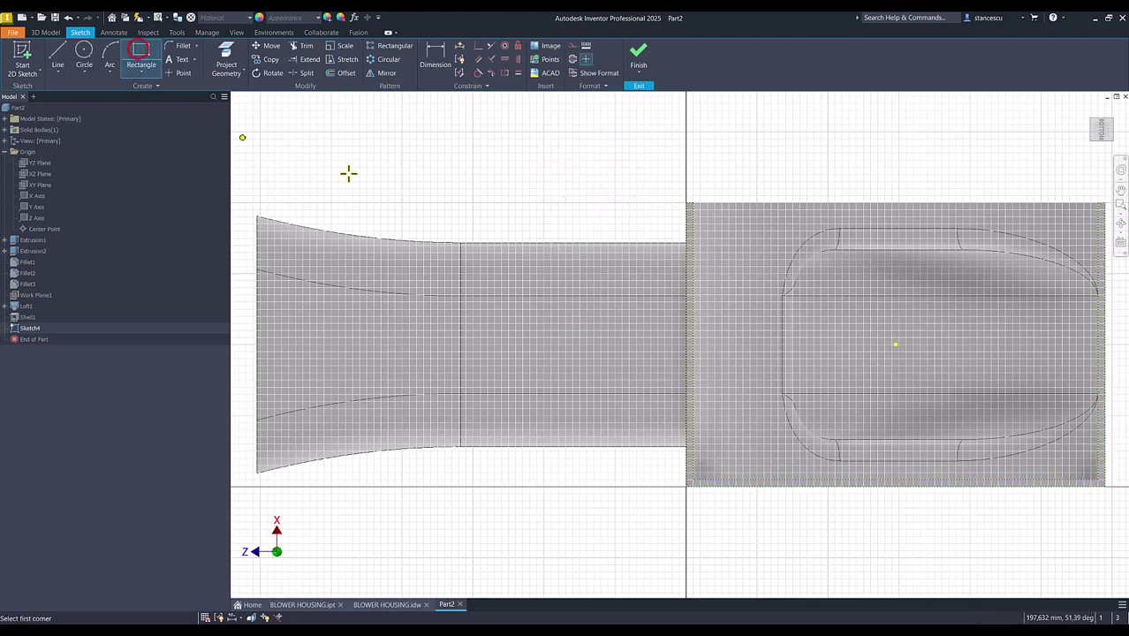
click(692, 204)
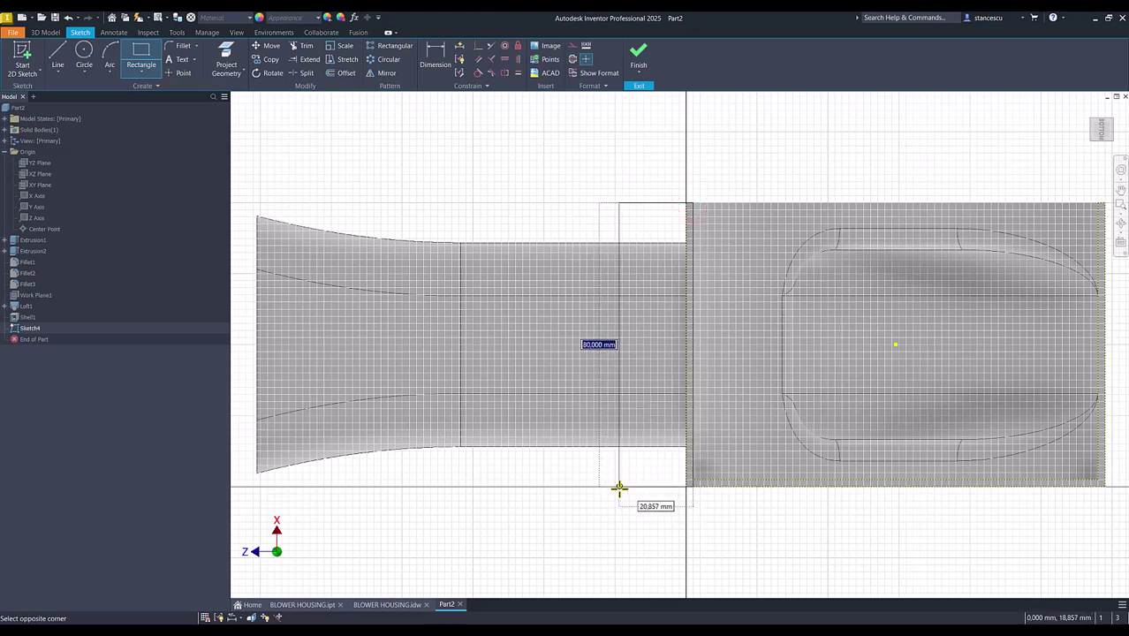
key(Tab)
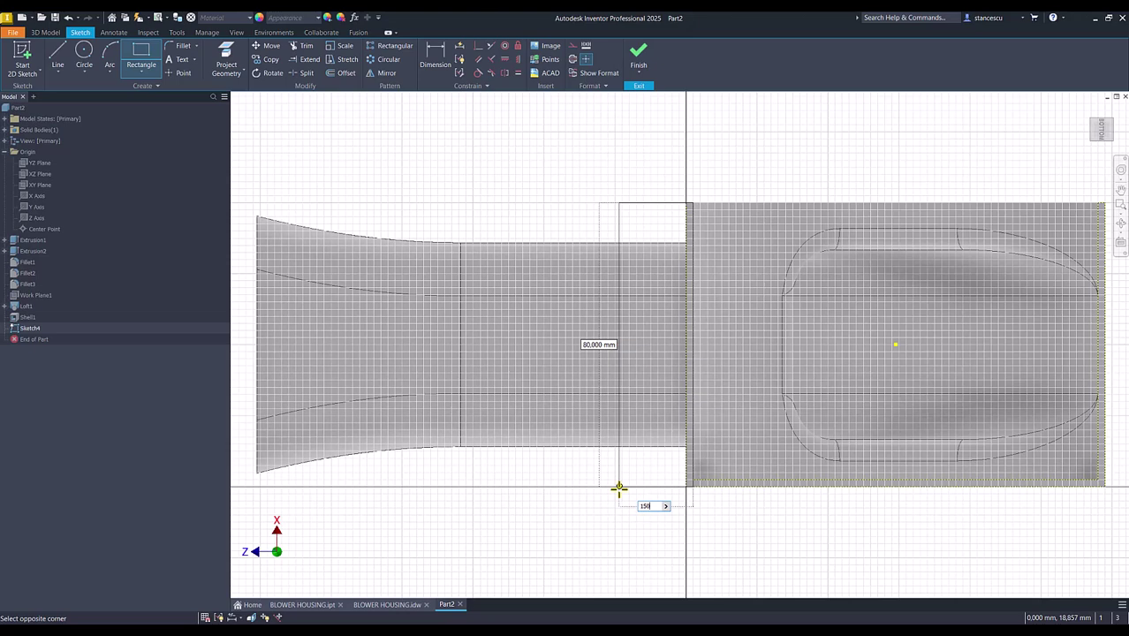
key(Escape)
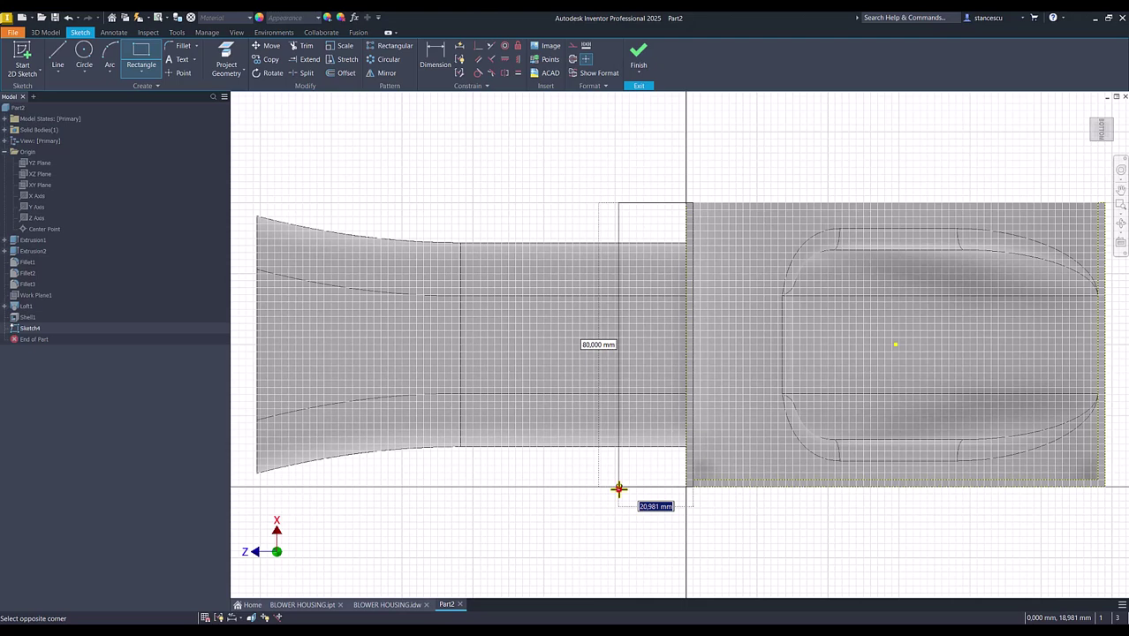
click(619, 487)
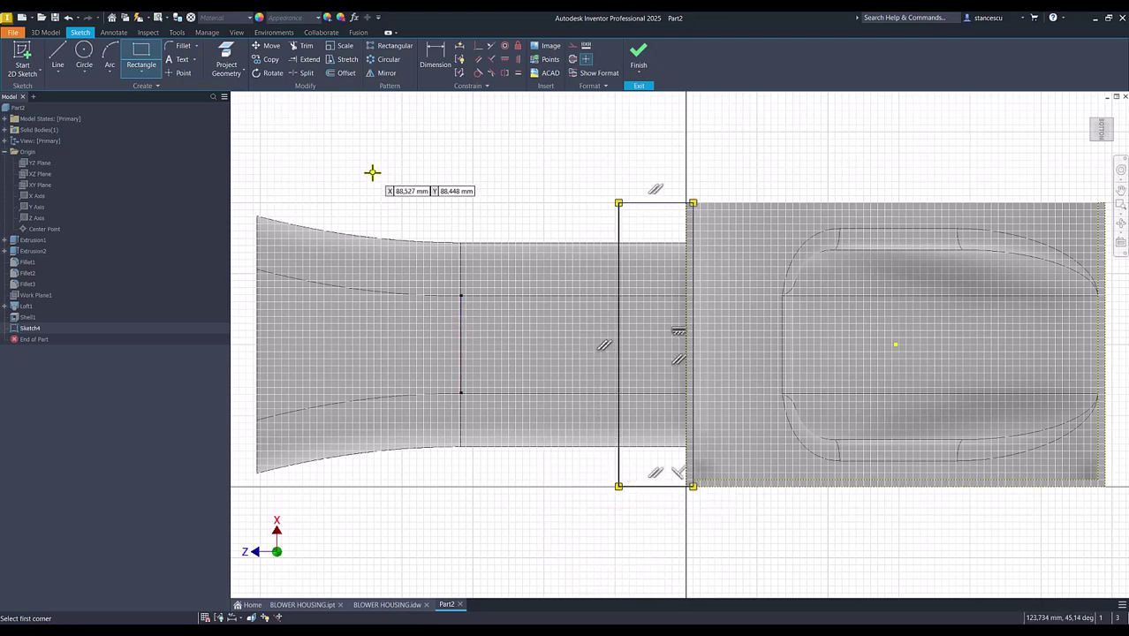
Step: Dimension the flange rectangle's outer edge 75 mm from the housing's centre point and finish the sketch
click(437, 57)
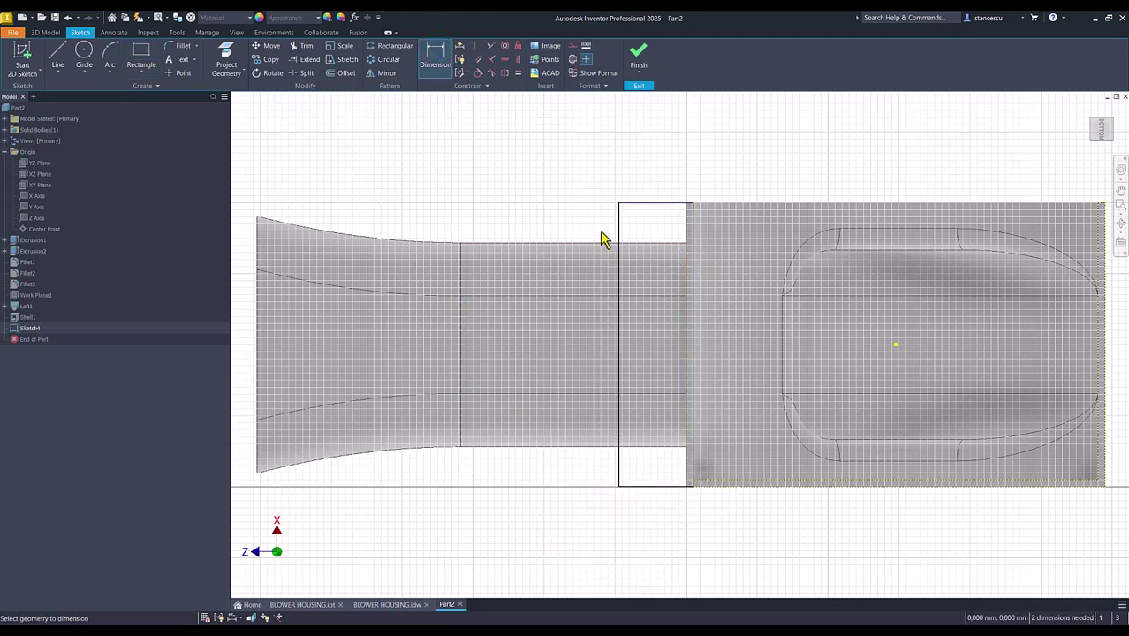
click(619, 233)
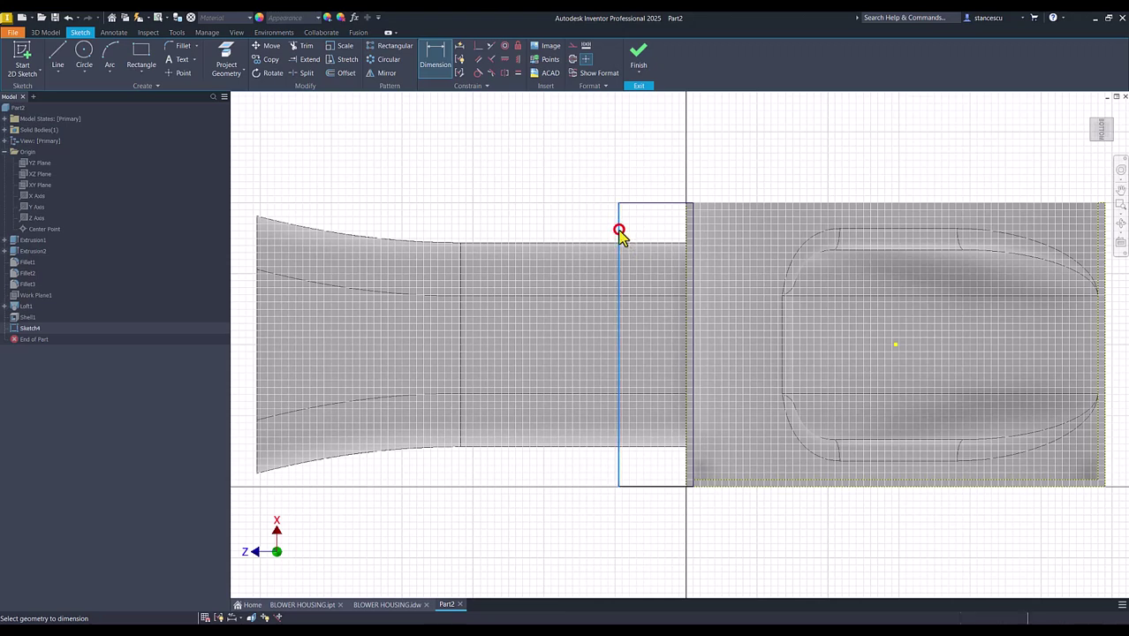
click(896, 348)
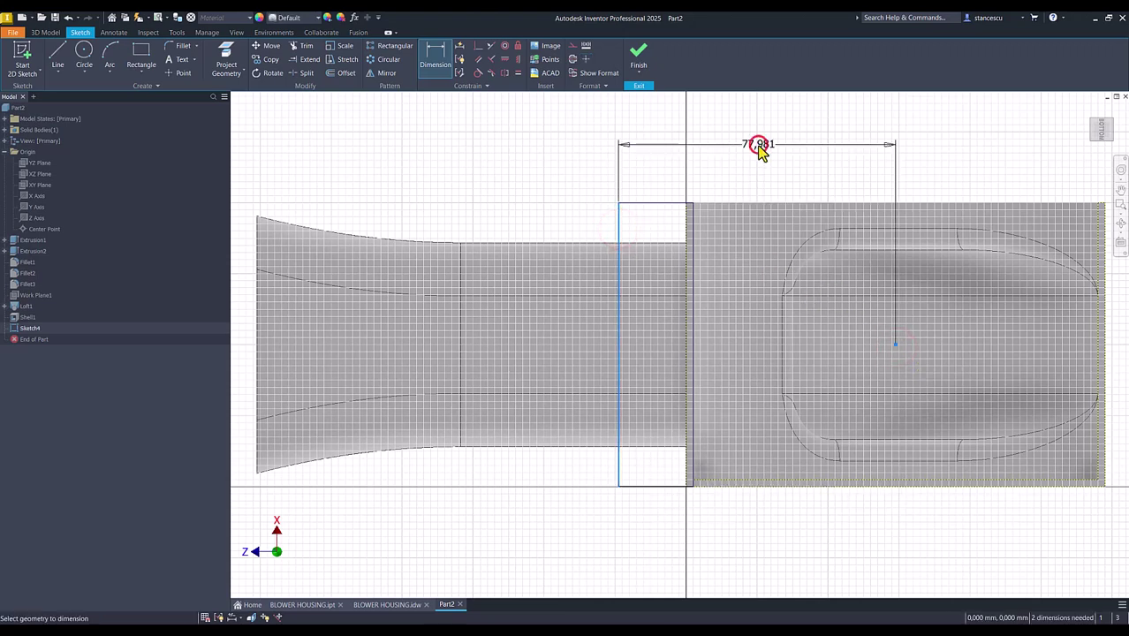
click(759, 148)
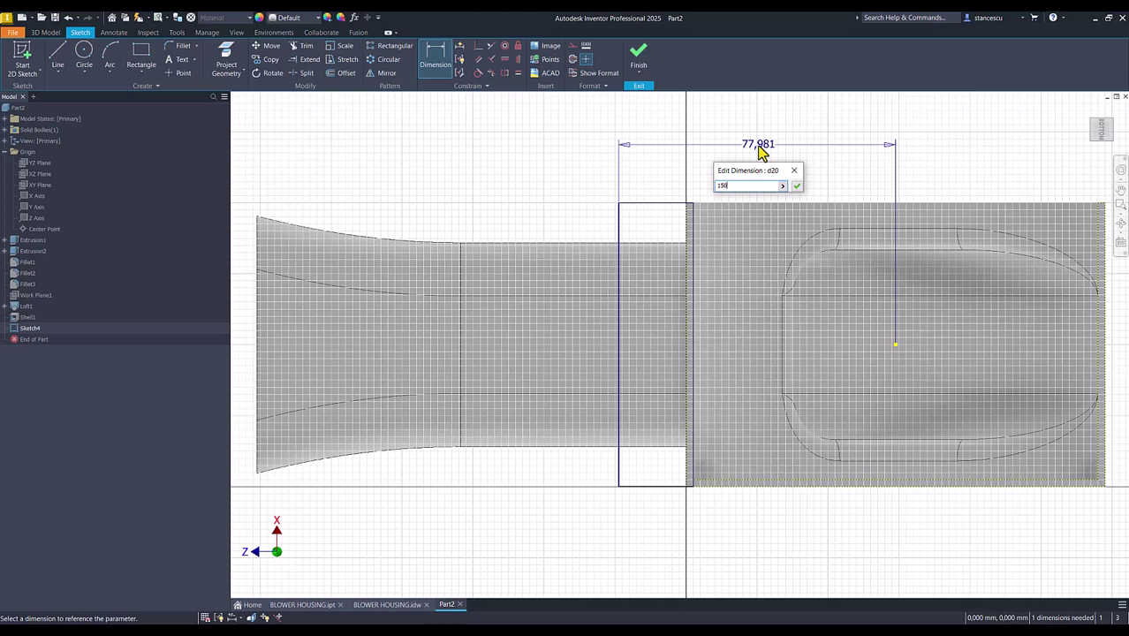
key(Return)
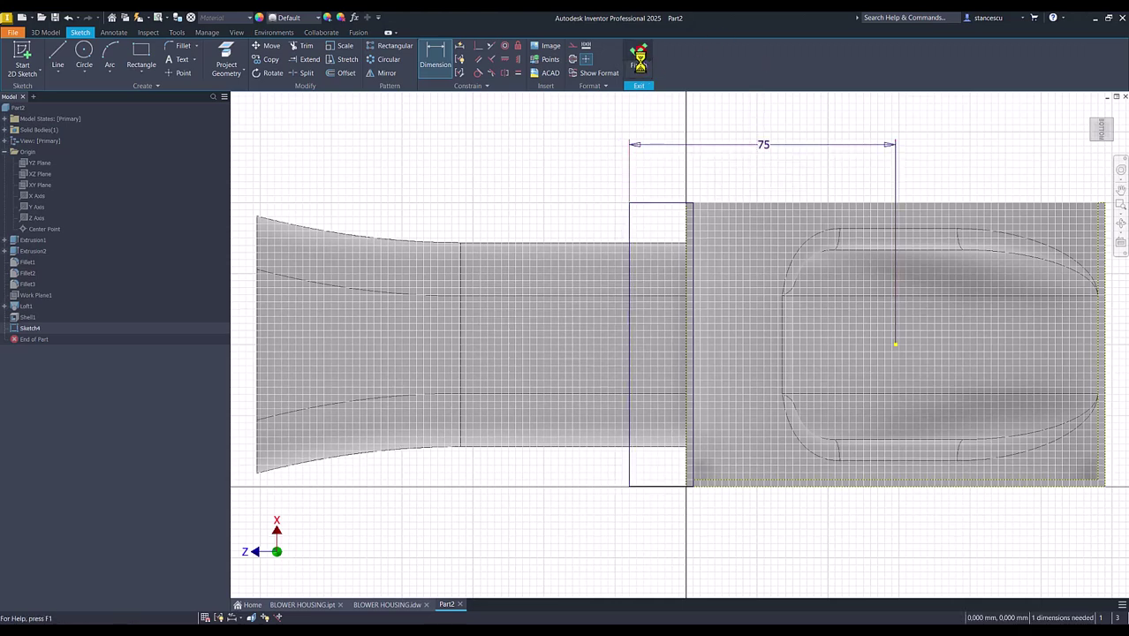
click(639, 64)
key(F6)
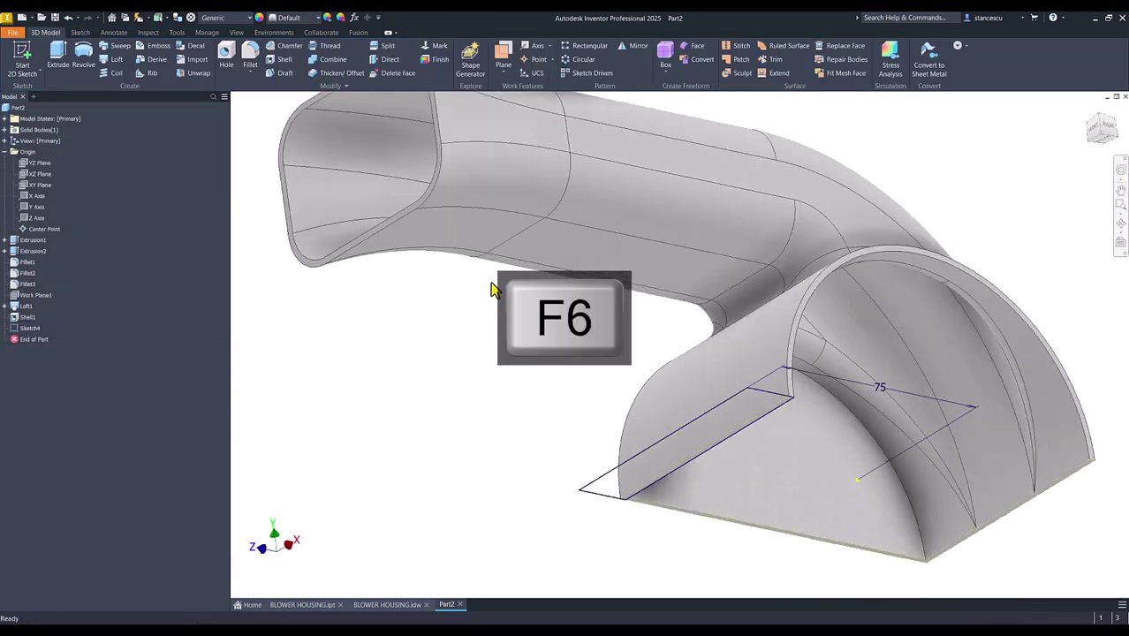
Step: Extrude the flange rectangle 4 mm upward, joined to the housing body
click(58, 57)
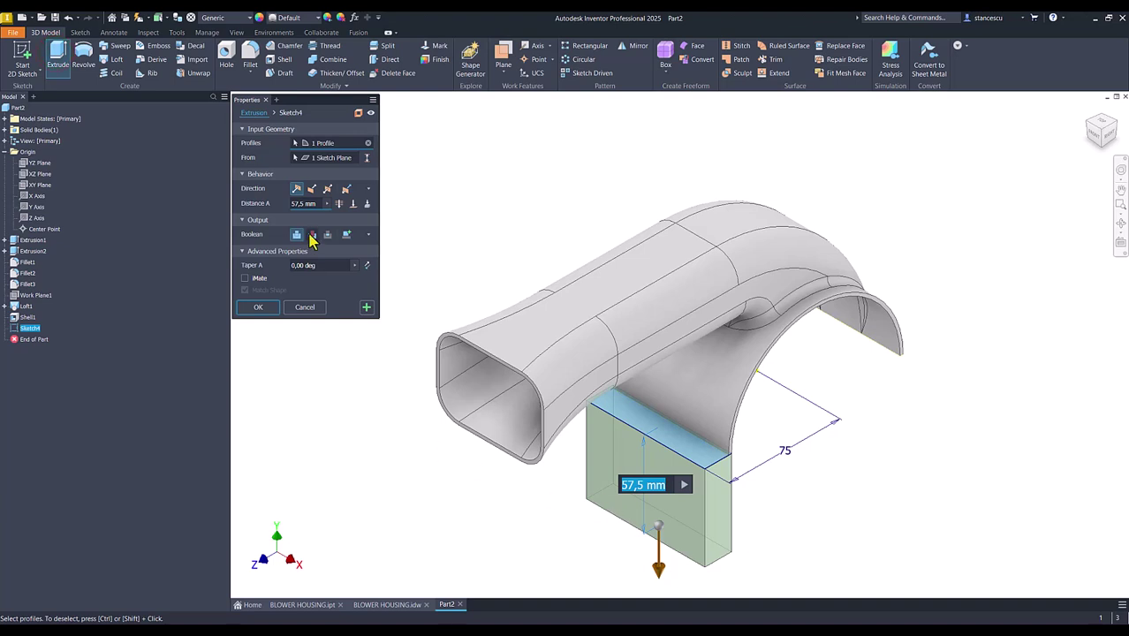
click(312, 189)
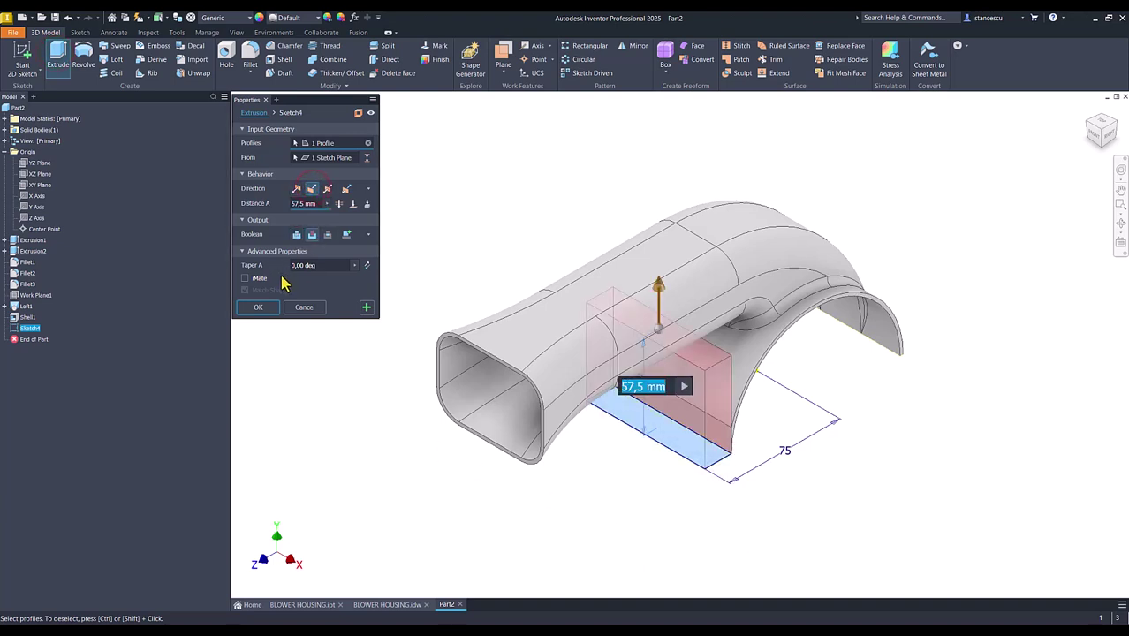
click(297, 235)
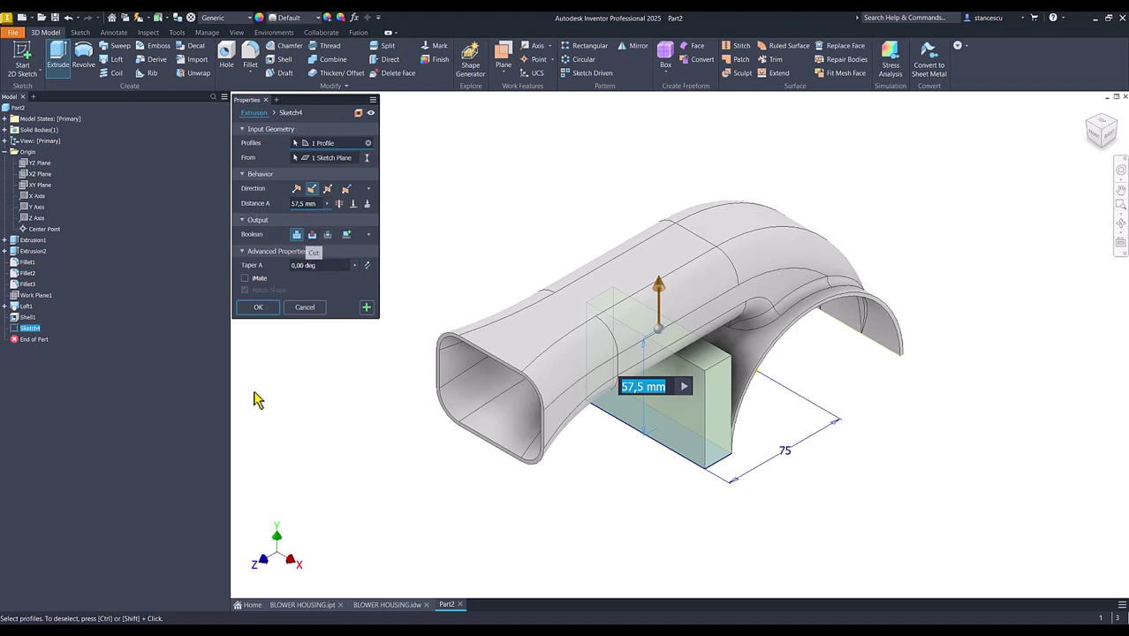
text(4)
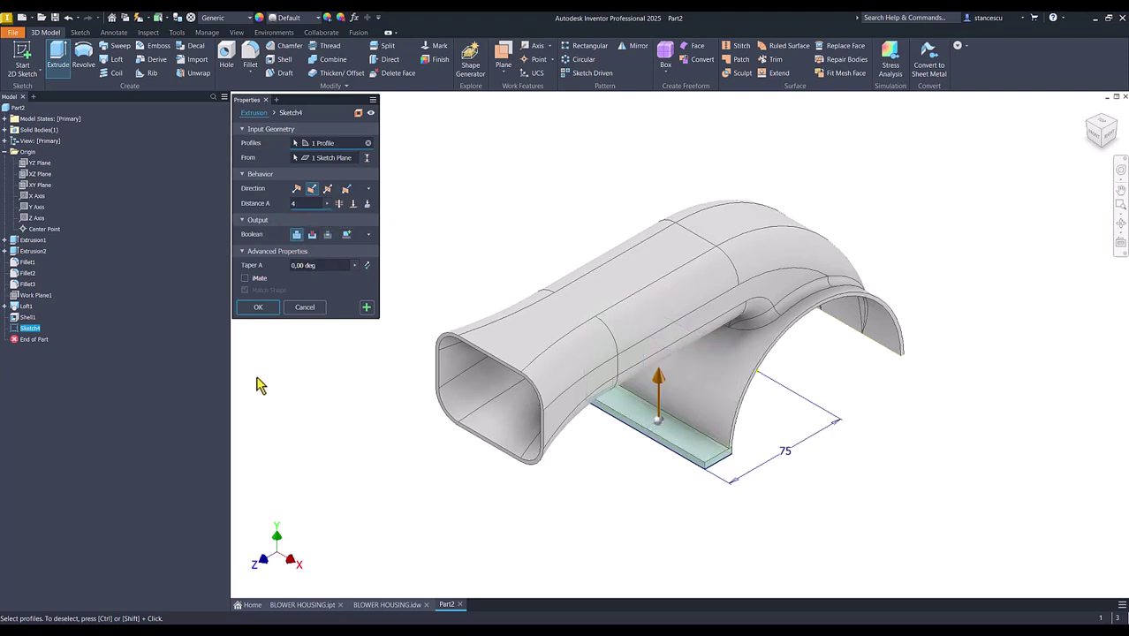
shift+middle_drag(259, 384, 574, 378)
scroll(676, 517, up, 5)
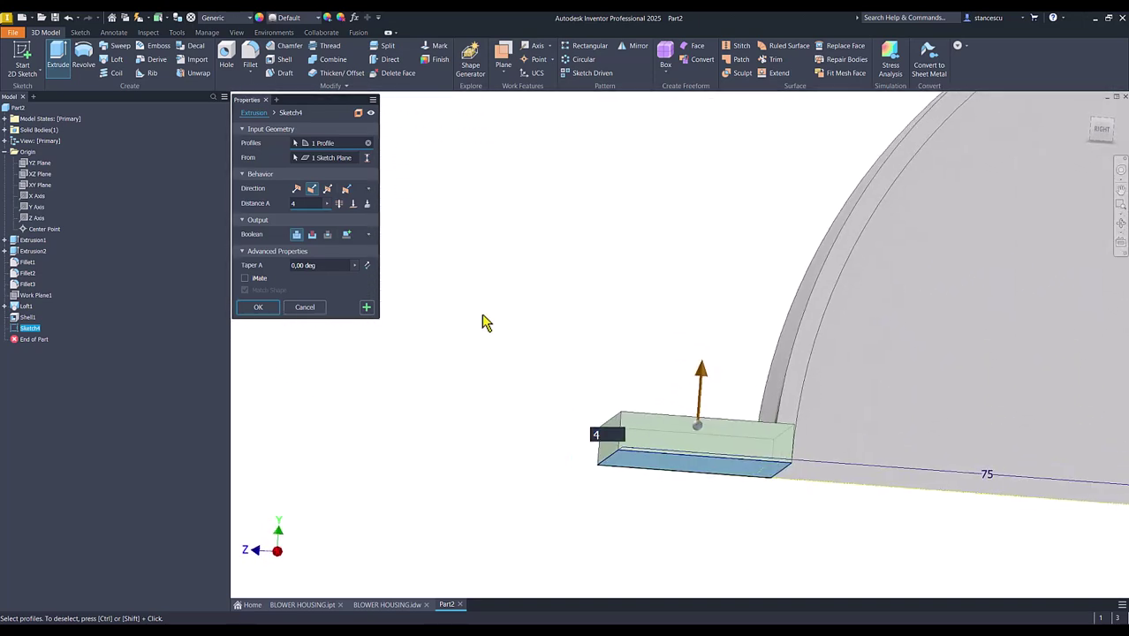
click(257, 308)
key(F6)
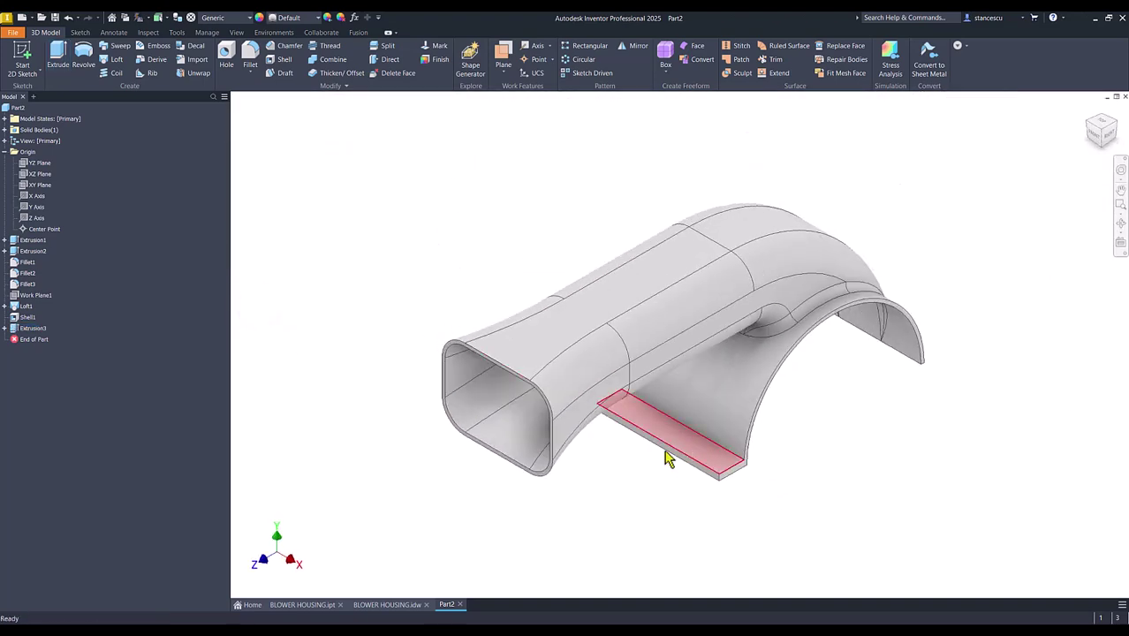
Step: Check the flange hole dimensions on the BLOWER HOUSING drawing and start a sketch on the flange's top face in Part2
click(408, 606)
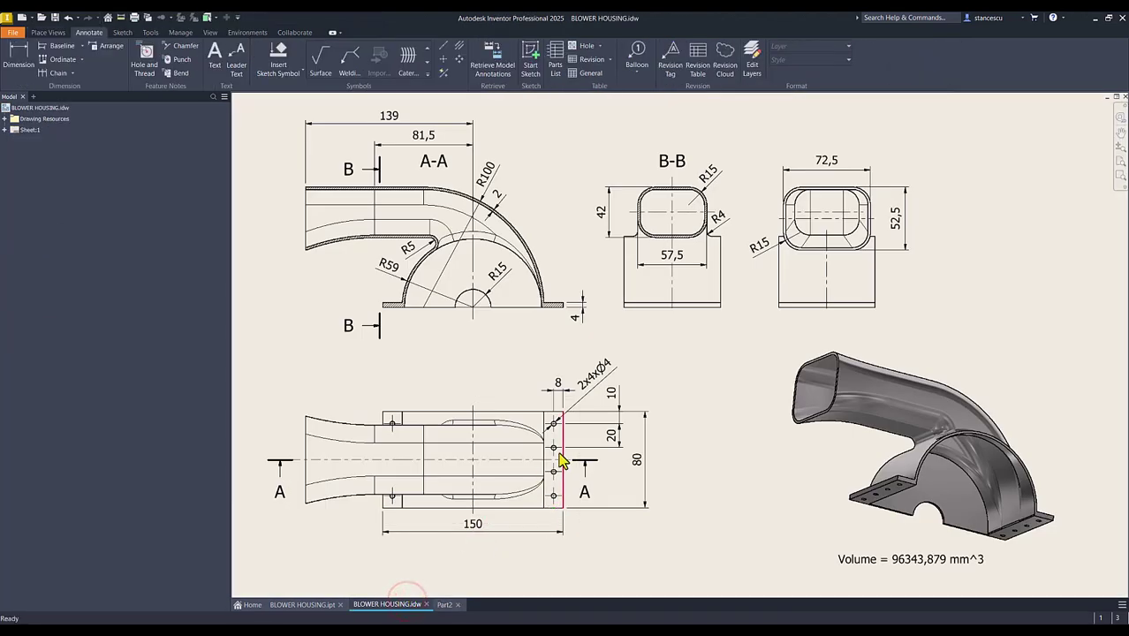
drag(577, 389, 616, 375)
click(445, 605)
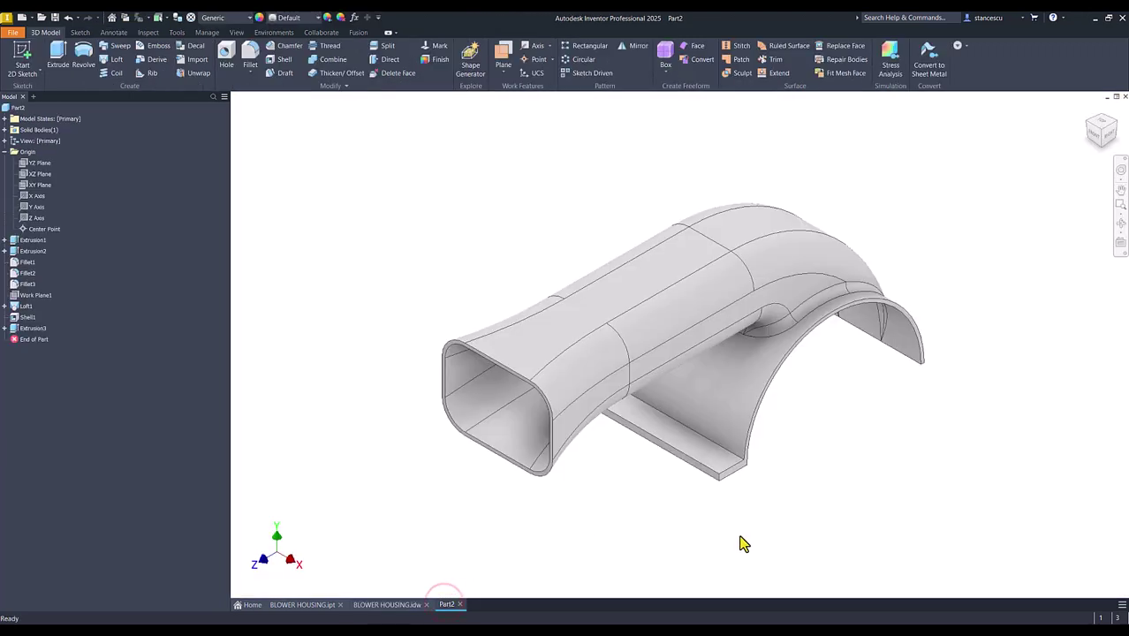
click(714, 465)
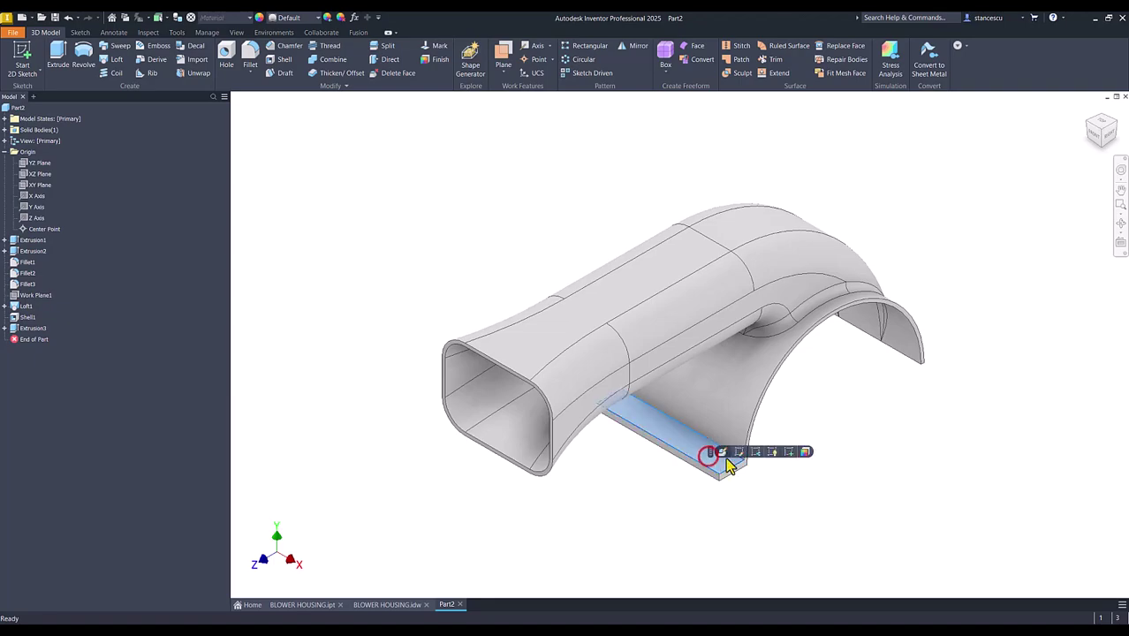
click(791, 453)
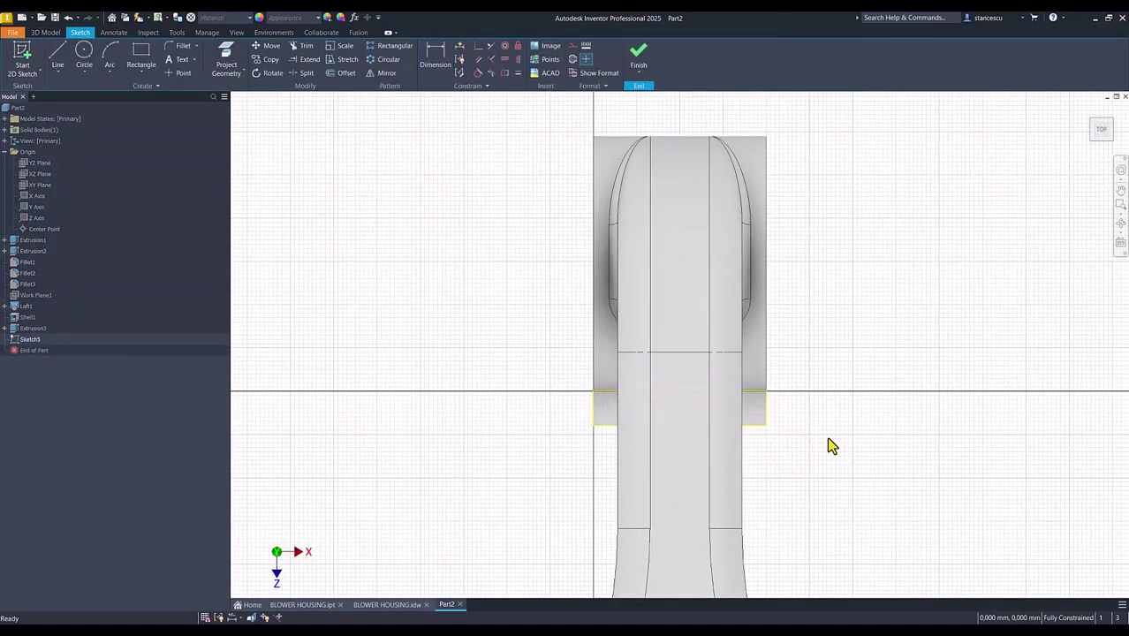
Step: Place a sketch point on the flange and dimension it 10 mm from the short edge on the open half-round side
click(177, 72)
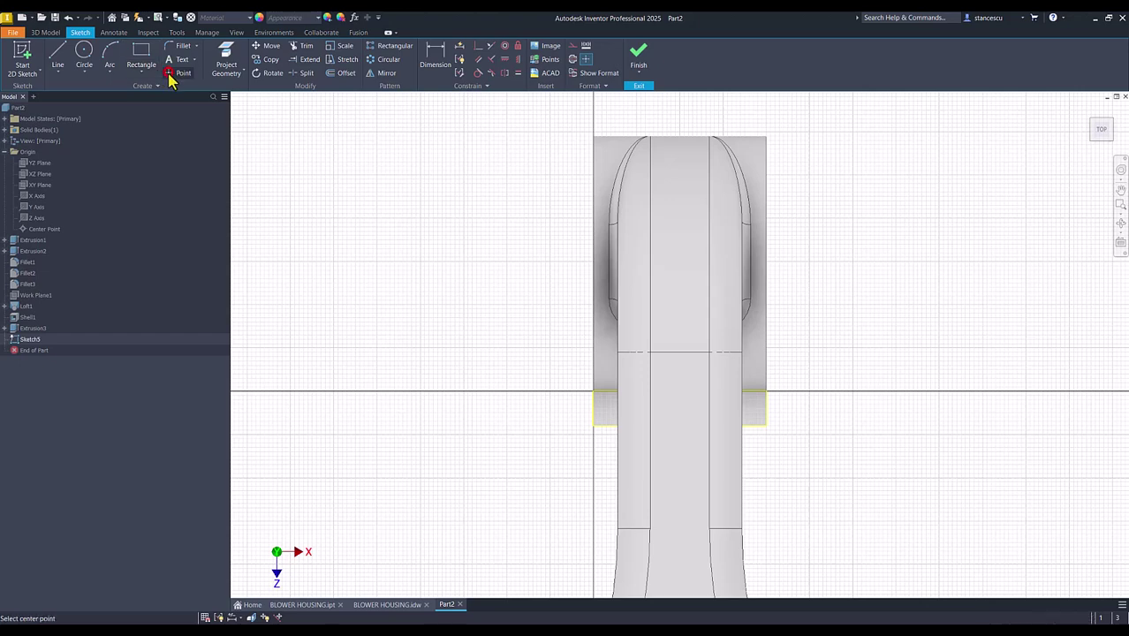
click(749, 407)
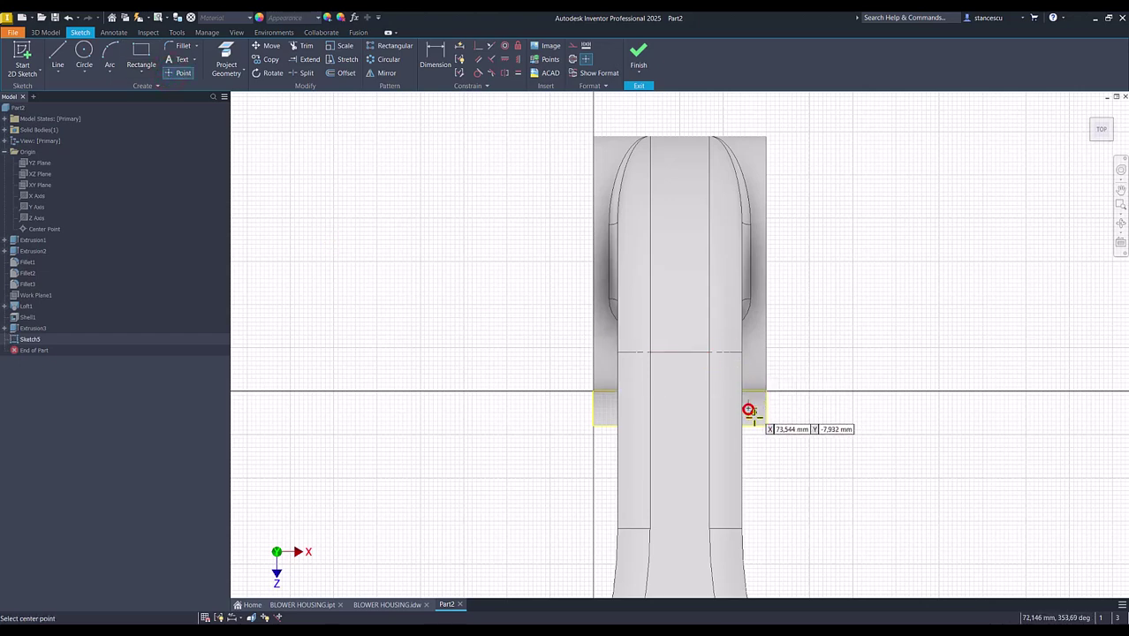
click(436, 59)
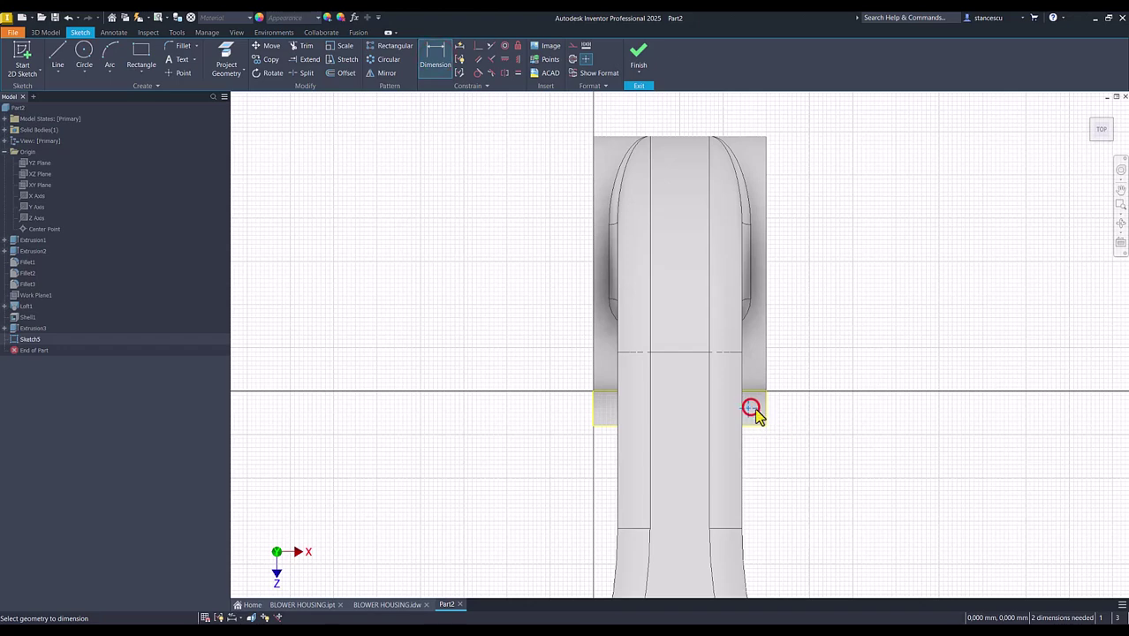
click(767, 416)
click(773, 455)
text(10)
key(Return)
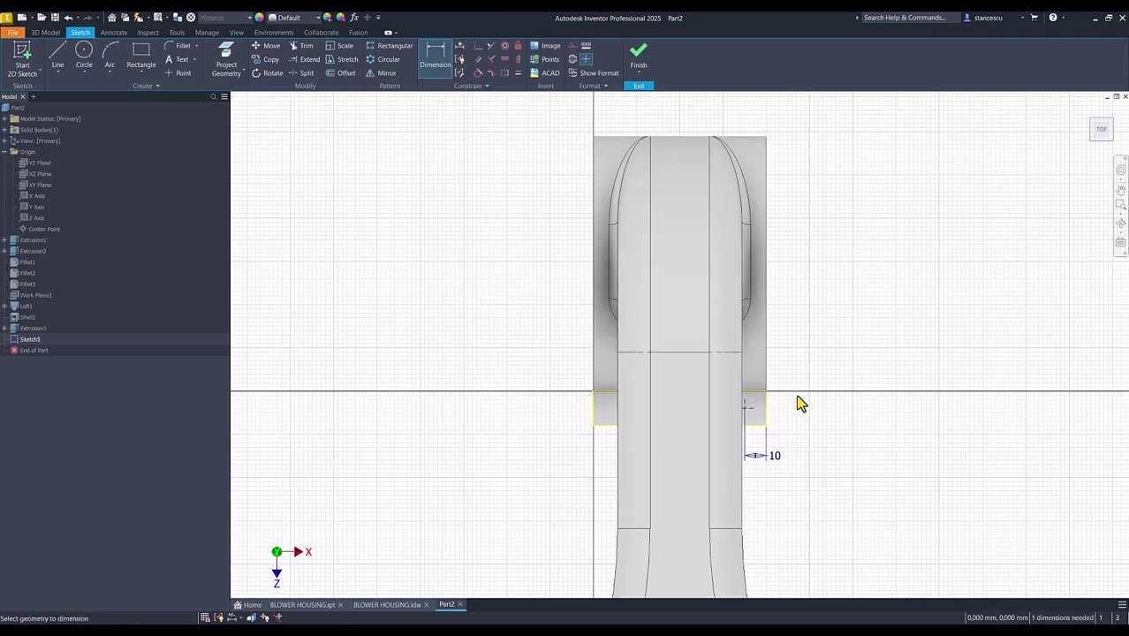
Step: Dimension the point 8 mm from the flange's outer long edge and create a simple 4 mm through-all hole on it
click(745, 409)
click(756, 424)
click(804, 422)
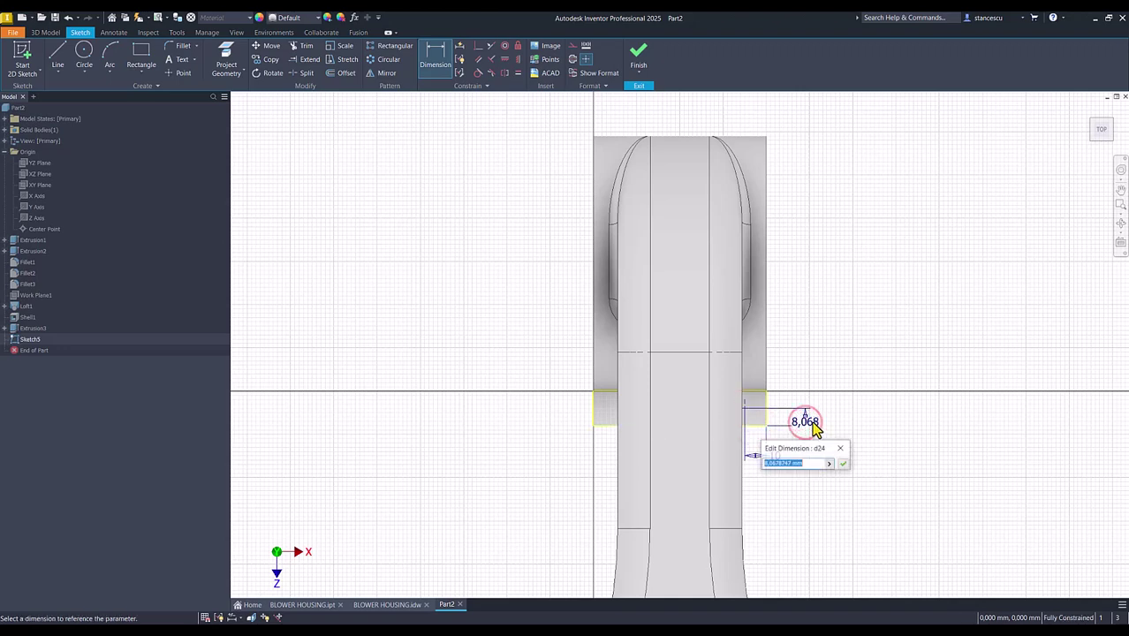
key(Return)
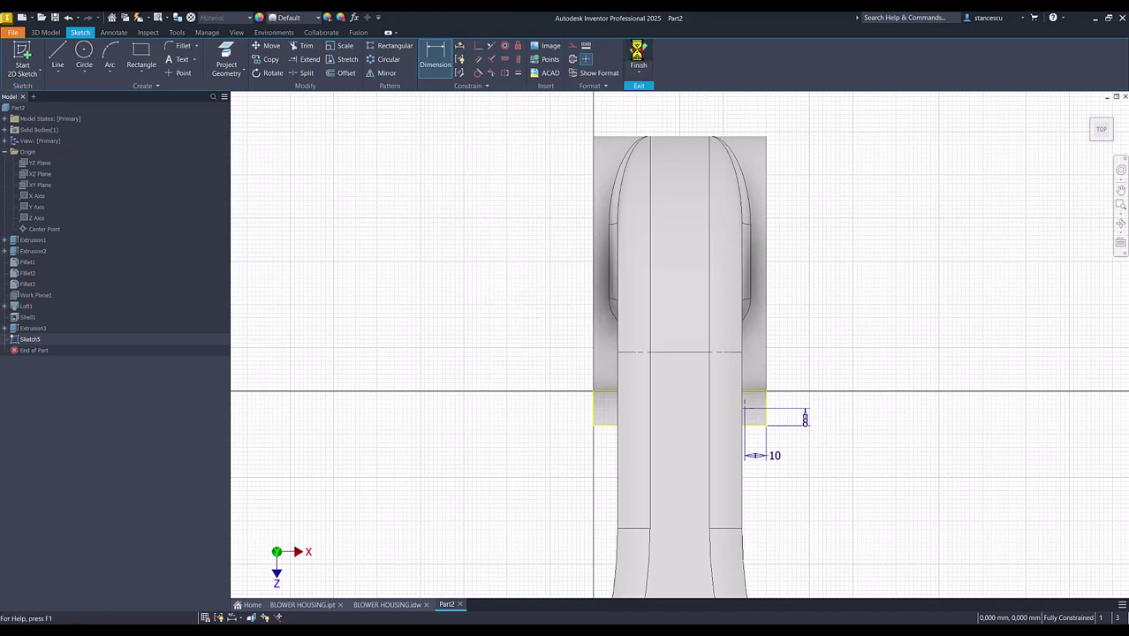
click(637, 53)
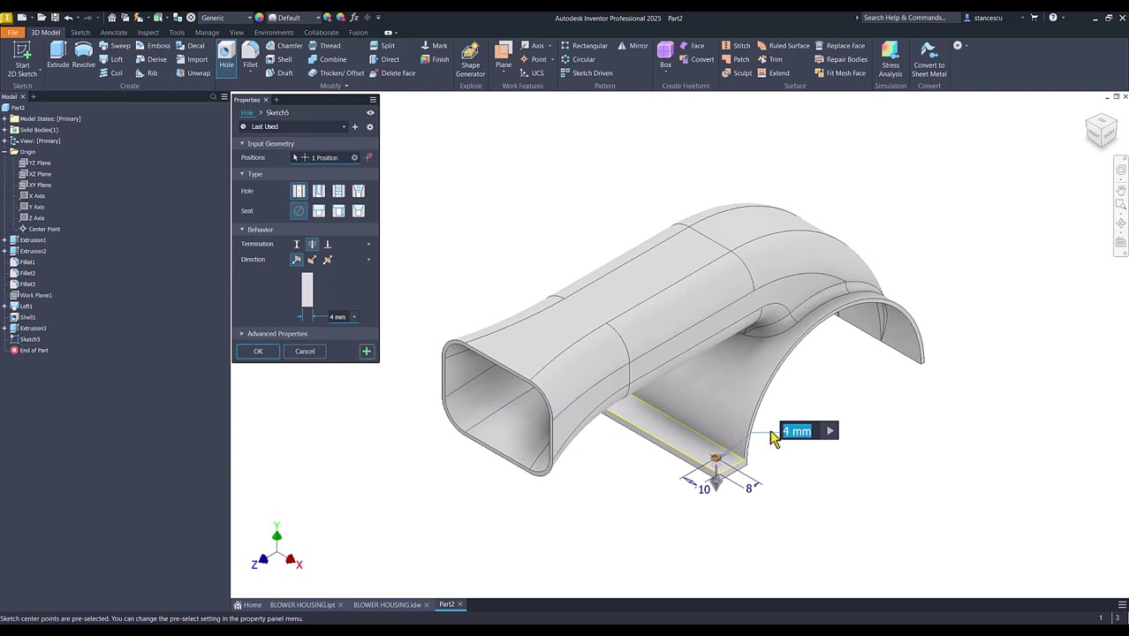
click(258, 352)
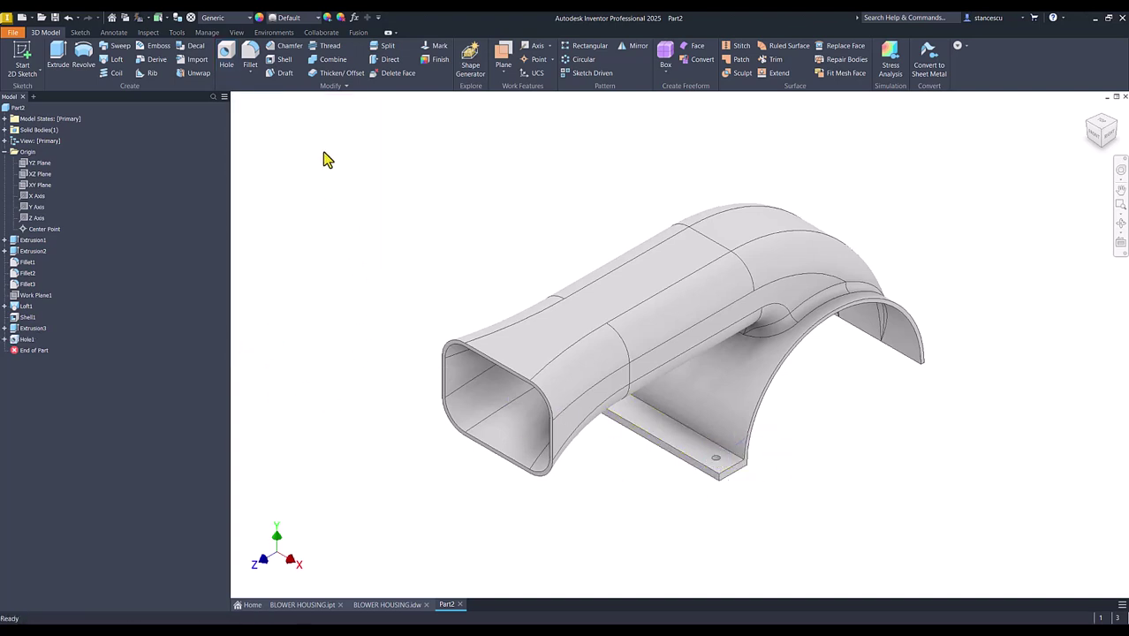
Step: Pattern the hole along the flange's long edge toward the far end, with 4 occurrences spaced 20 mm apart
click(590, 49)
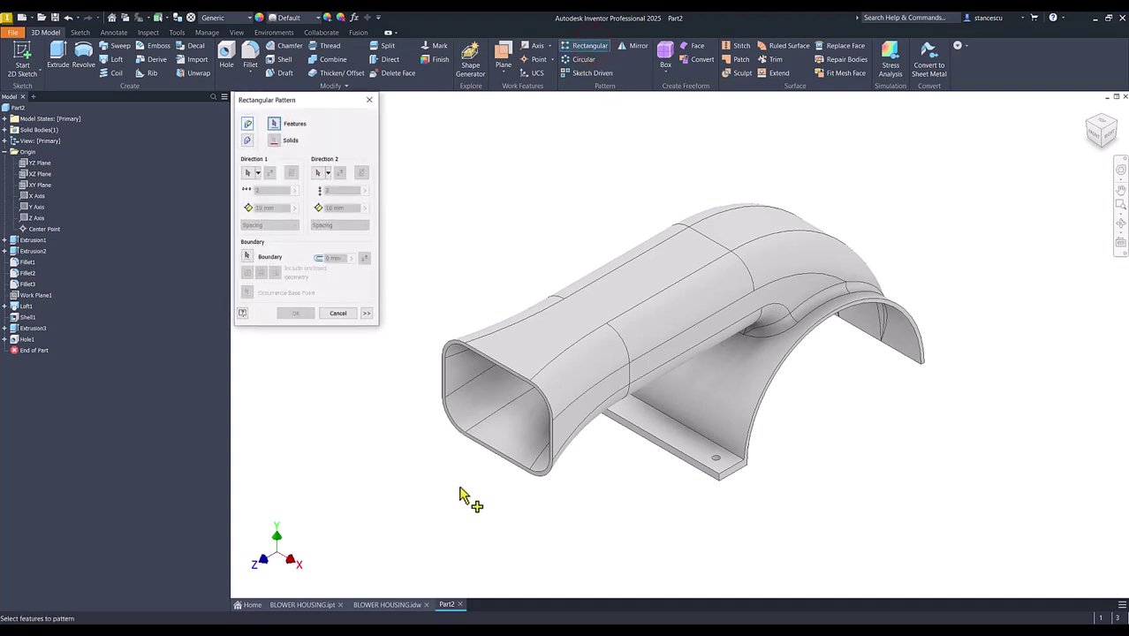
click(20, 342)
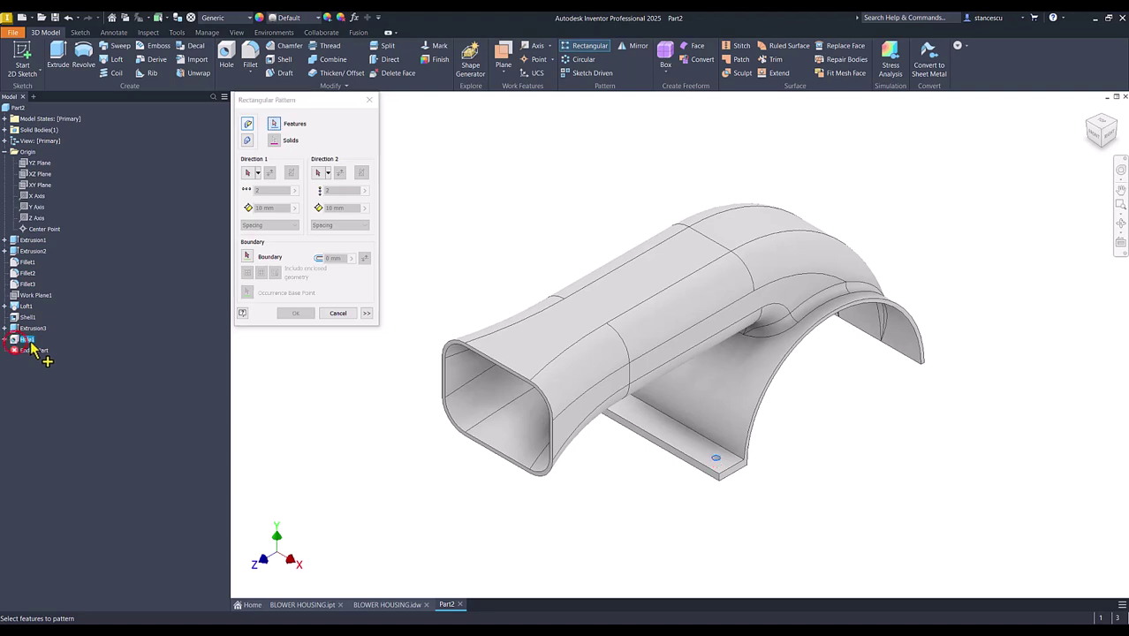
click(251, 173)
click(665, 445)
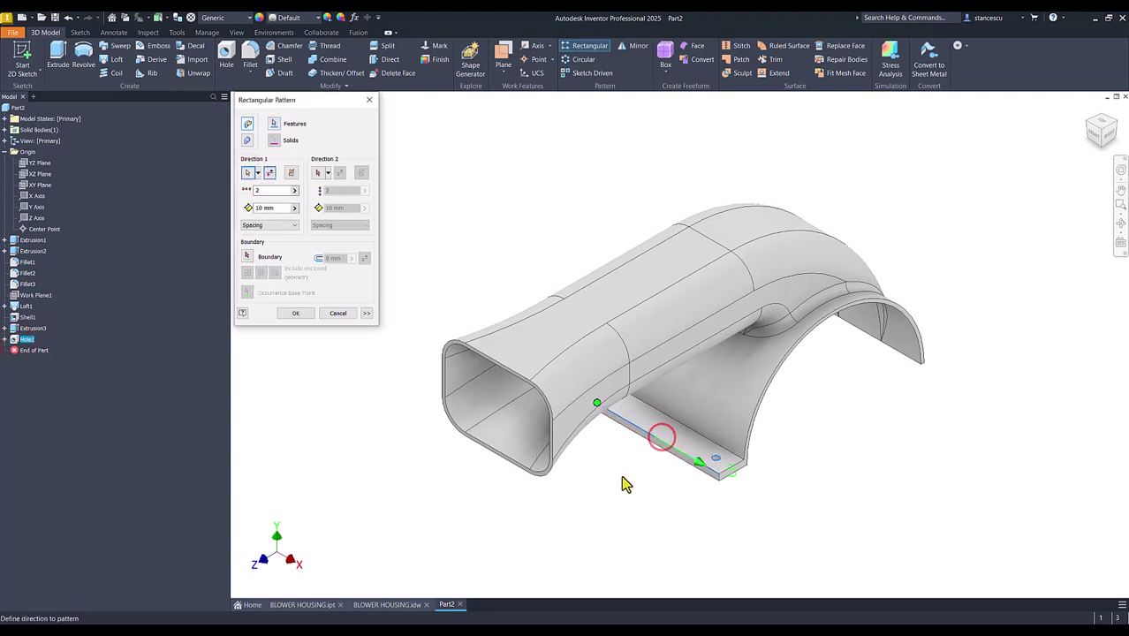
click(272, 173)
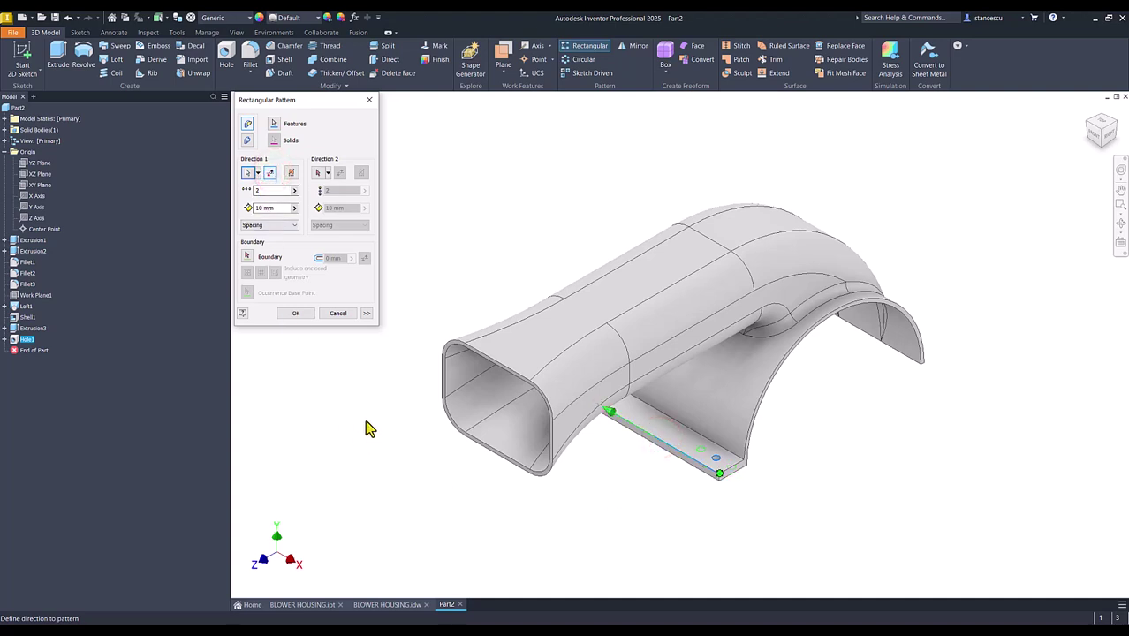
double_click(268, 190)
text(4)
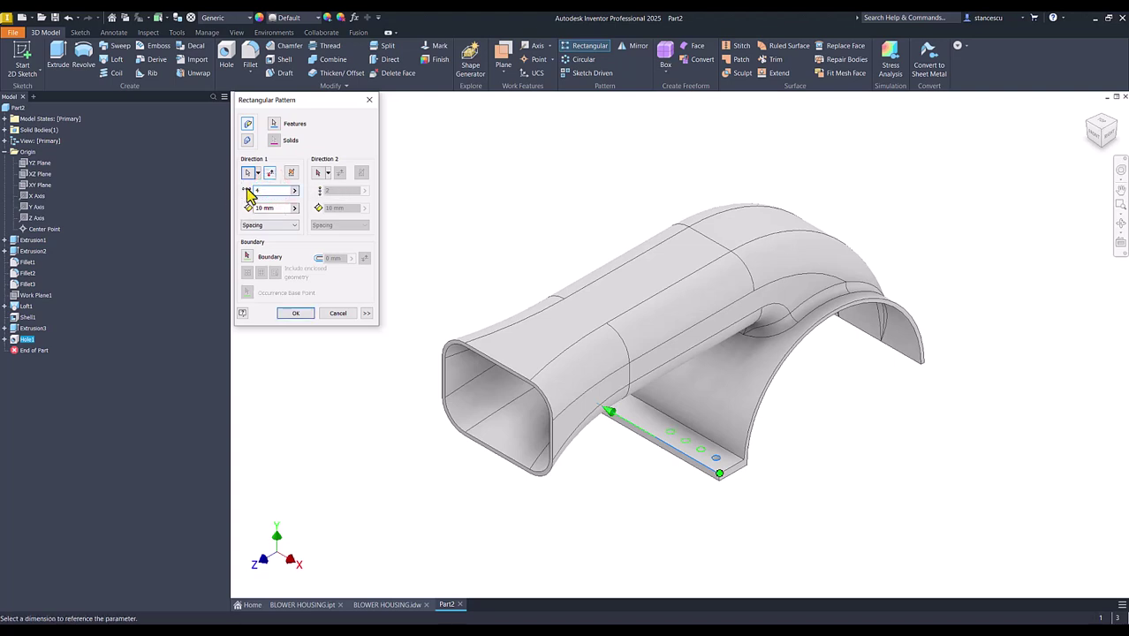
click(277, 207)
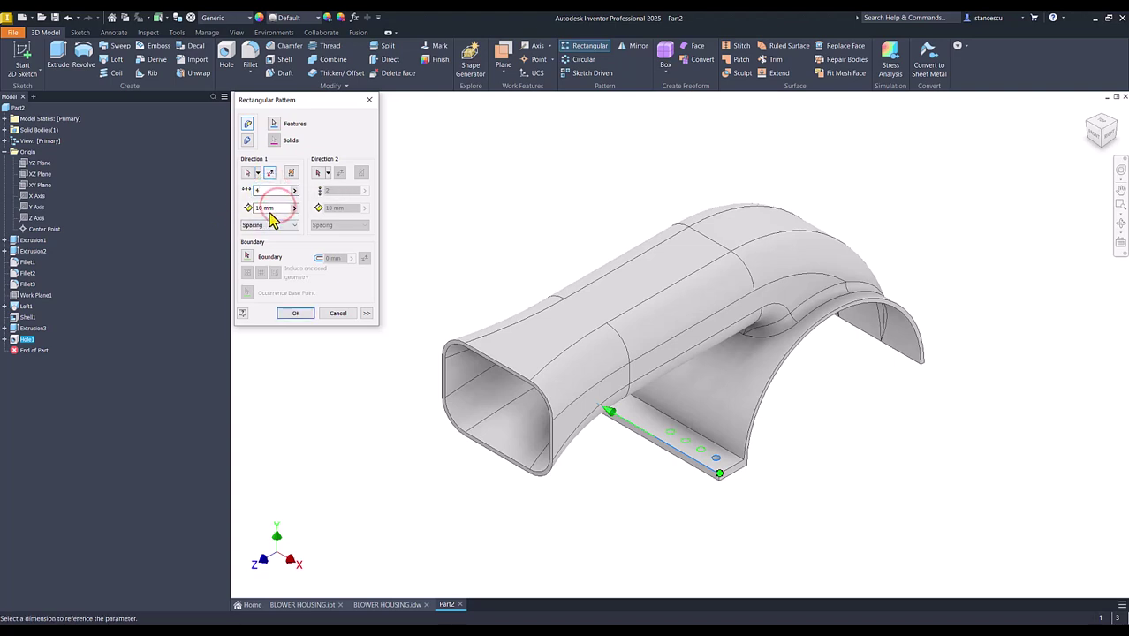
double_click(273, 207)
text(20)
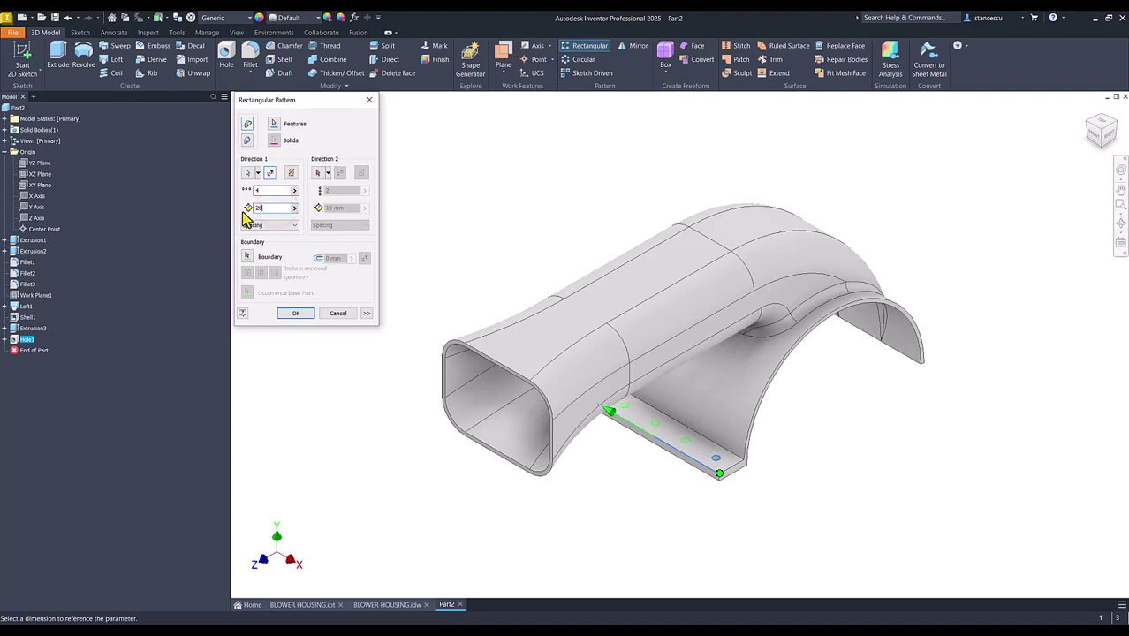
click(298, 314)
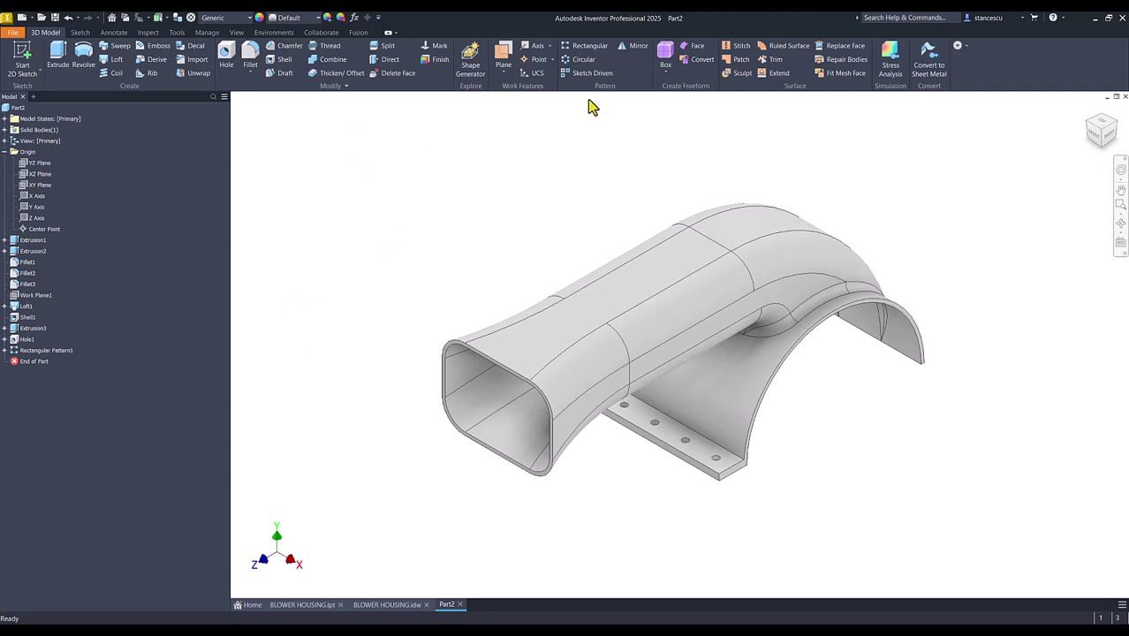
Step: Mirror the base flange extrusion, its hole and the rectangular hole pattern about the XY plane to the opposite side of the housing
click(637, 48)
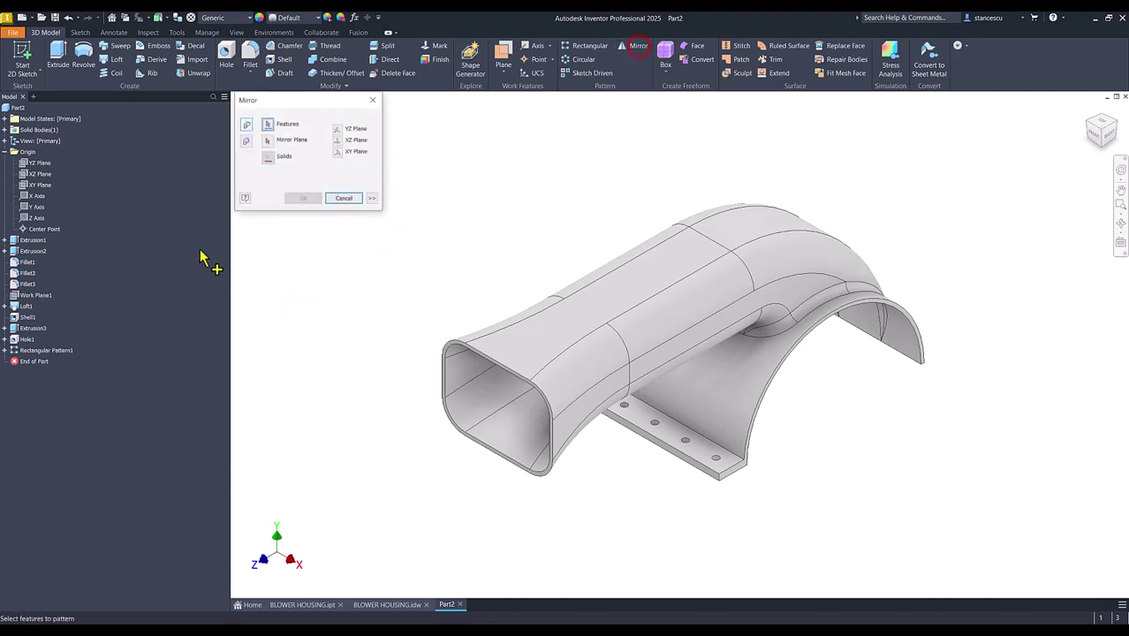
click(31, 350)
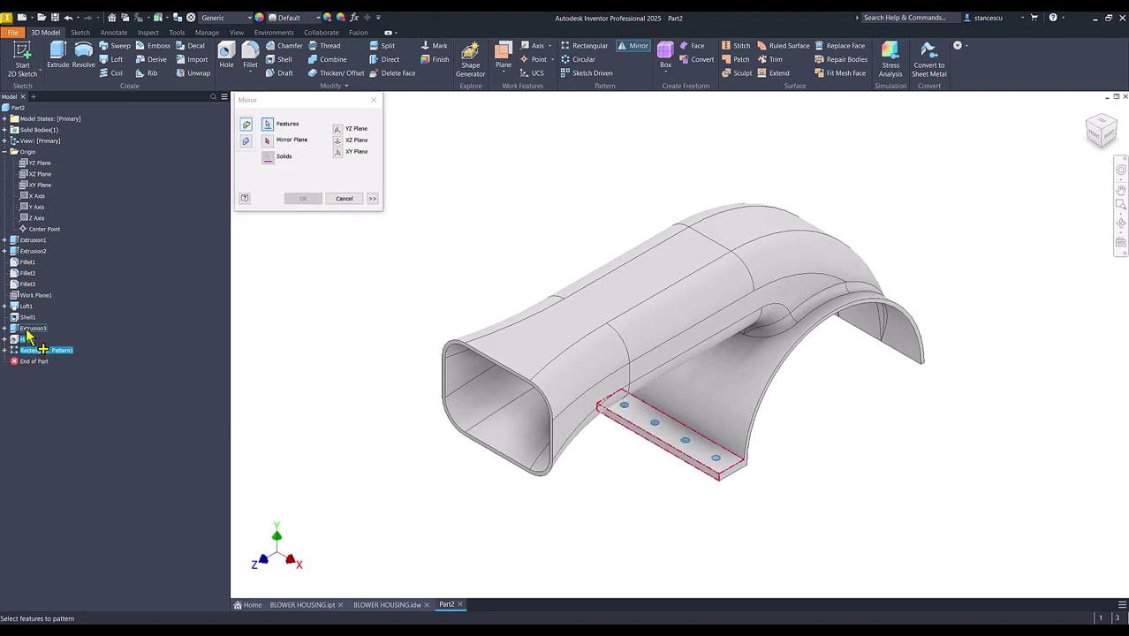
click(27, 328)
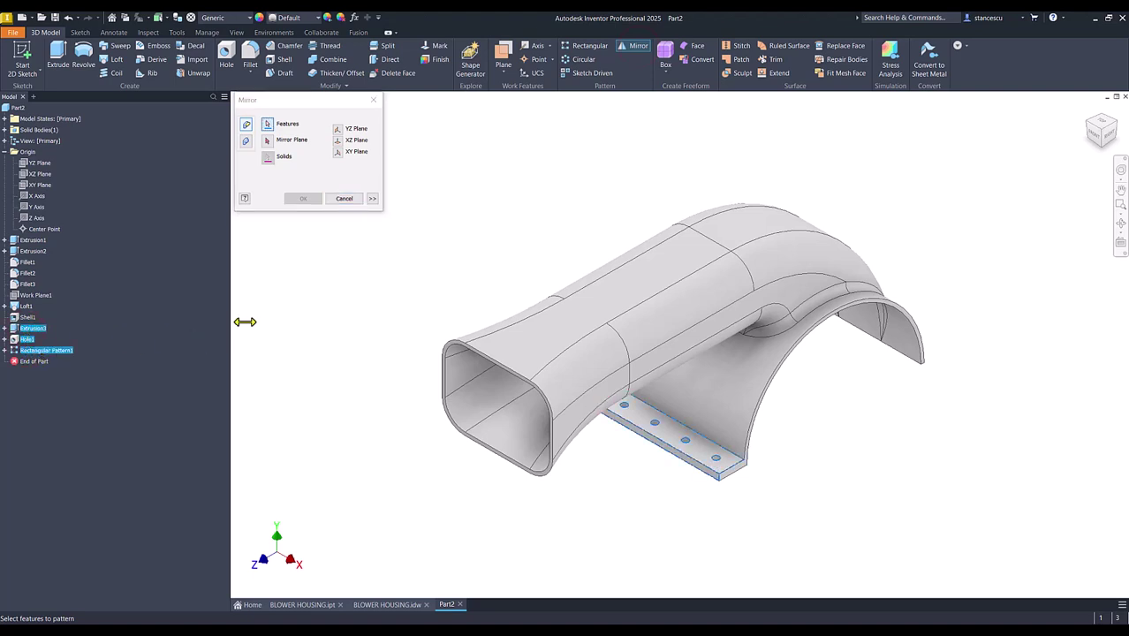
click(271, 141)
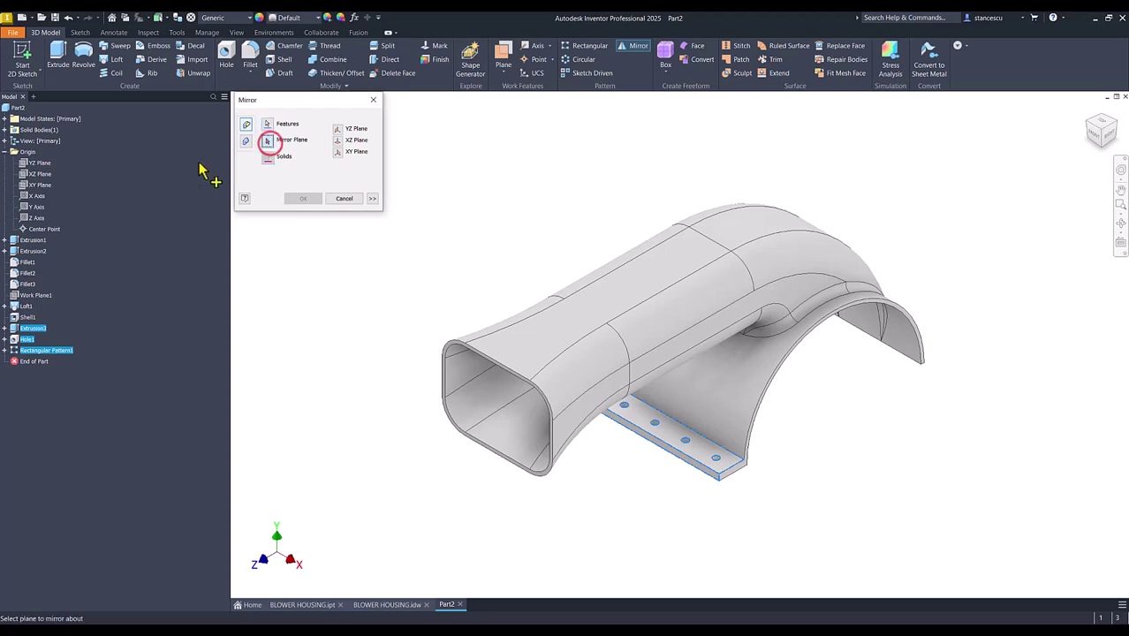
click(40, 186)
shift+middle_drag(403, 305, 302, 197)
click(302, 198)
click(373, 301)
key(F6)
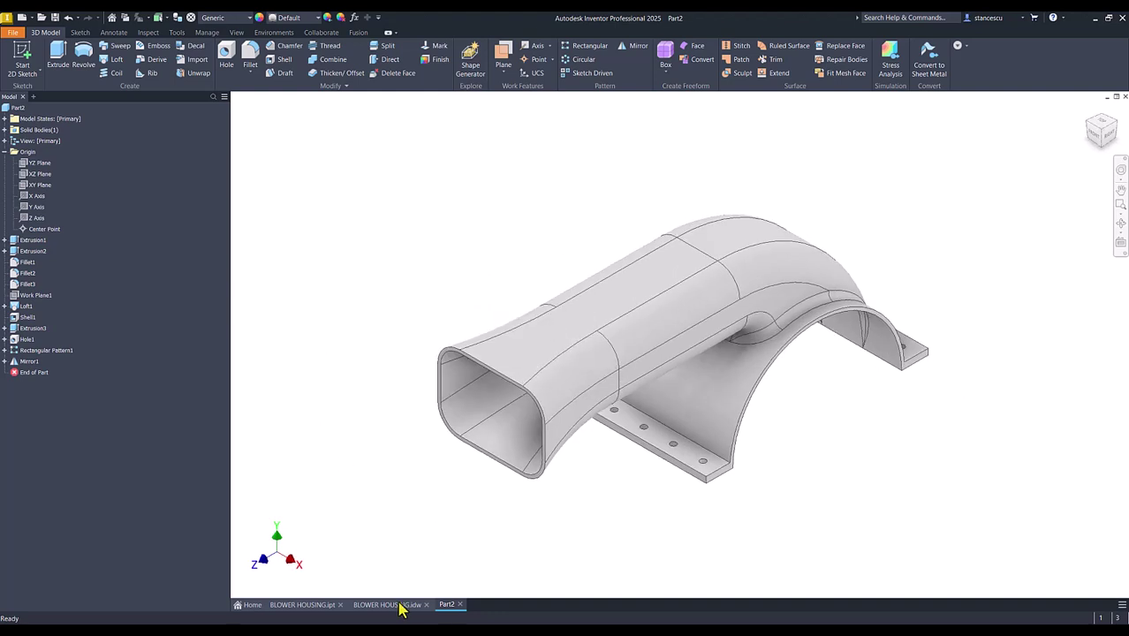
Step: Check the half-round cutout on the BLOWER HOUSING drawing and start a sketch on the flat half-round wall in Part2
click(402, 607)
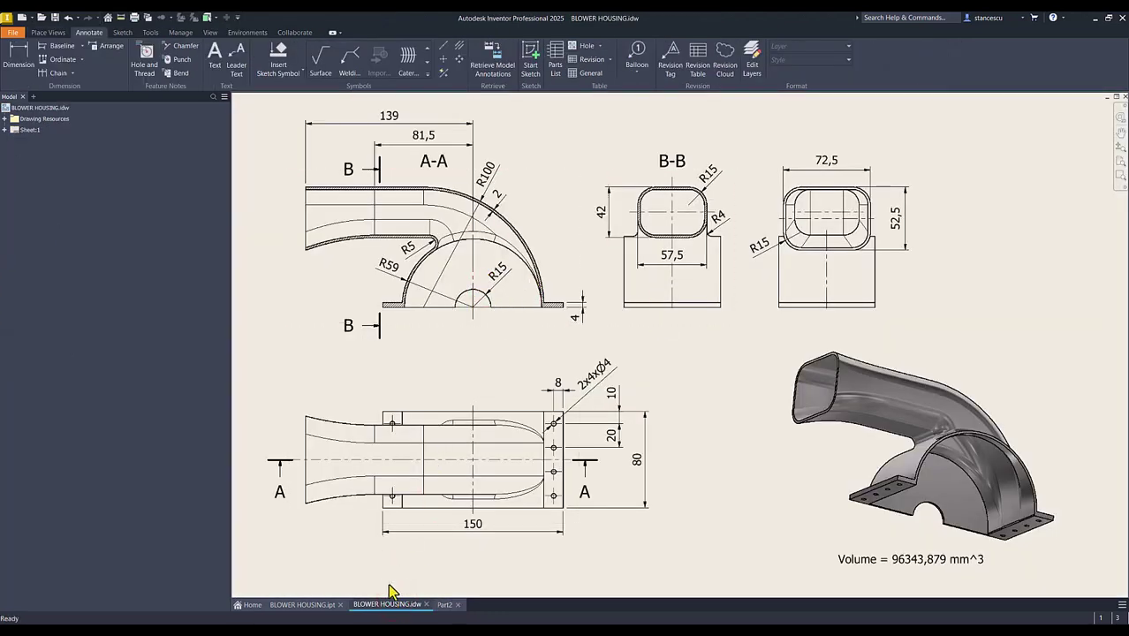
click(445, 604)
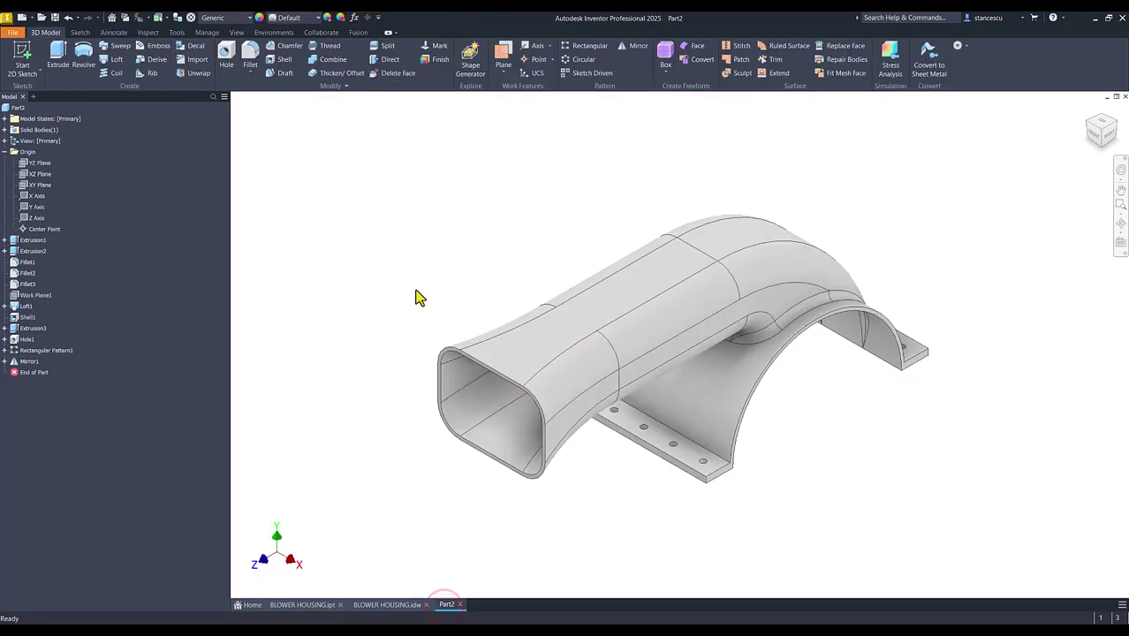
shift+middle_drag(381, 336, 809, 396)
click(807, 390)
click(838, 387)
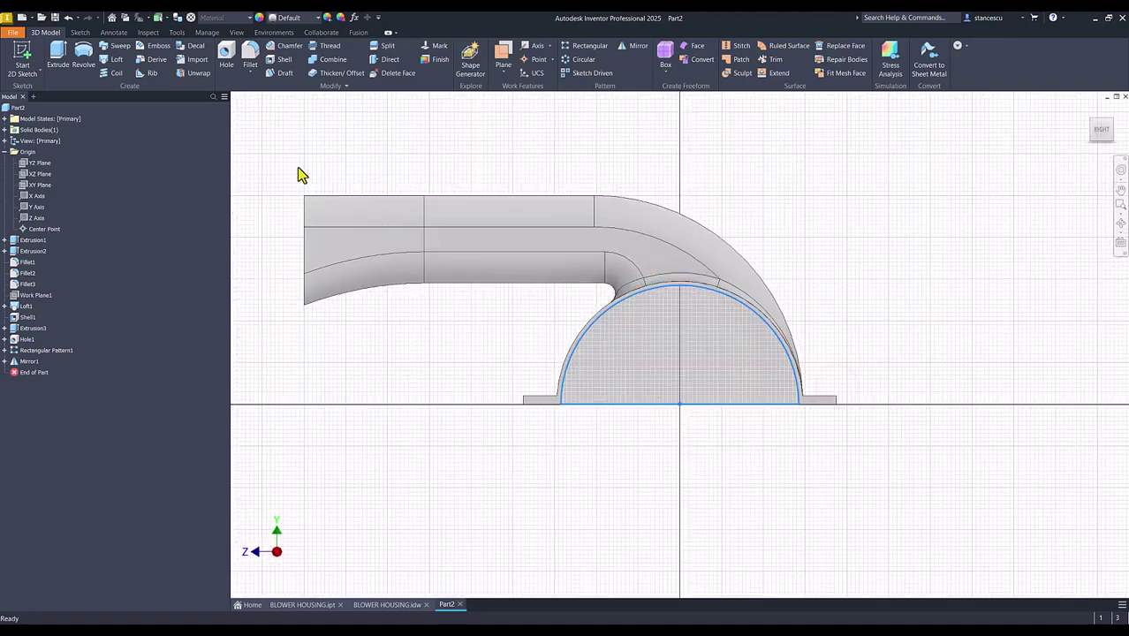
Step: Sketch a circle with a 15 mm radius centred on the origin at the half-round wall's base edge and finish the sketch
click(84, 55)
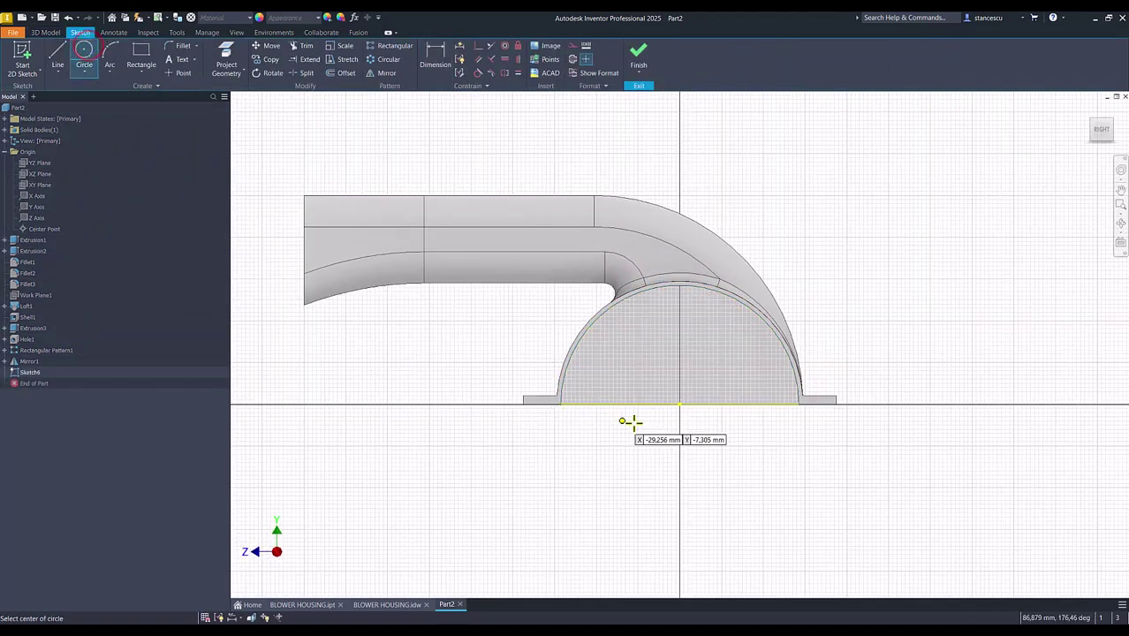
click(680, 405)
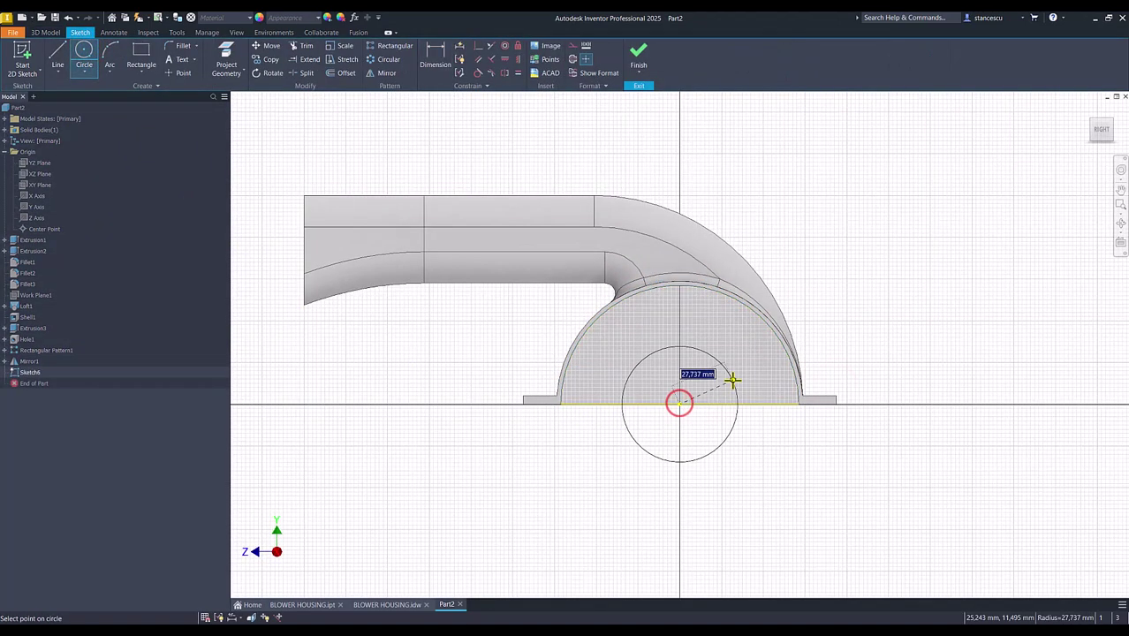
key(Return)
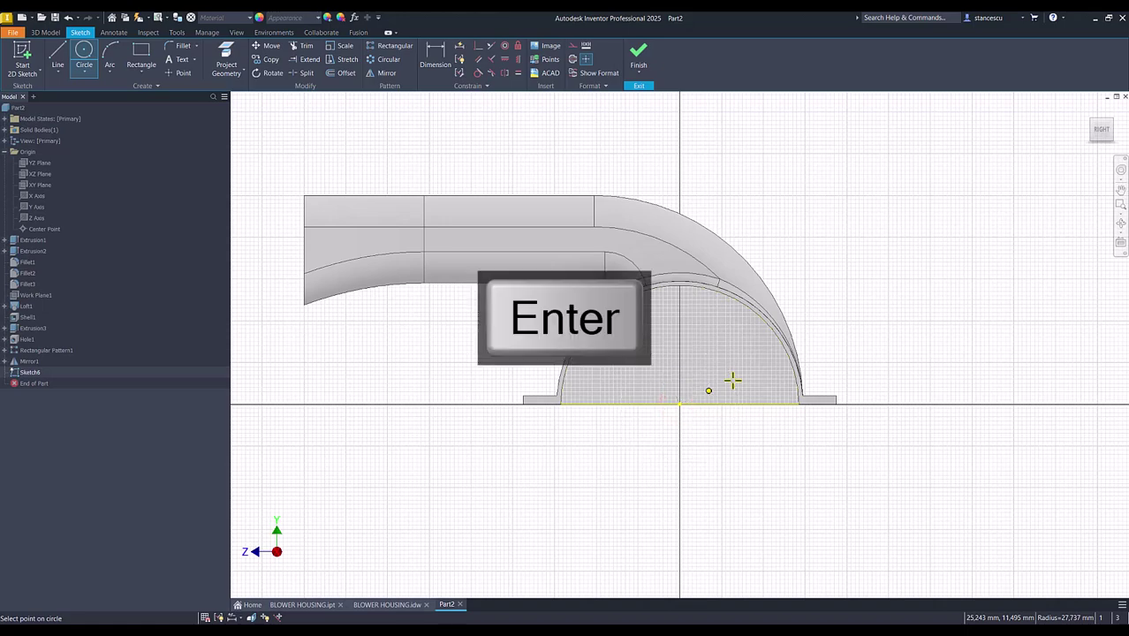
click(640, 60)
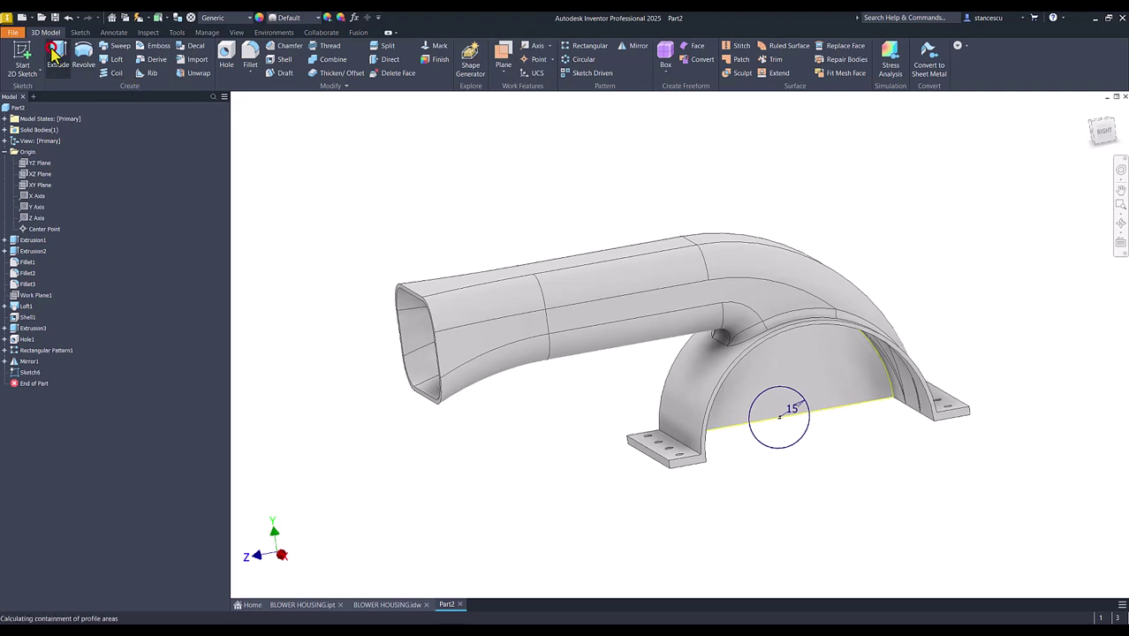
Step: Extrude both halves of the circle as a through-all cut into the half-round wall
click(57, 58)
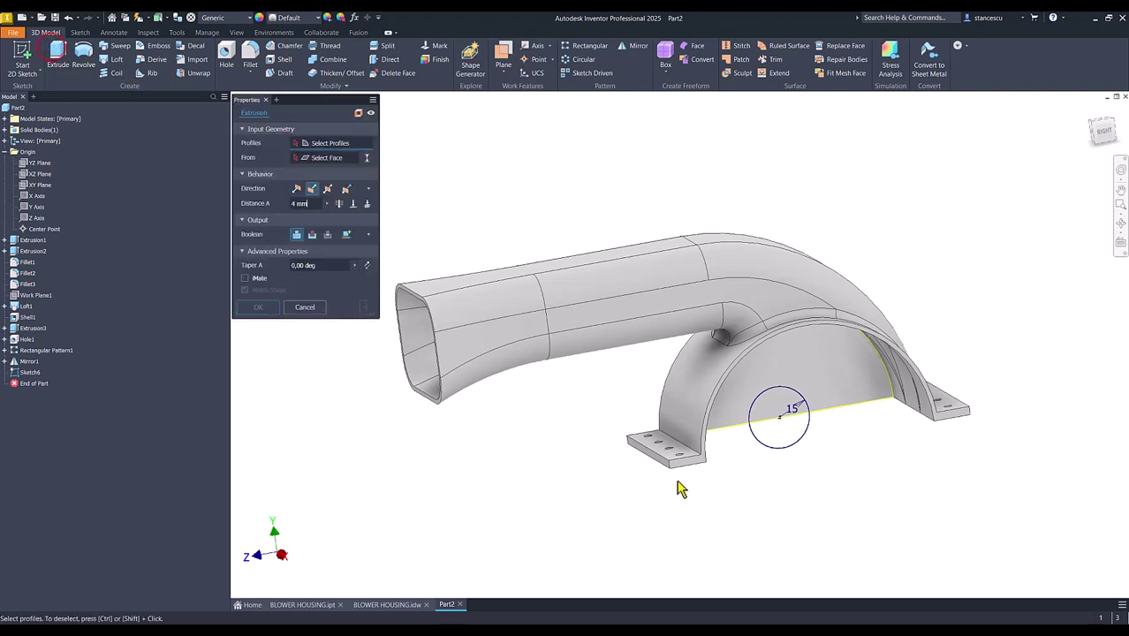
click(755, 442)
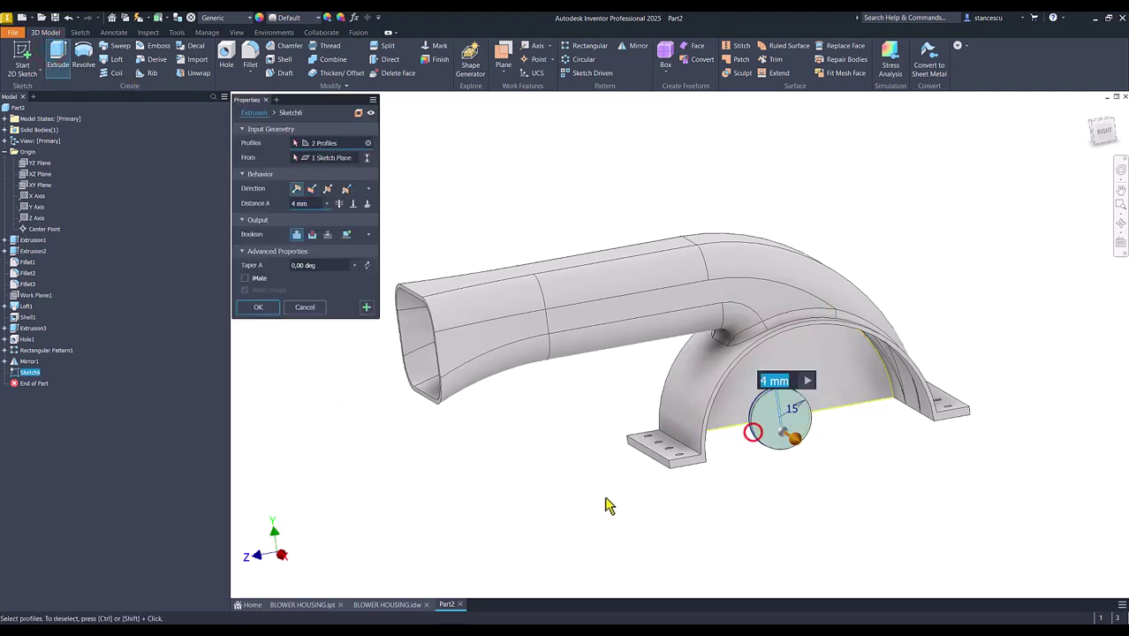
click(310, 234)
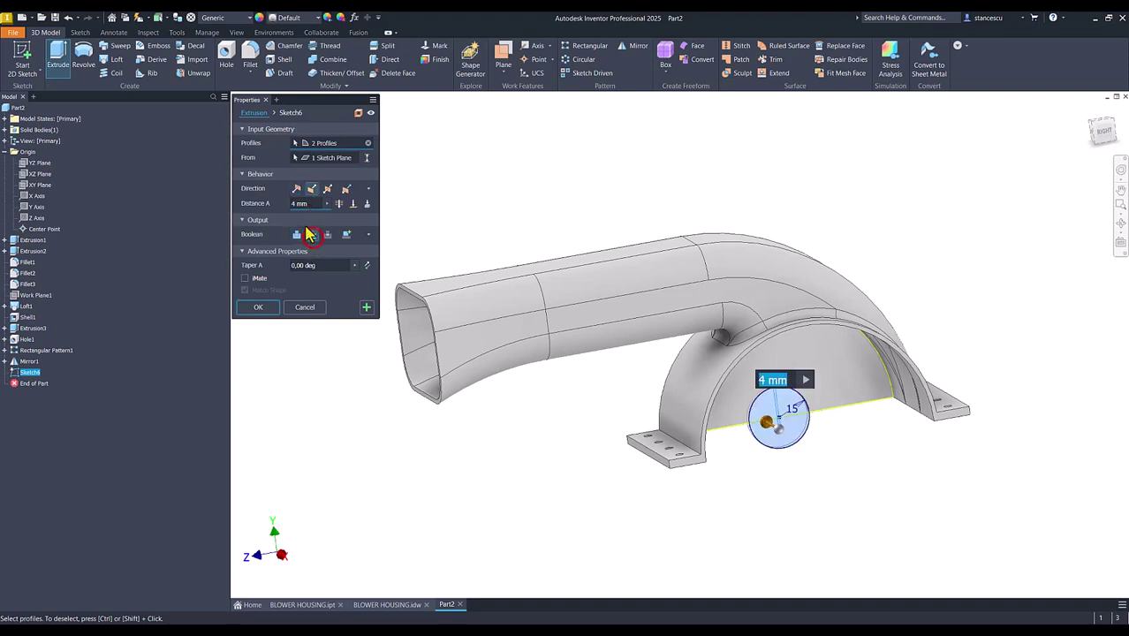
click(341, 205)
click(268, 311)
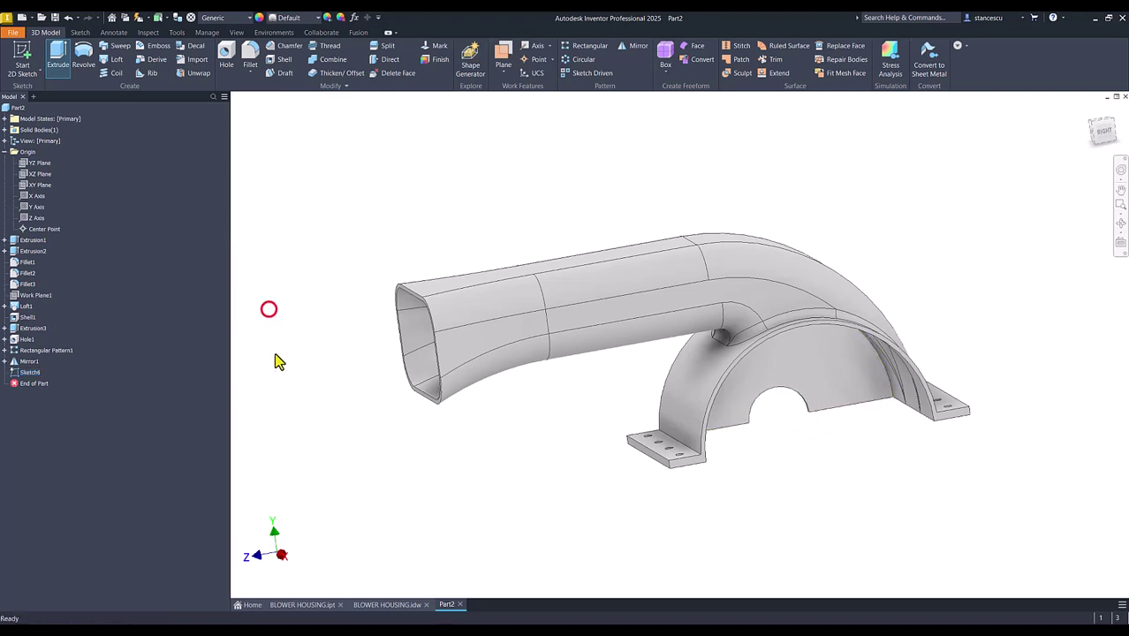
key(F6)
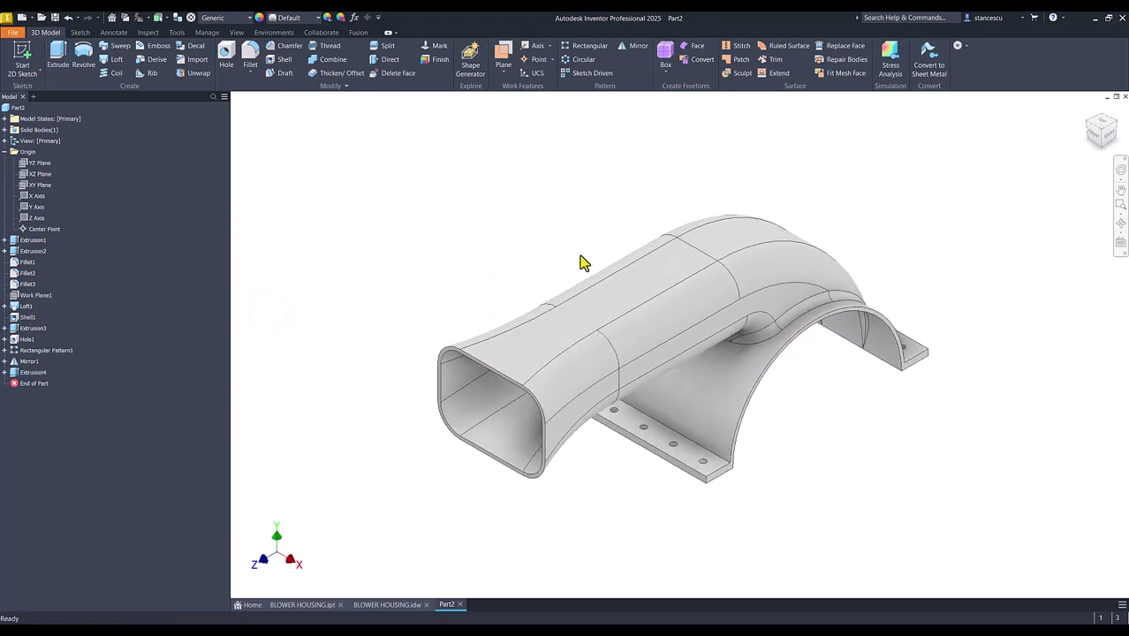
click(624, 212)
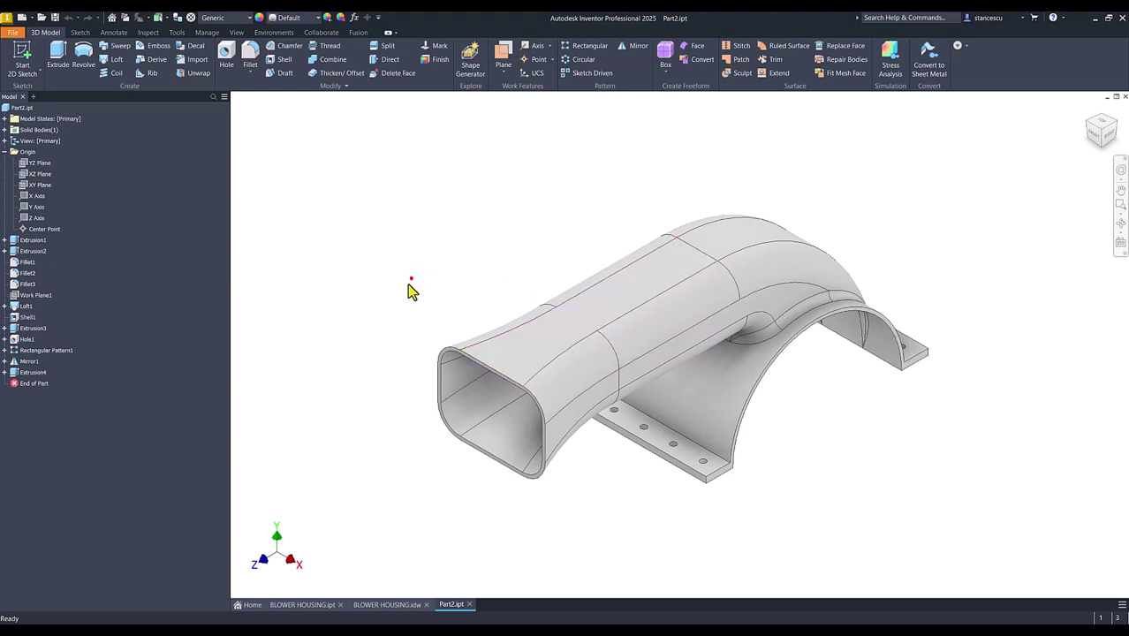
Step: Recheck the duct length on the BLOWER HOUSING drawing, then edit Extrusion2's sketch in Part2 and delete the top line's 81,5 mm dimension
click(390, 605)
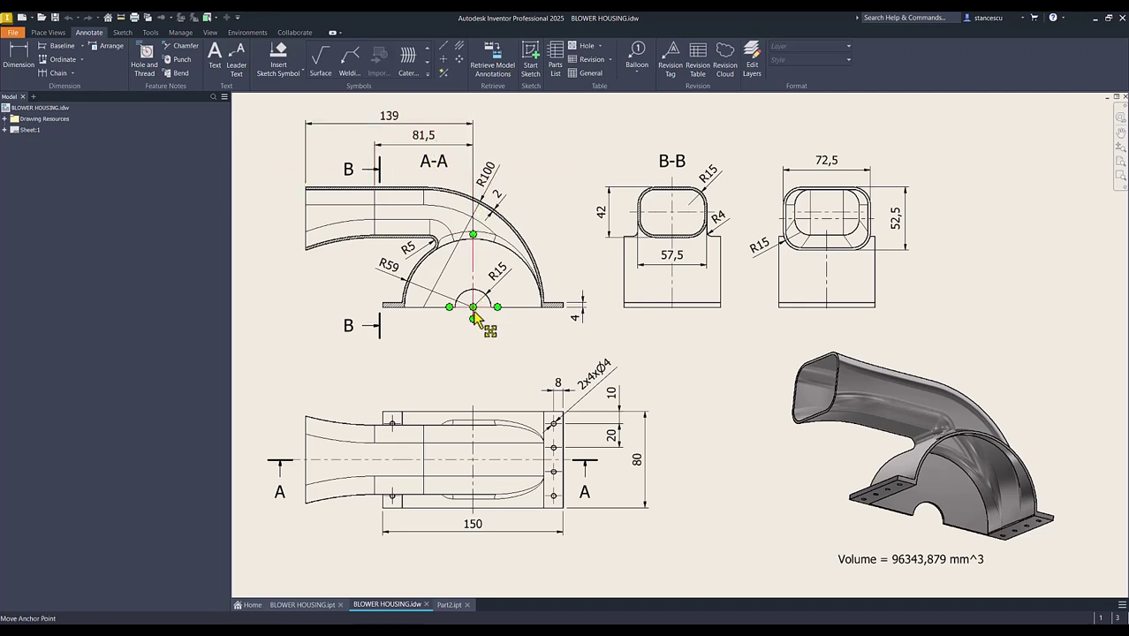
click(447, 606)
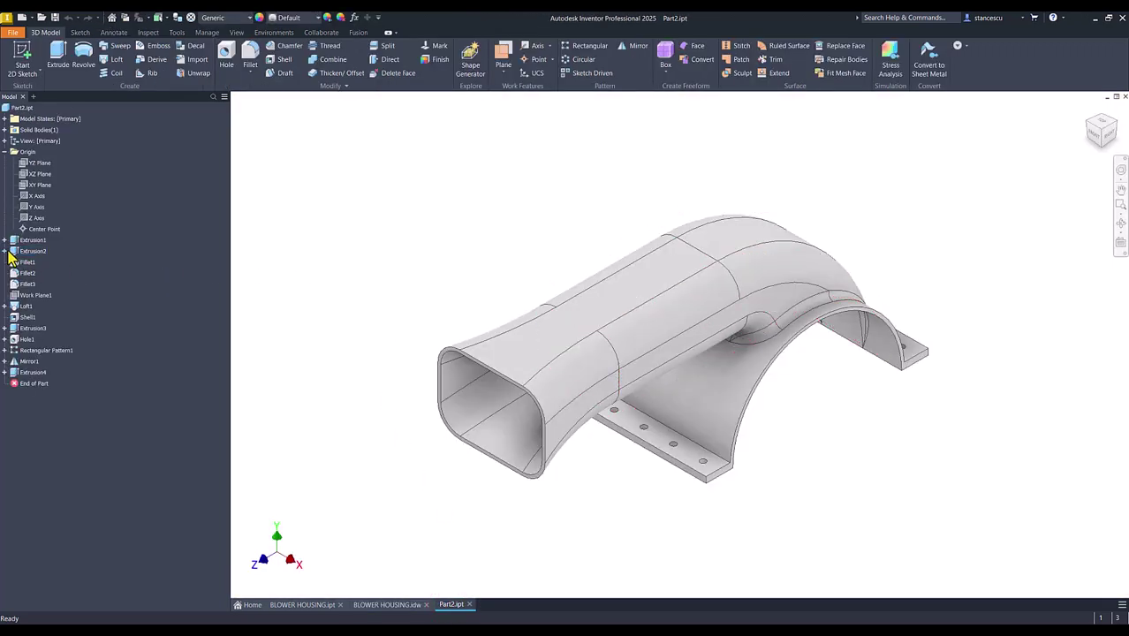
click(5, 250)
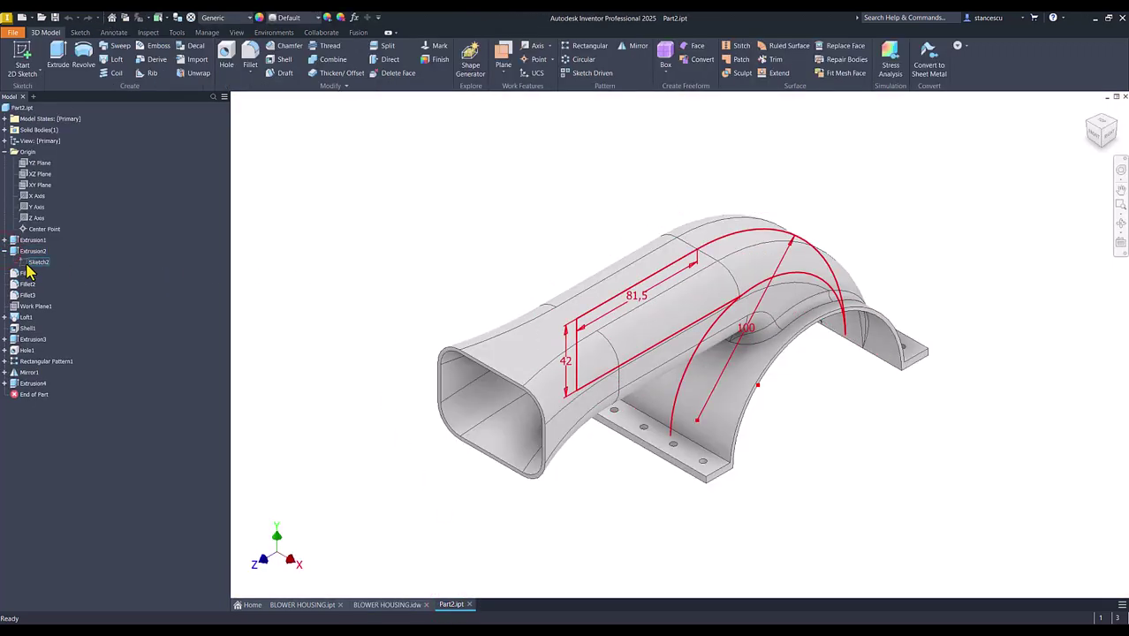
double_click(35, 262)
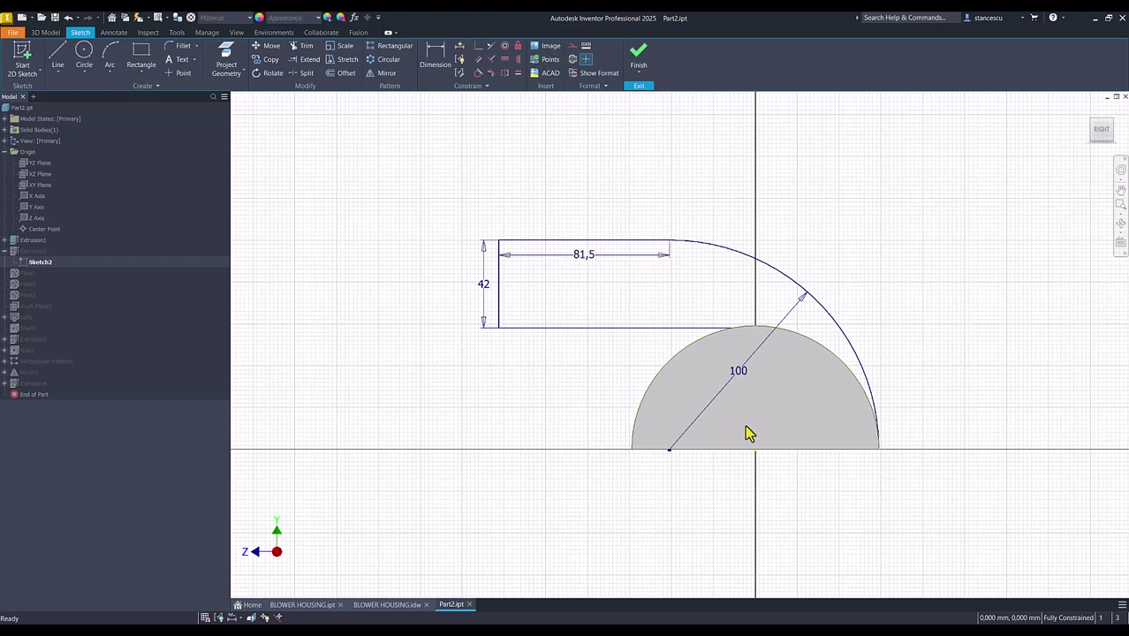
click(574, 257)
key(Delete)
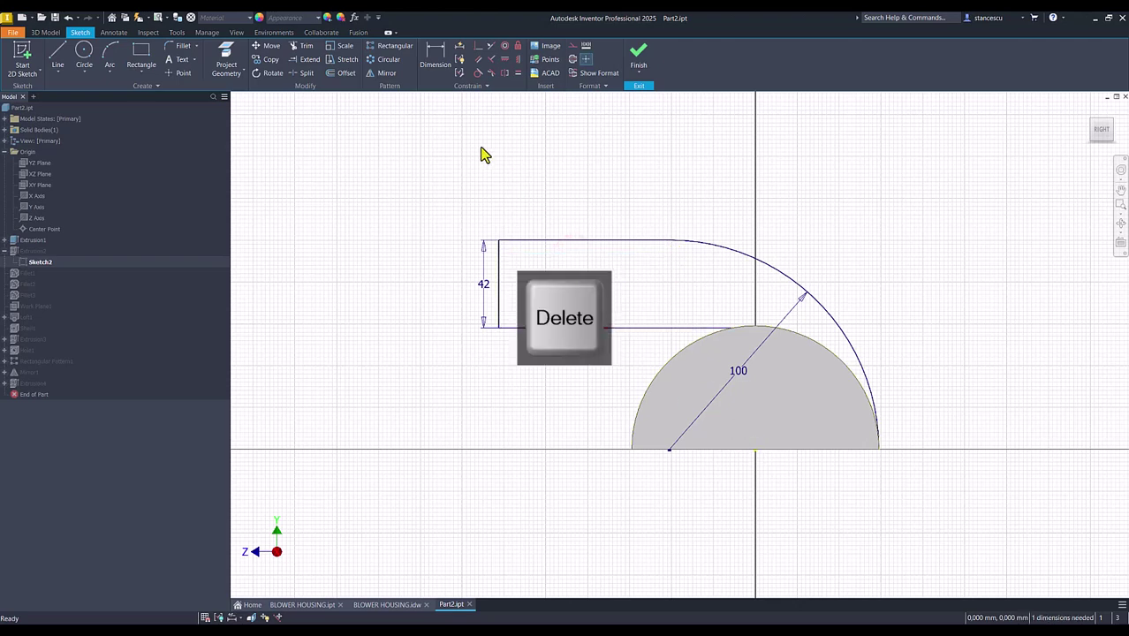
Step: Dimension the duct profile's vertical end line 81,5 mm from the origin and finish the sketch
click(434, 55)
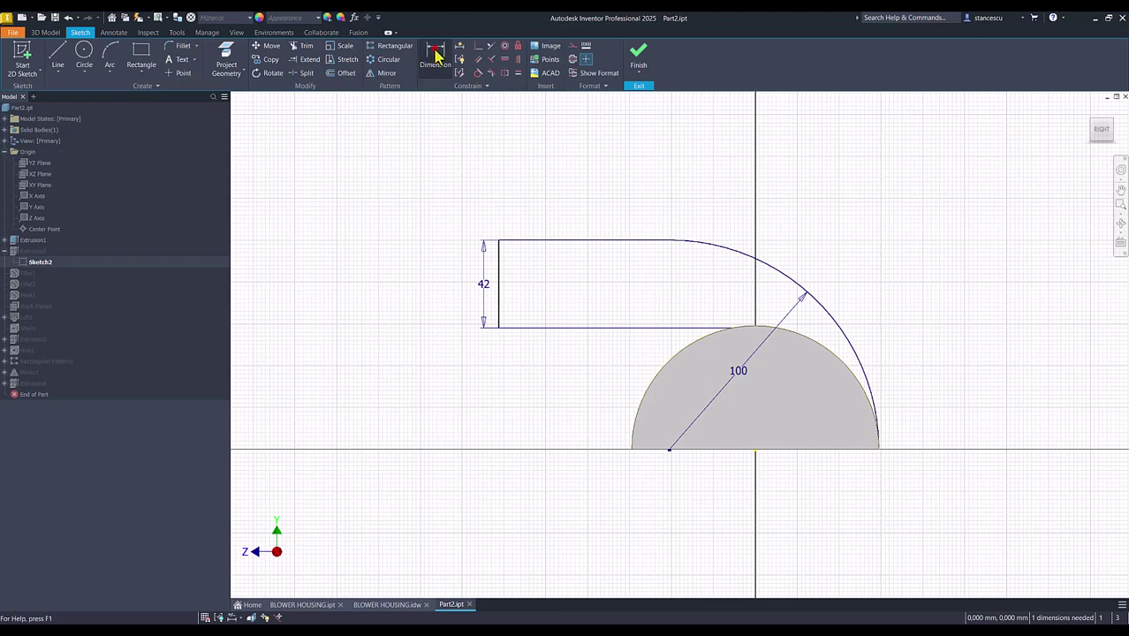
click(499, 276)
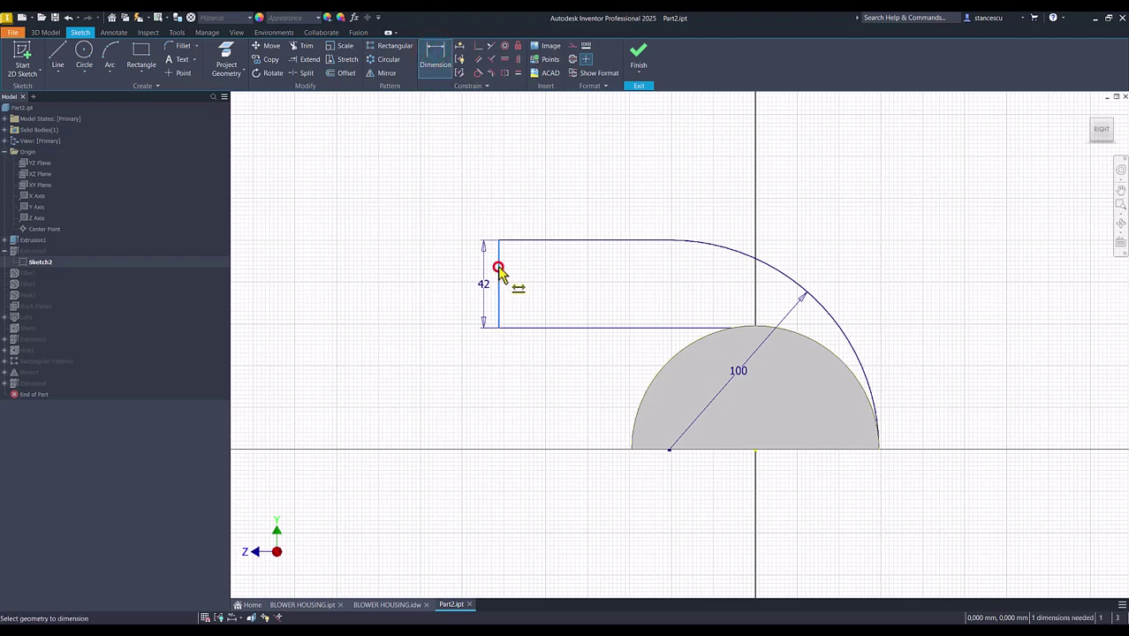
click(755, 450)
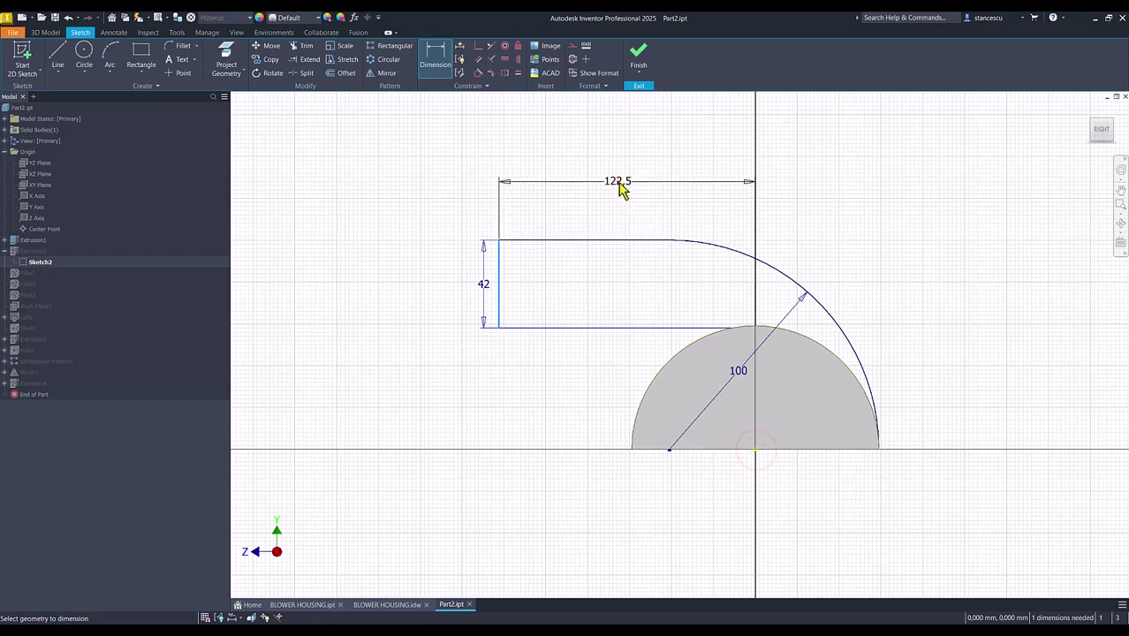
click(619, 182)
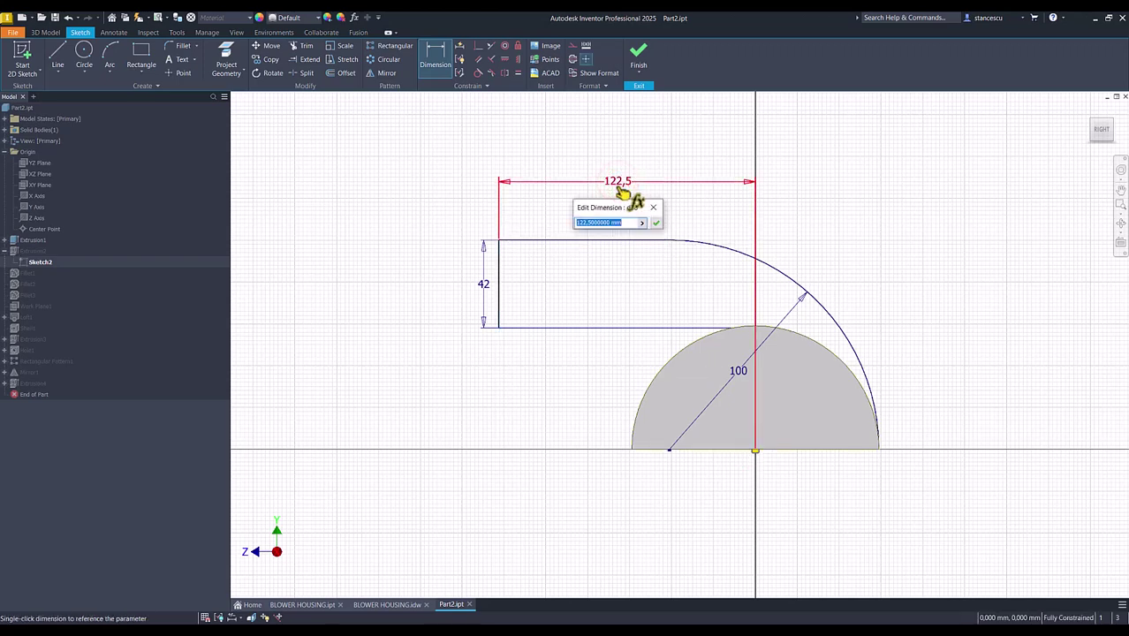
text(81,5)
key(Return)
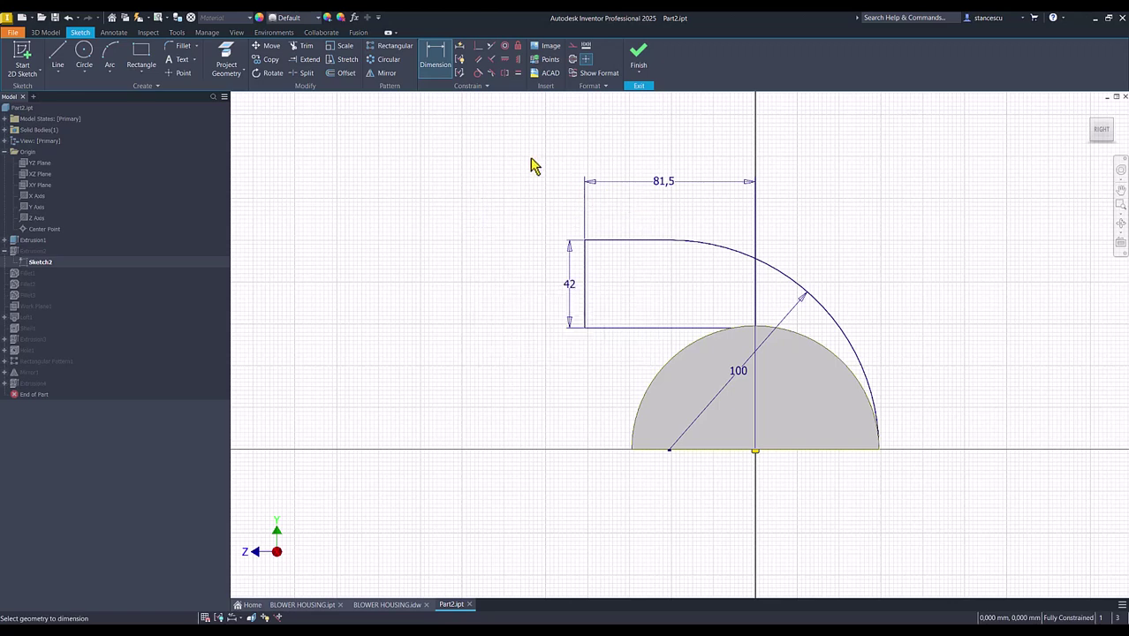
click(637, 56)
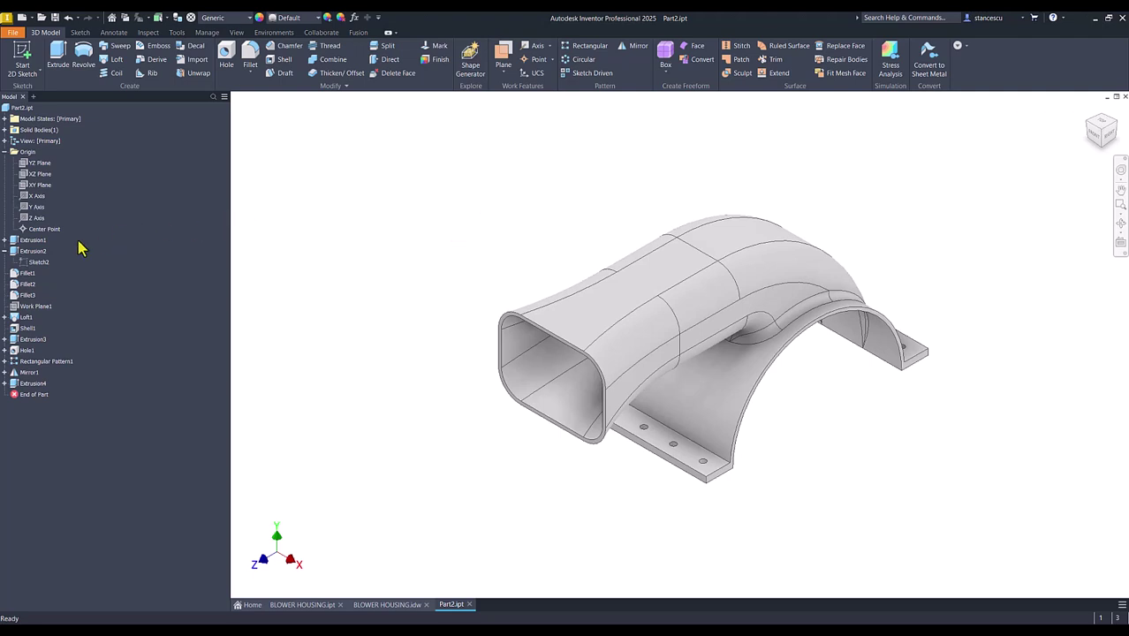
Step: Collapse the expanded browser nodes and calculate the part's physical iProperties to check its volume against the drawing
click(4, 250)
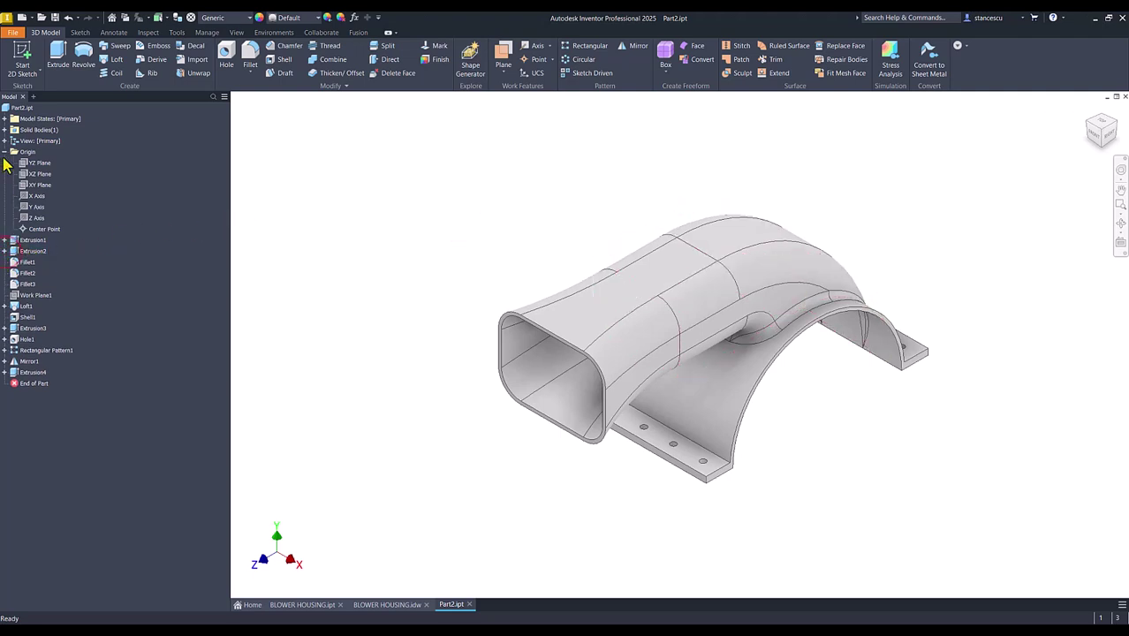
click(4, 152)
click(269, 158)
click(20, 107)
right_click(21, 107)
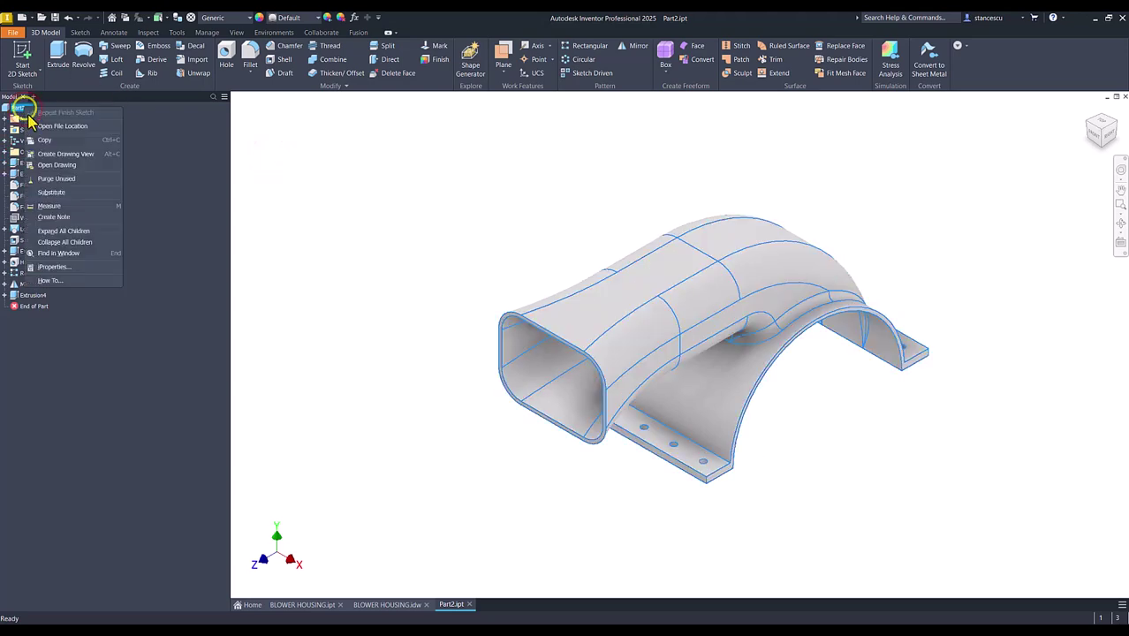
click(55, 267)
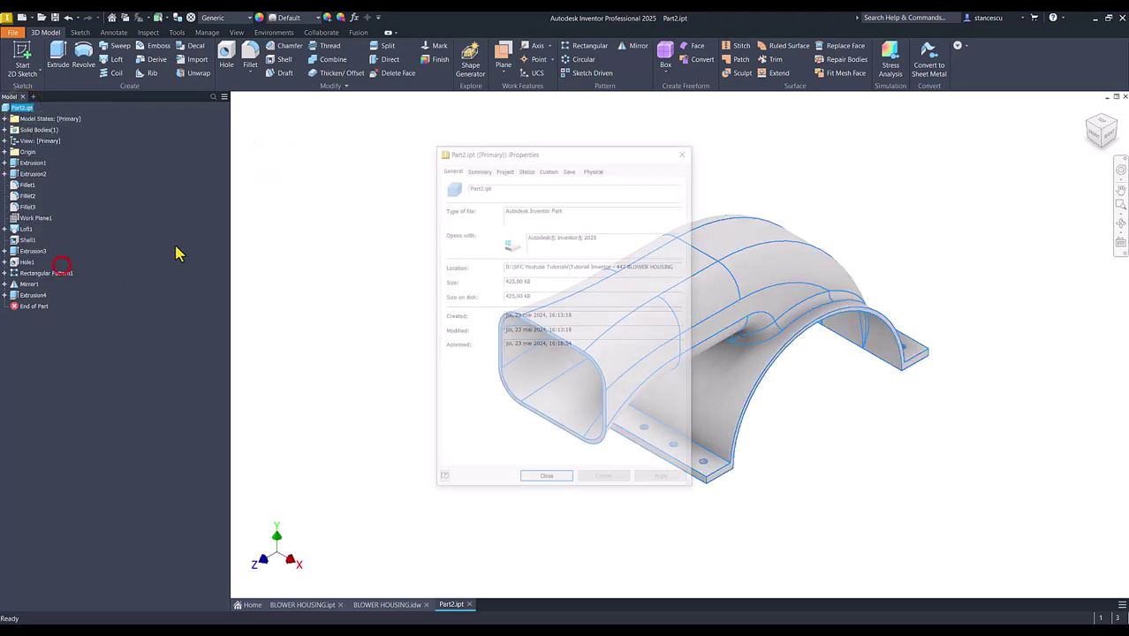
click(594, 169)
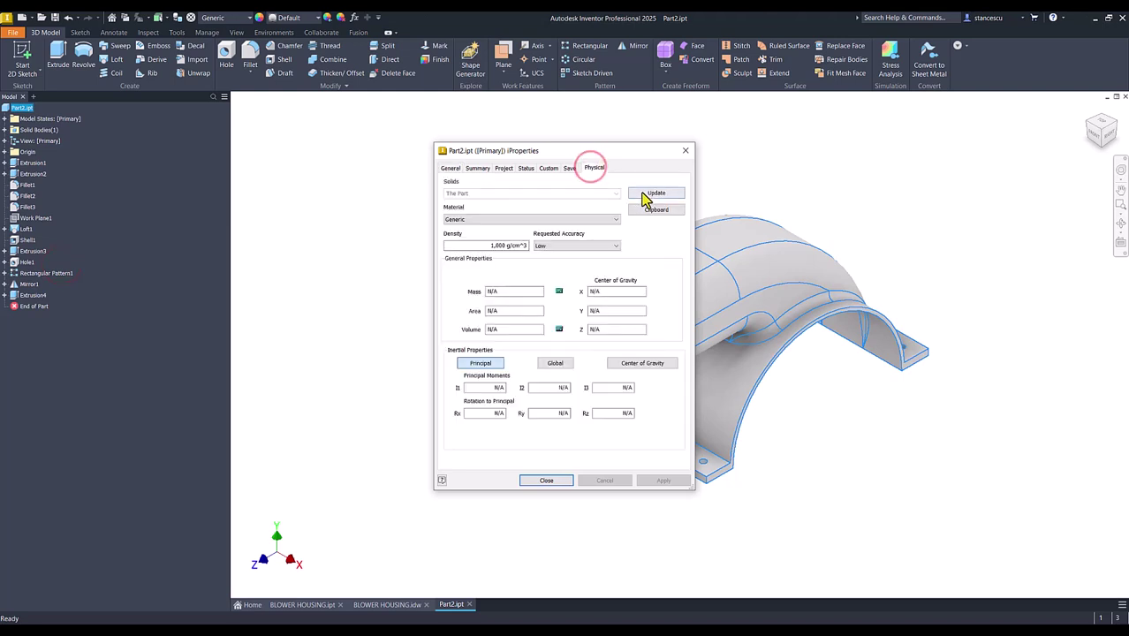
click(654, 193)
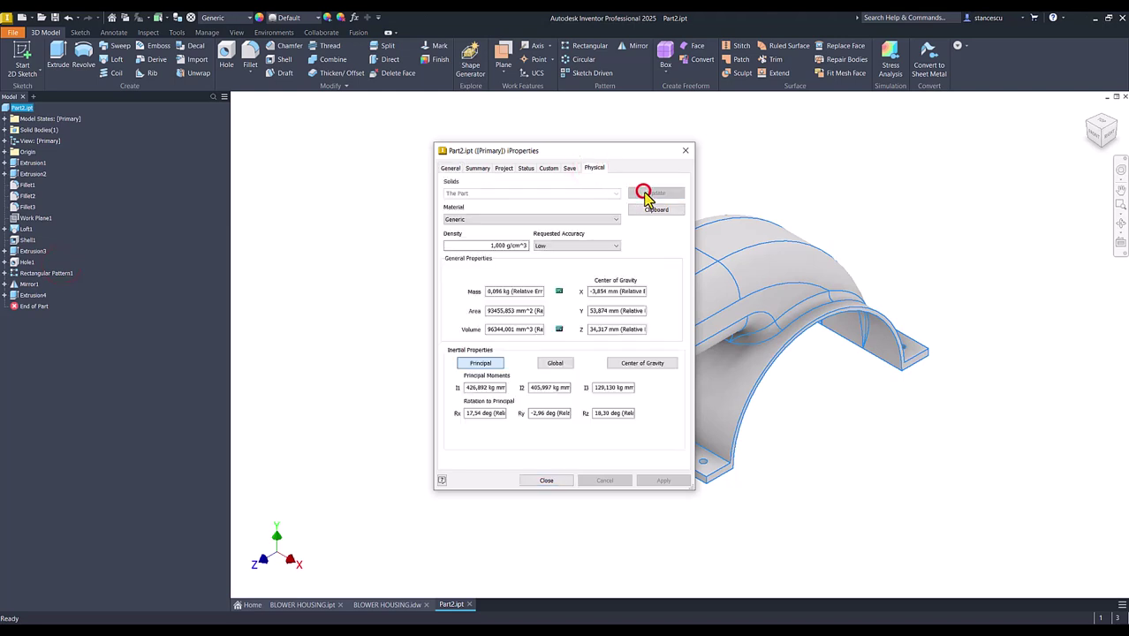
double_click(530, 330)
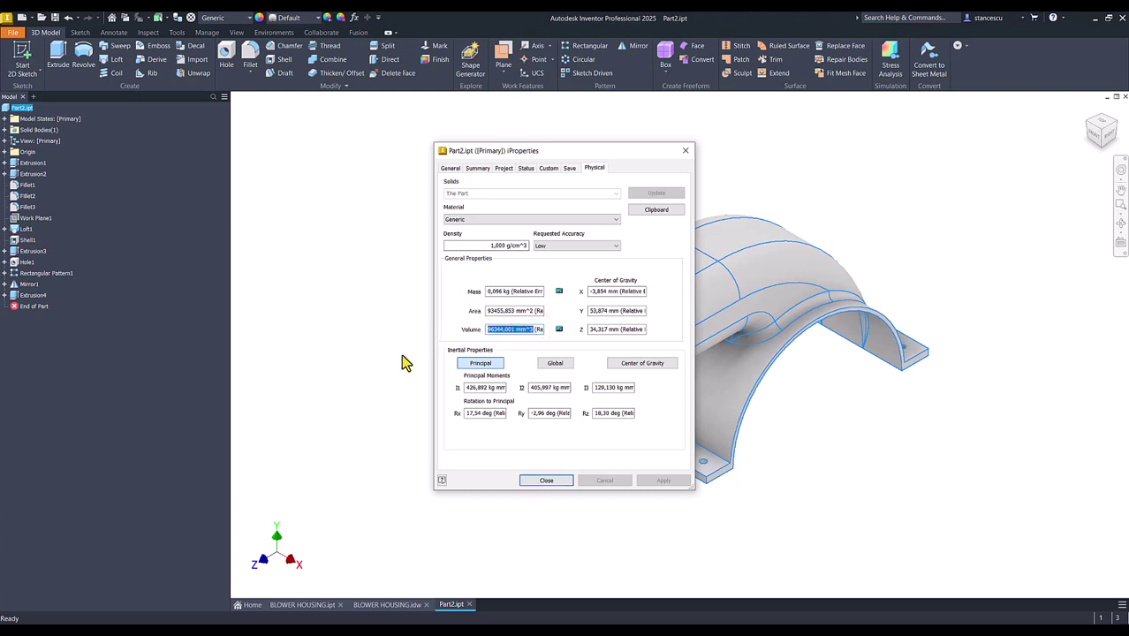
Step: Copy the calculated volume from iProperties and paste it on a new line in the BLOWER HOUSING drawing's volume note
key(ctrl+c)
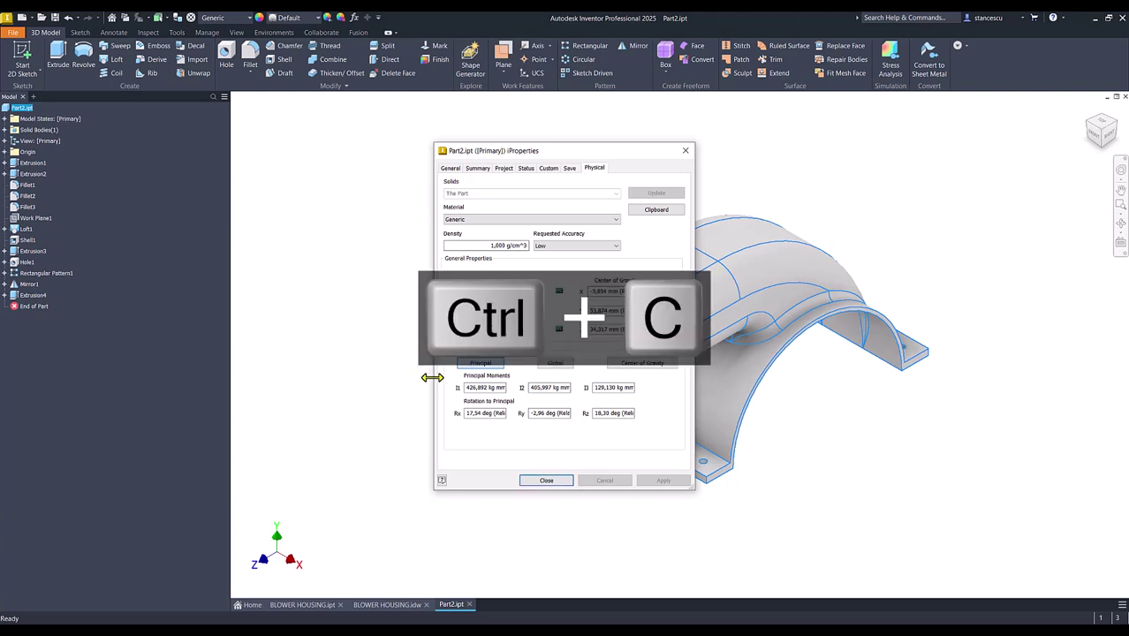
click(556, 479)
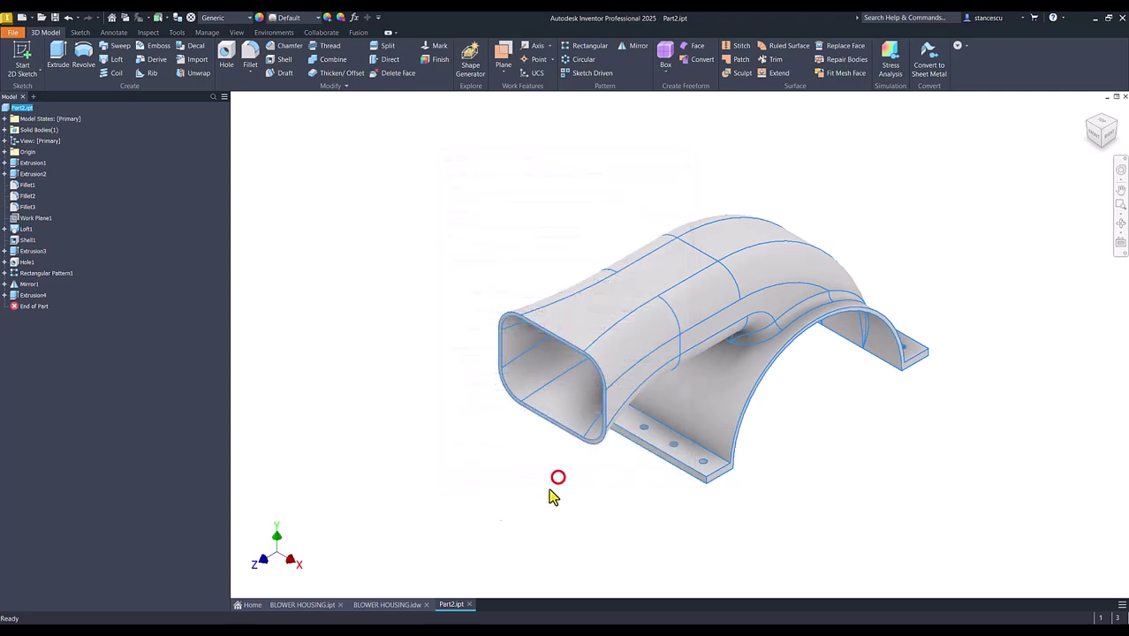
click(386, 605)
click(905, 560)
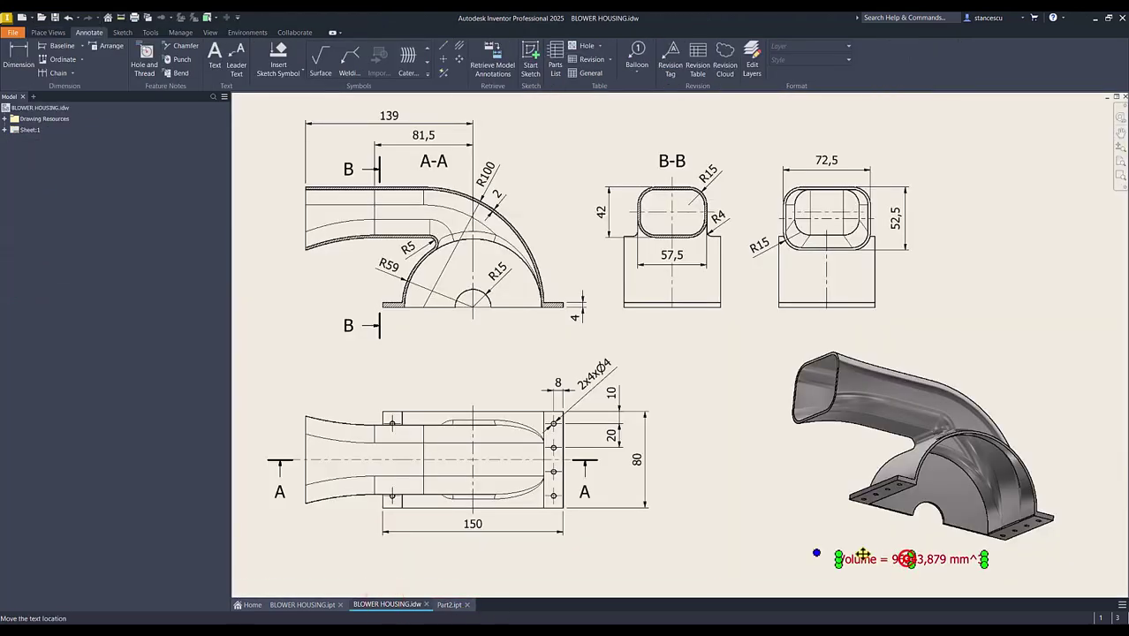
double_click(904, 560)
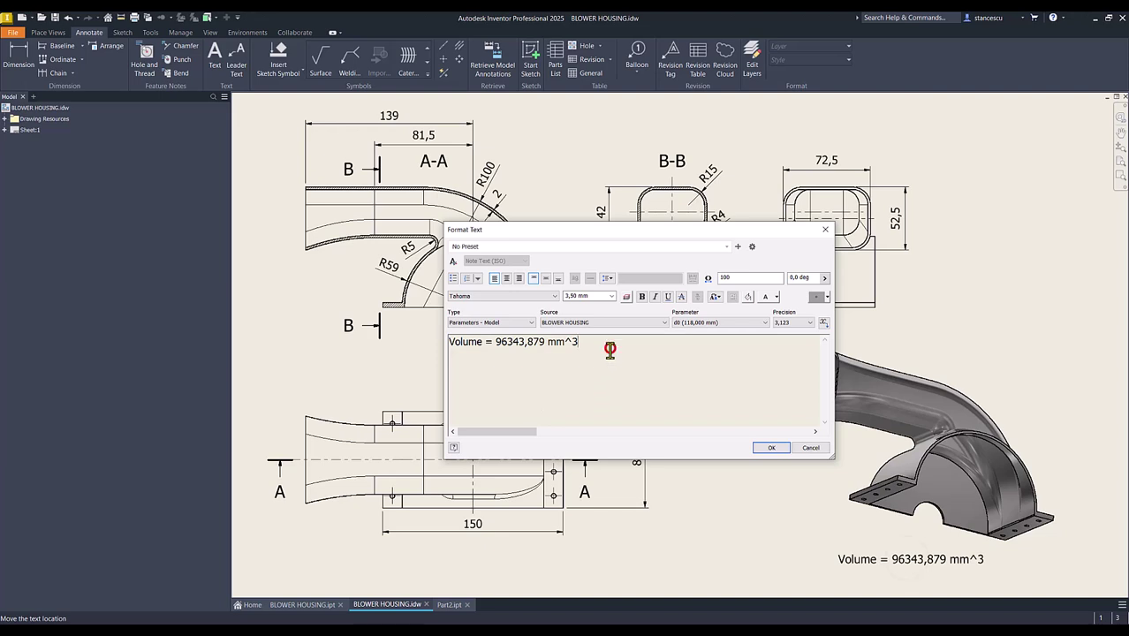
key(Return)
key(ctrl+v)
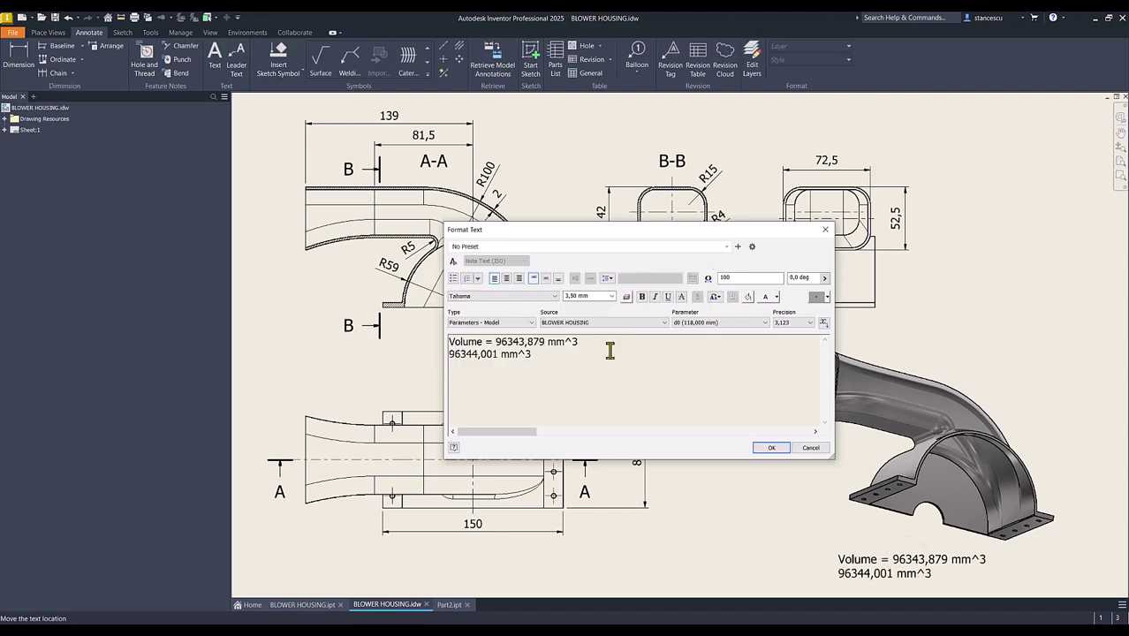
Step: Remove the old value and line break so the note reads Volume = 96344,001 mm^3, and apply the text edit
click(470, 357)
drag(519, 342, 525, 342)
drag(496, 341, 605, 345)
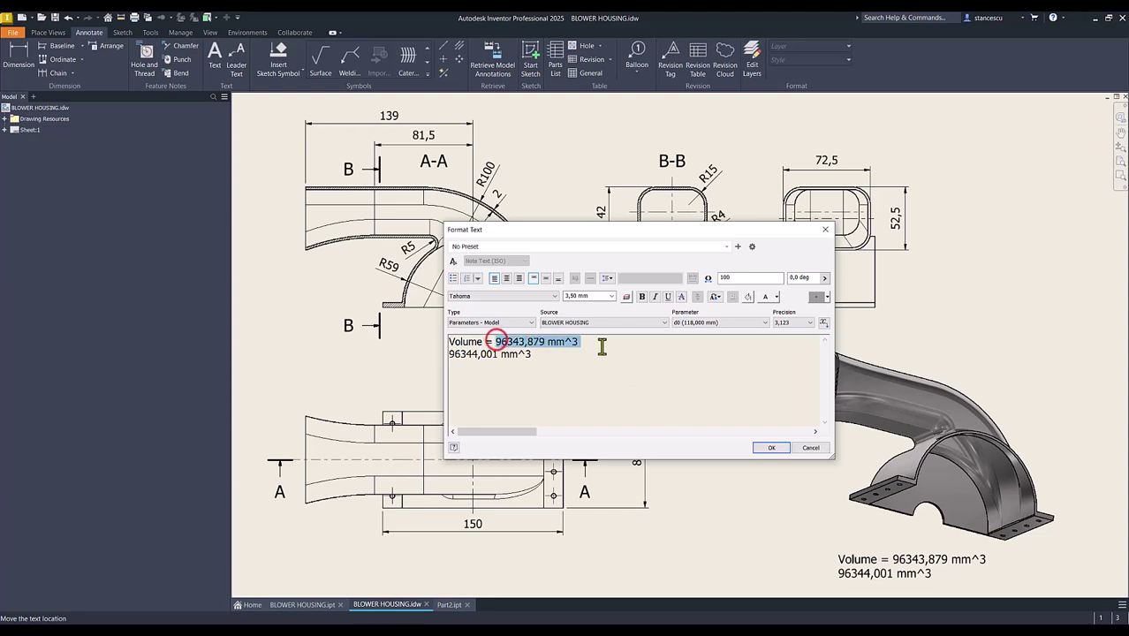
key(Delete)
key(Delete)
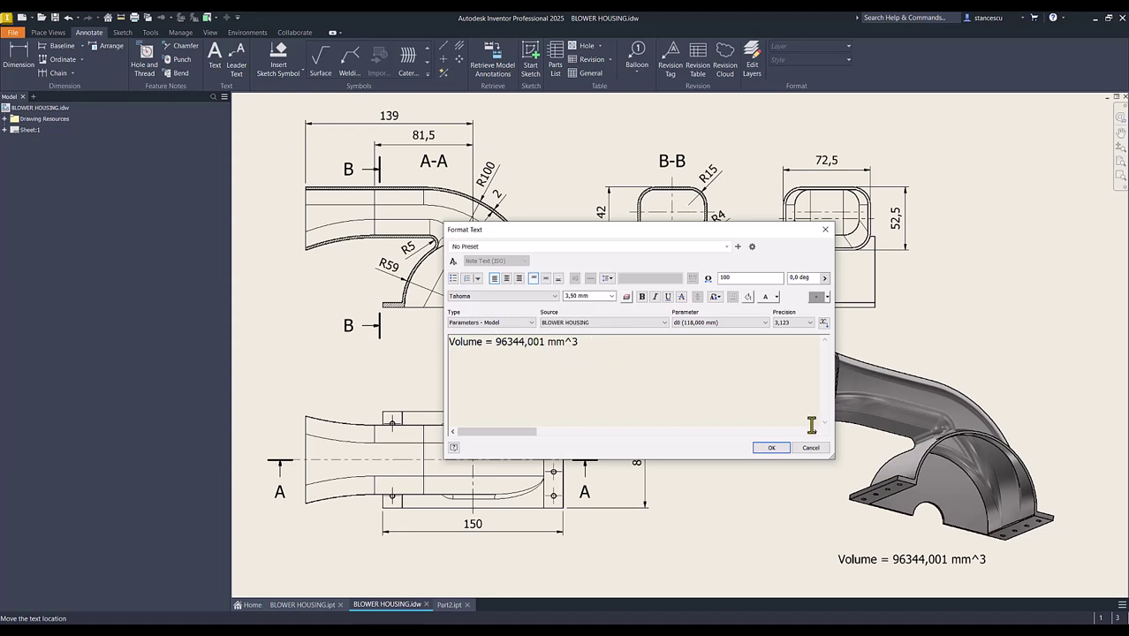
click(769, 447)
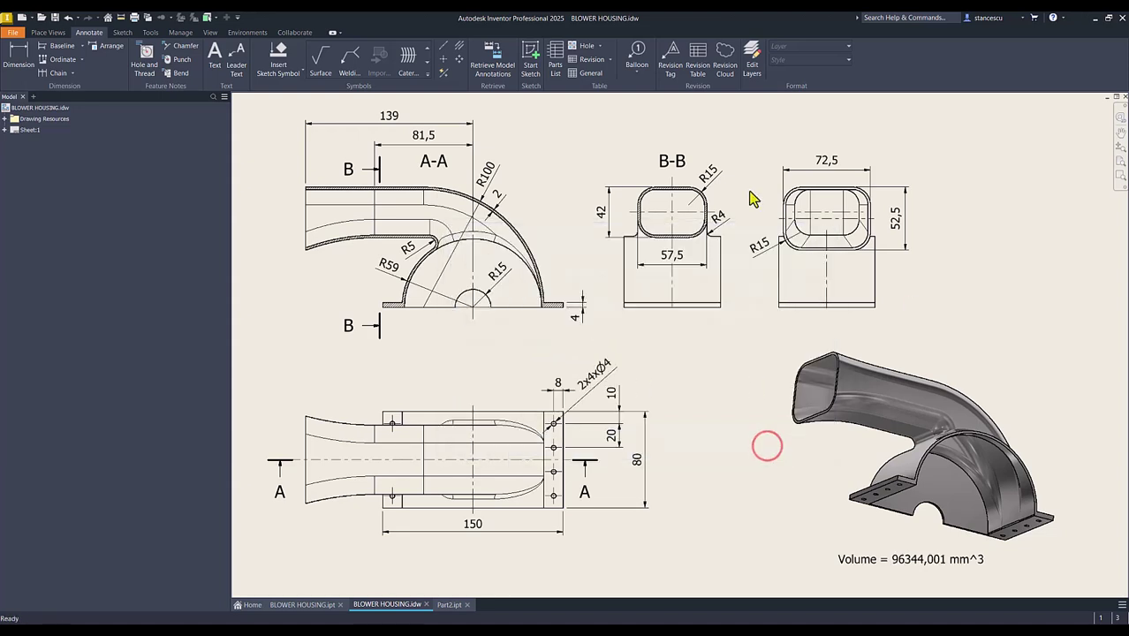
Step: Return to Part2 and assign the Steel, Carbon material to the part
click(449, 606)
click(400, 319)
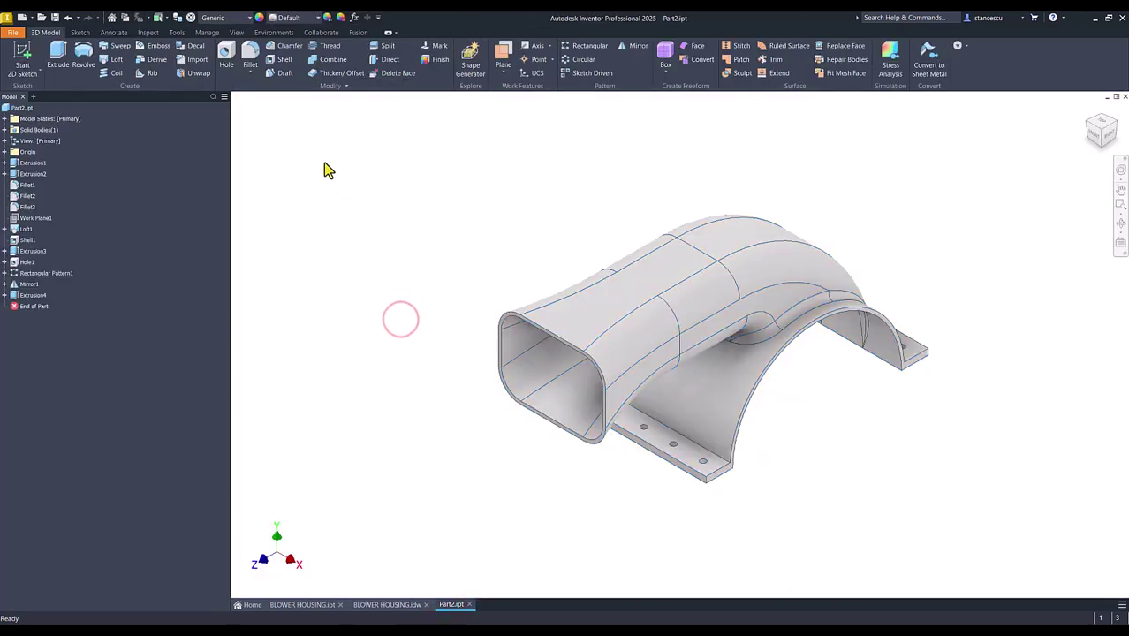
click(221, 19)
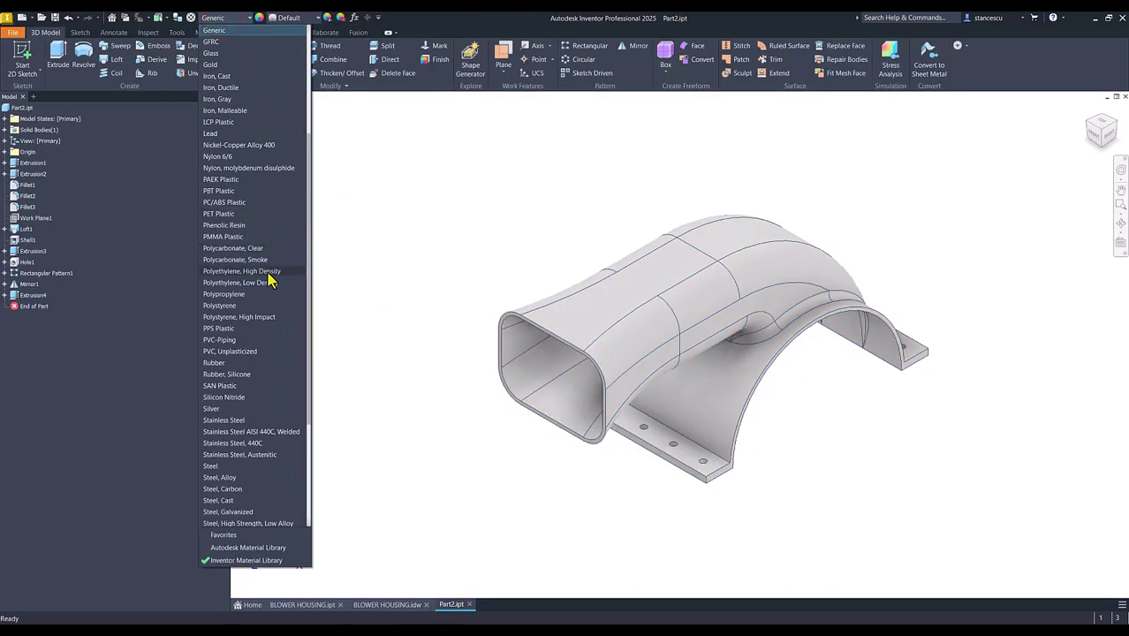
scroll(265, 287, down, 2)
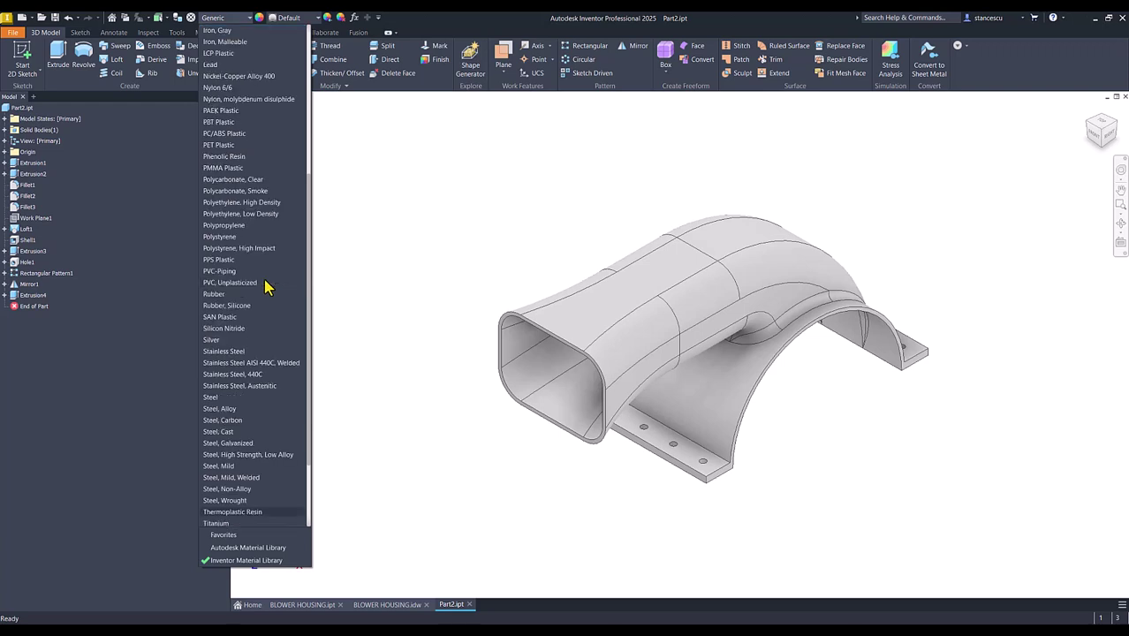
click(226, 421)
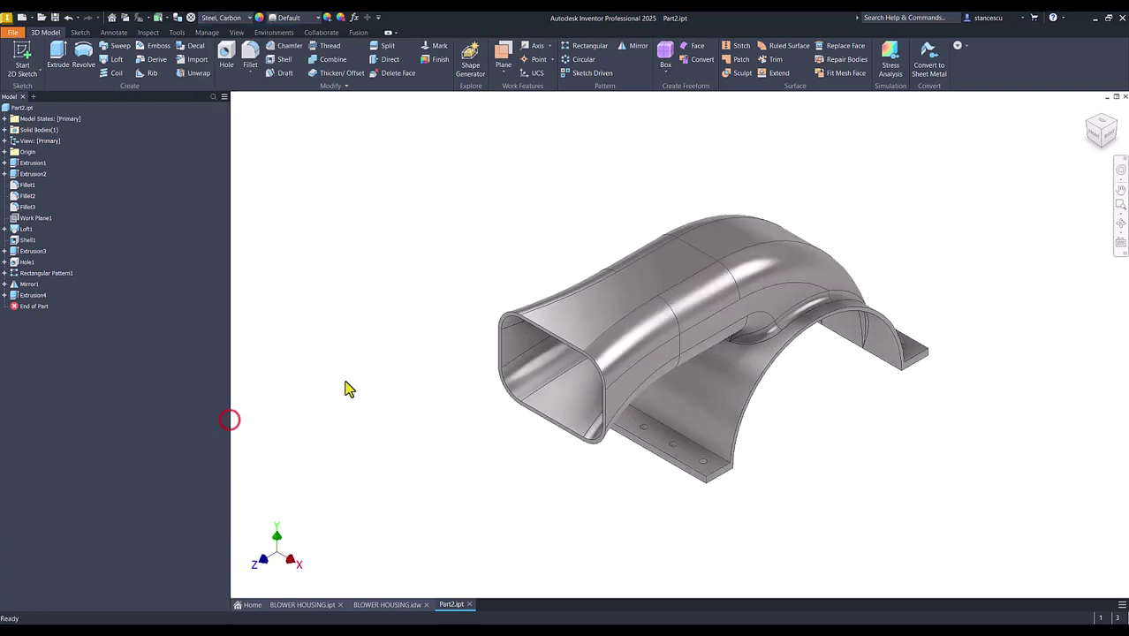
click(428, 255)
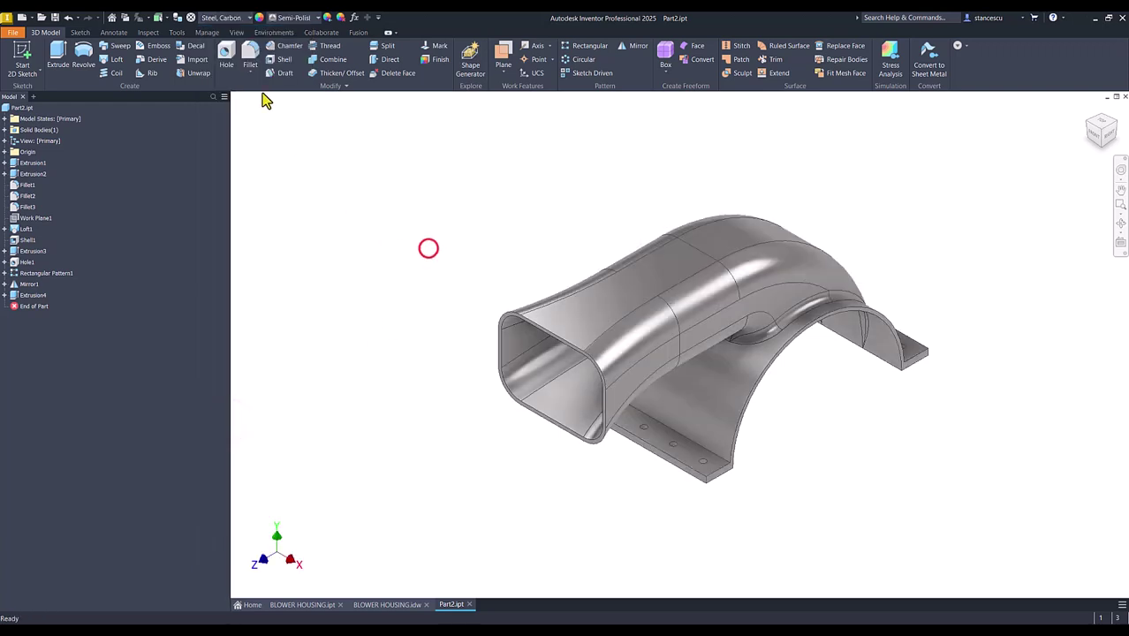
Step: Set Part2's visual style to Shaded so the model displays without edges
click(240, 33)
click(201, 53)
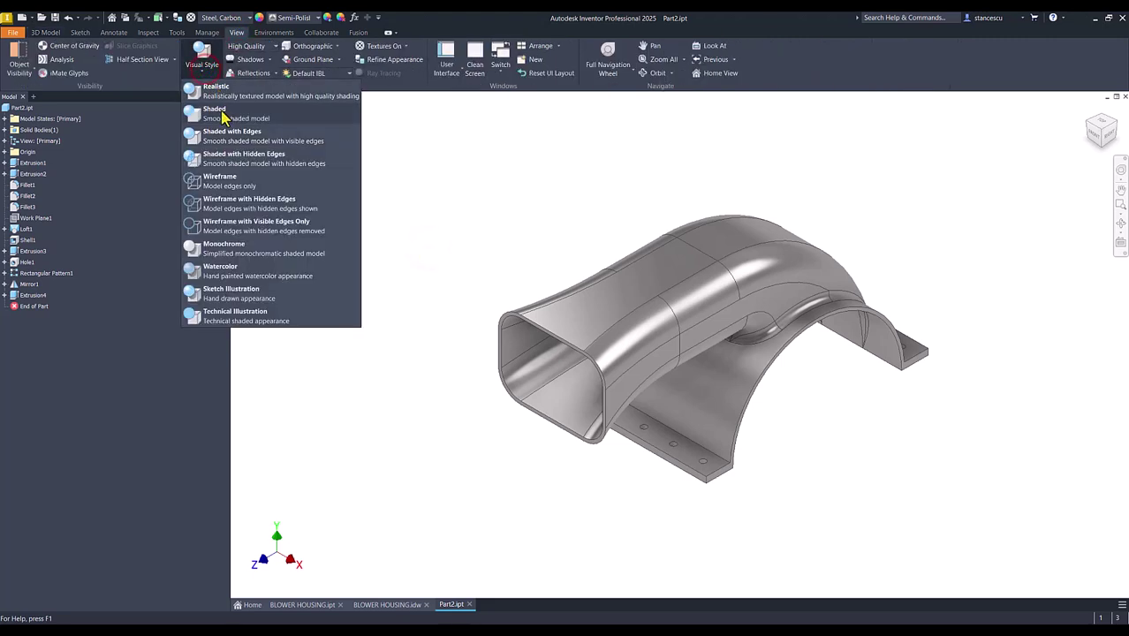
click(220, 110)
click(367, 270)
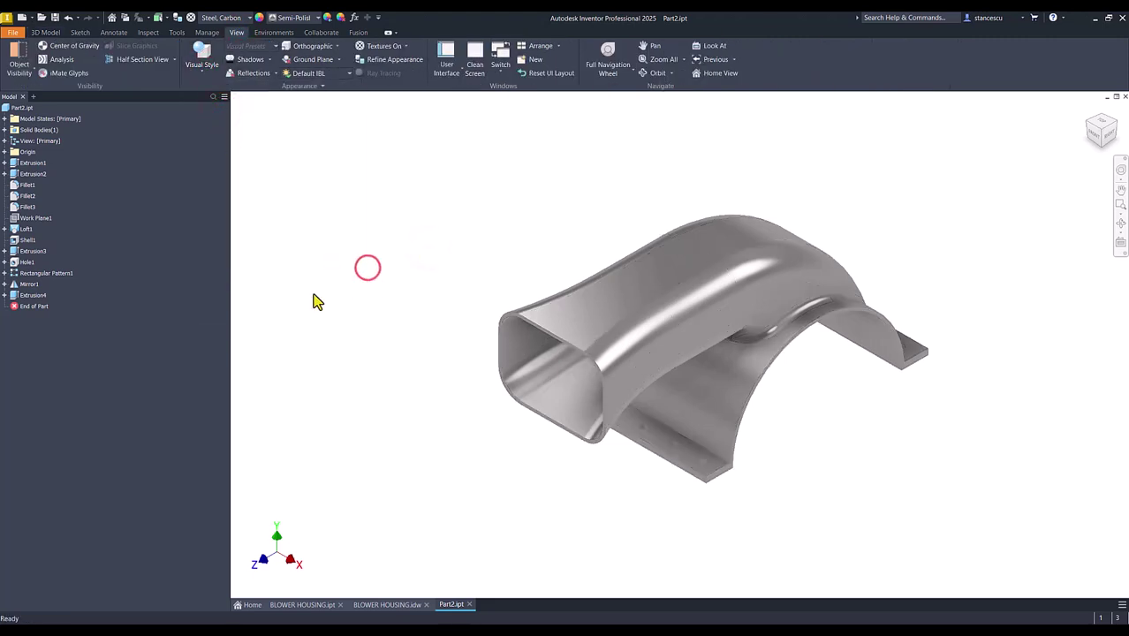
click(409, 513)
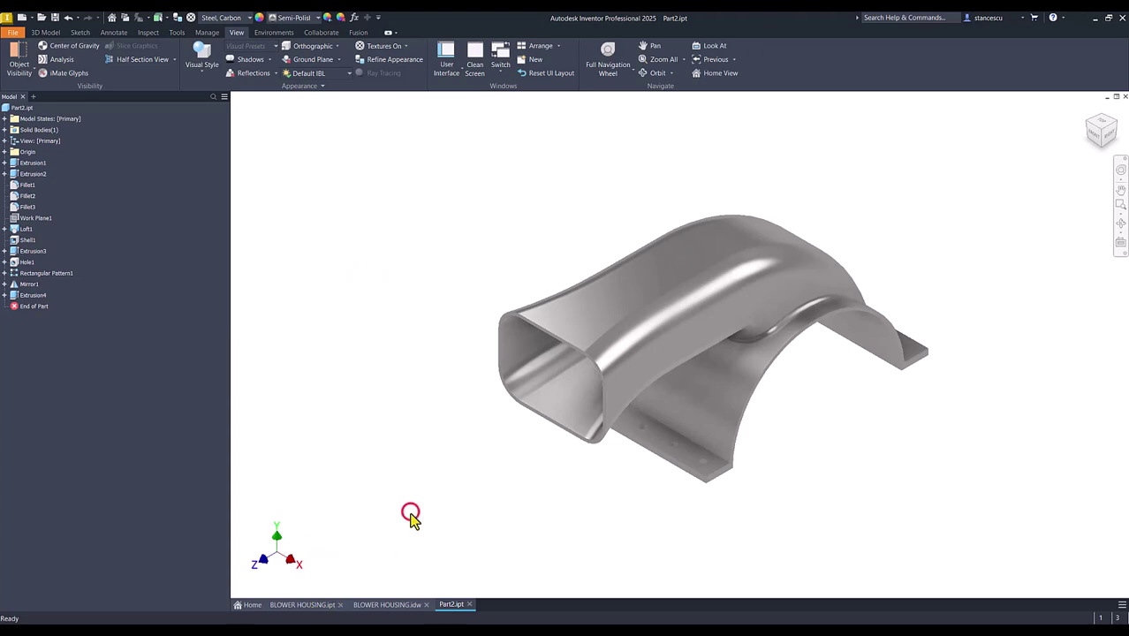
Step: Check the display of BLOWER HOUSING.ipt, then set Part2's lighting style to Default Lights
click(303, 604)
click(451, 604)
click(450, 423)
key(F6)
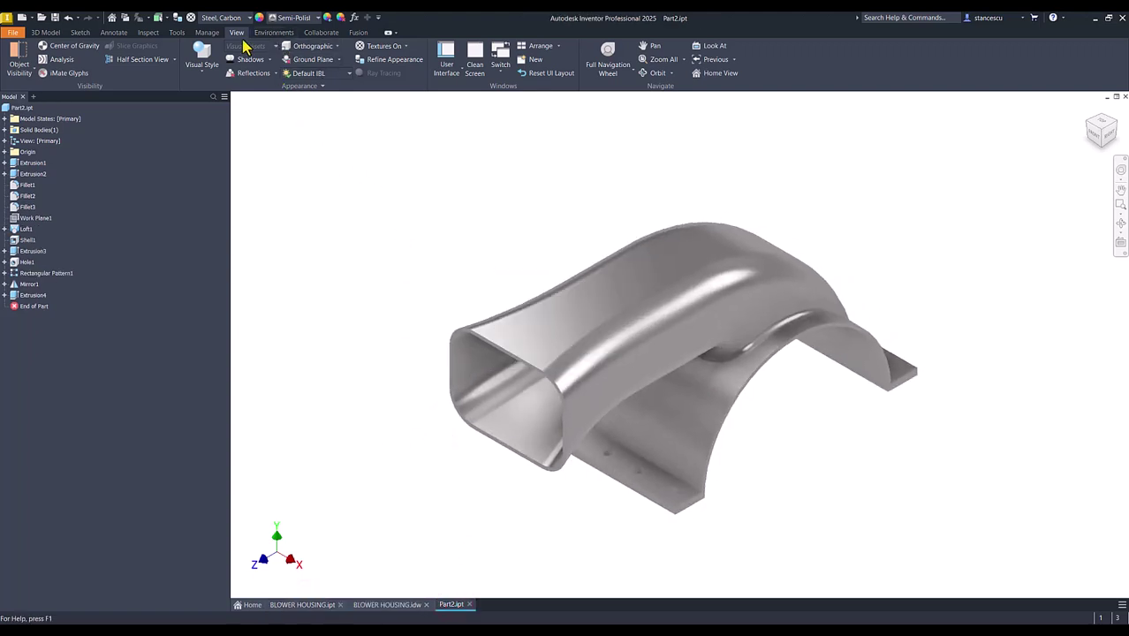
click(308, 74)
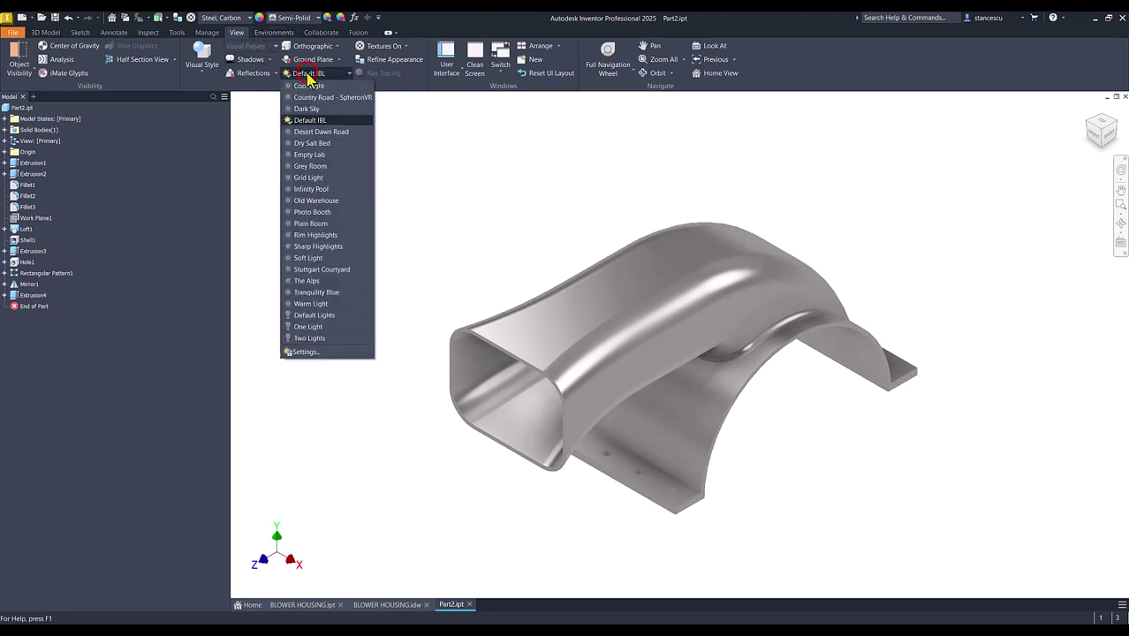
click(322, 315)
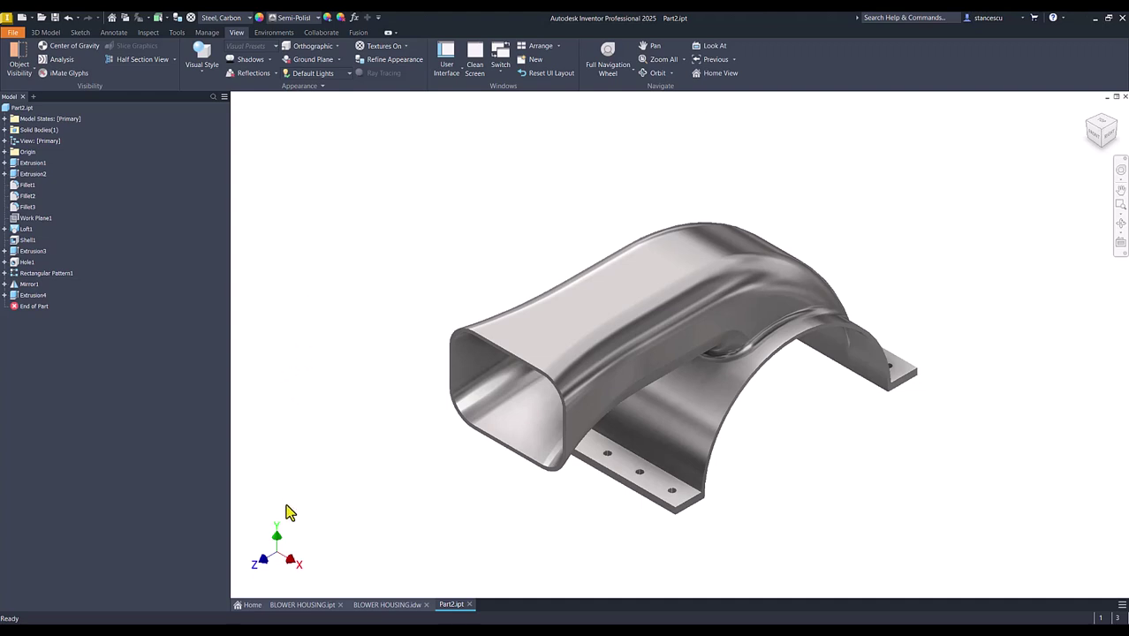
Step: Compare the finished Part2 model with the reference part BLOWER HOUSING.ipt, ending on Part2
click(320, 608)
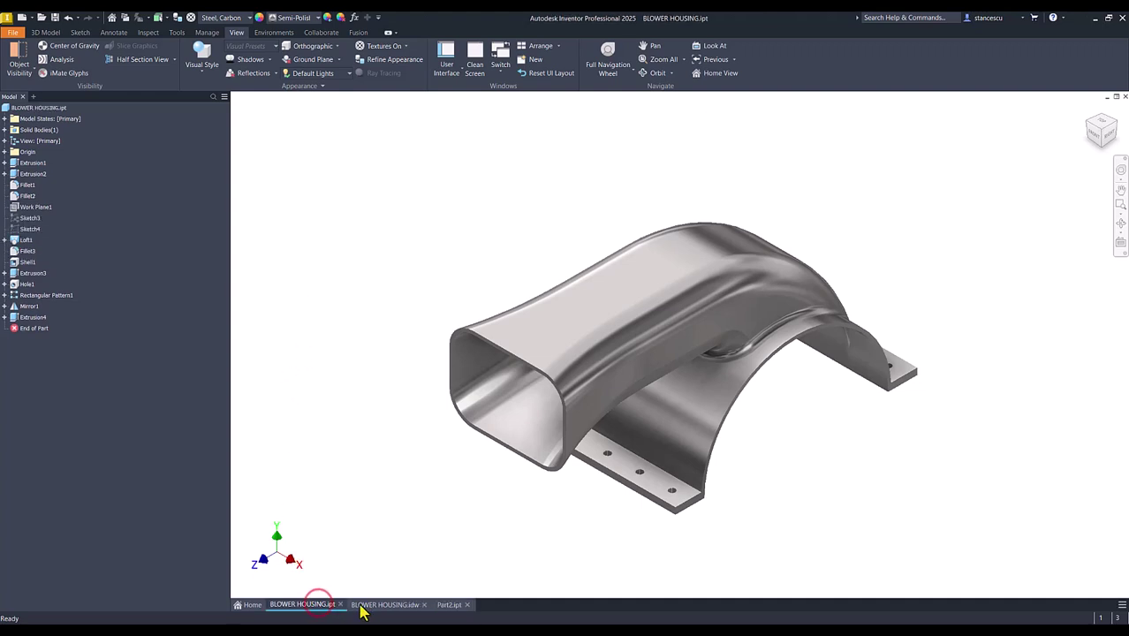
click(455, 606)
click(302, 606)
click(447, 606)
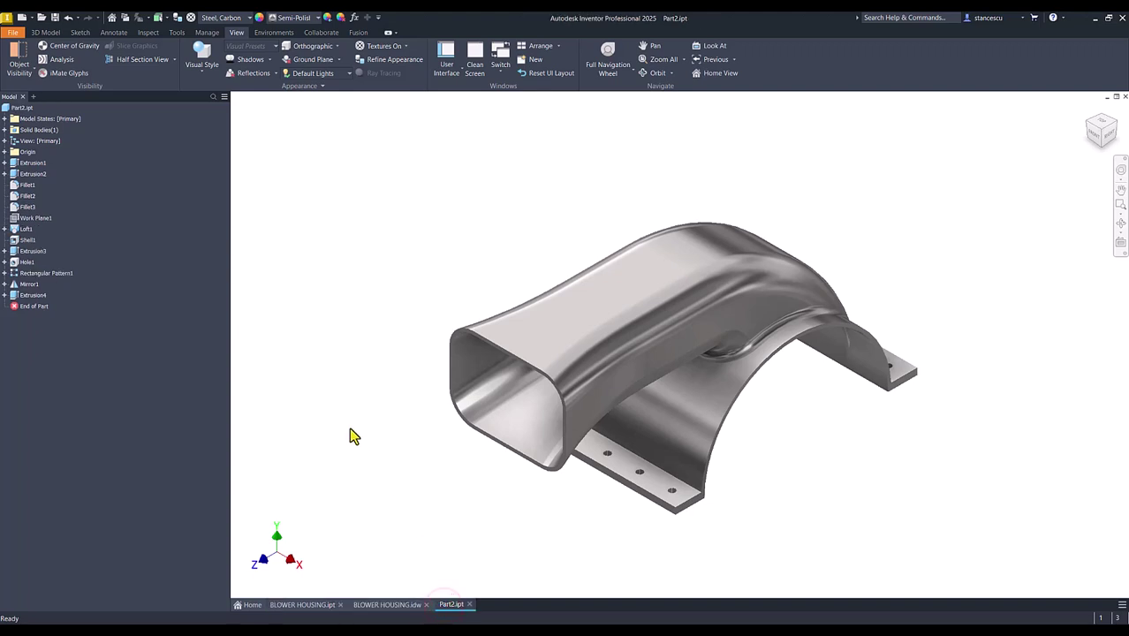
click(364, 246)
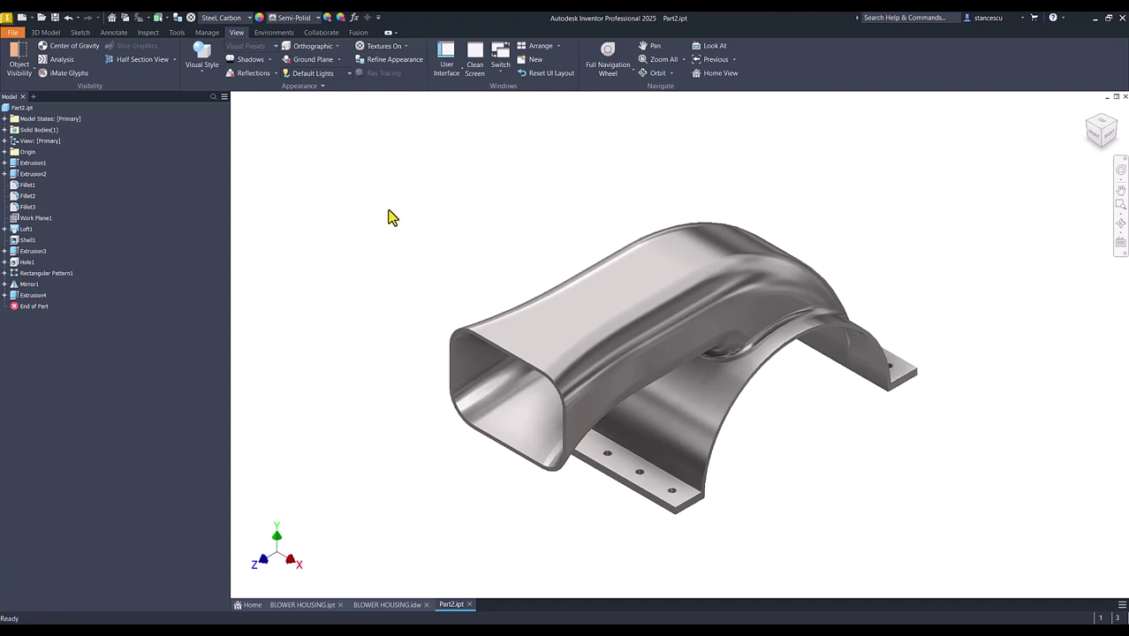